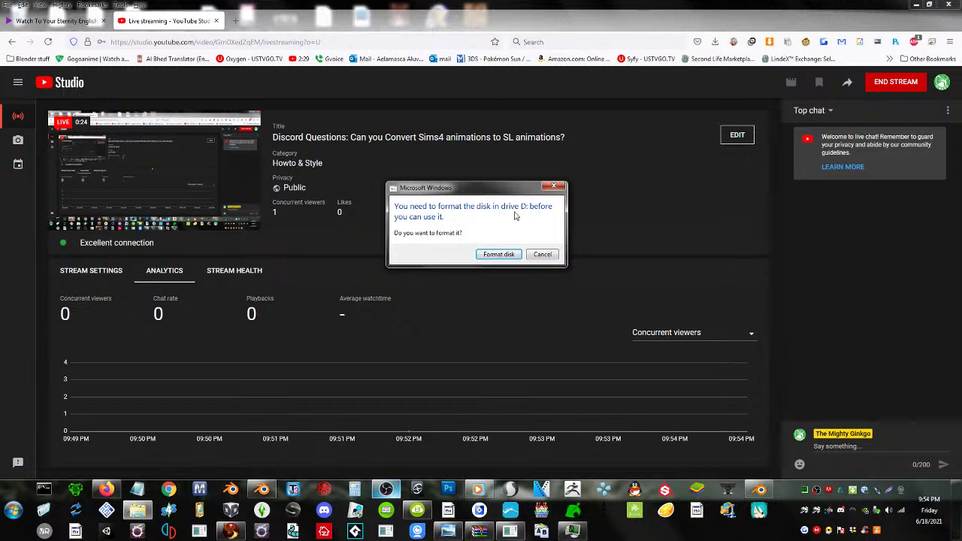
# - Dismiss the Windows prompt to format drive D without formatting it
pyautogui.click(553, 187)
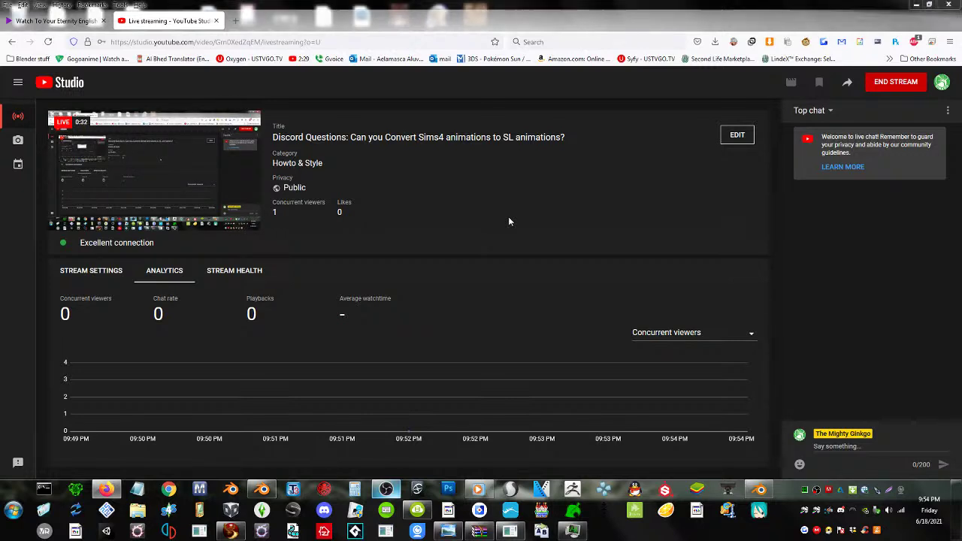
pyautogui.click(553, 187)
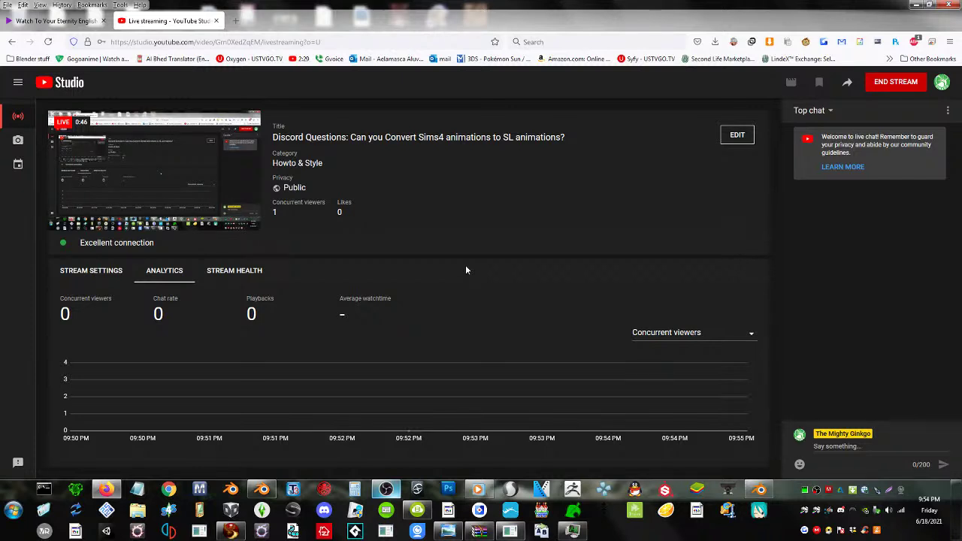
# - Pause the live stream preview, restore the browser window from full screen and widen it across the desktop
pyautogui.moveTo(189, 204)
pyautogui.moveTo(559, 9); pyautogui.dragTo(468, 5)
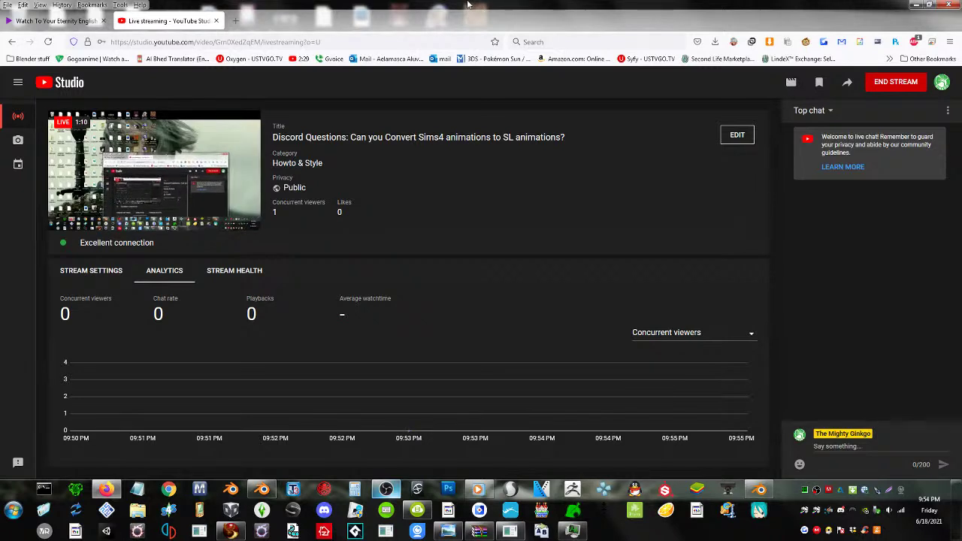
pyautogui.click(191, 157)
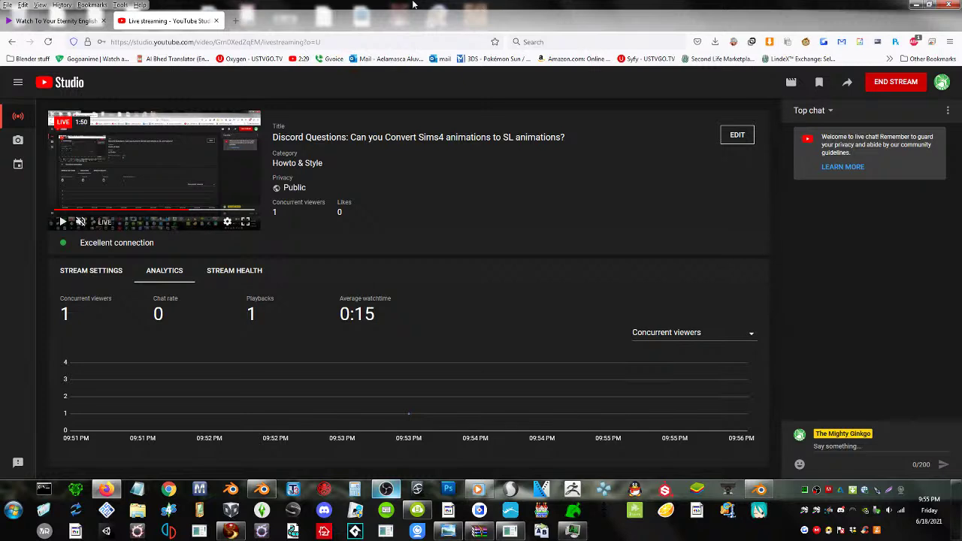
pyautogui.doubleClick(429, 20)
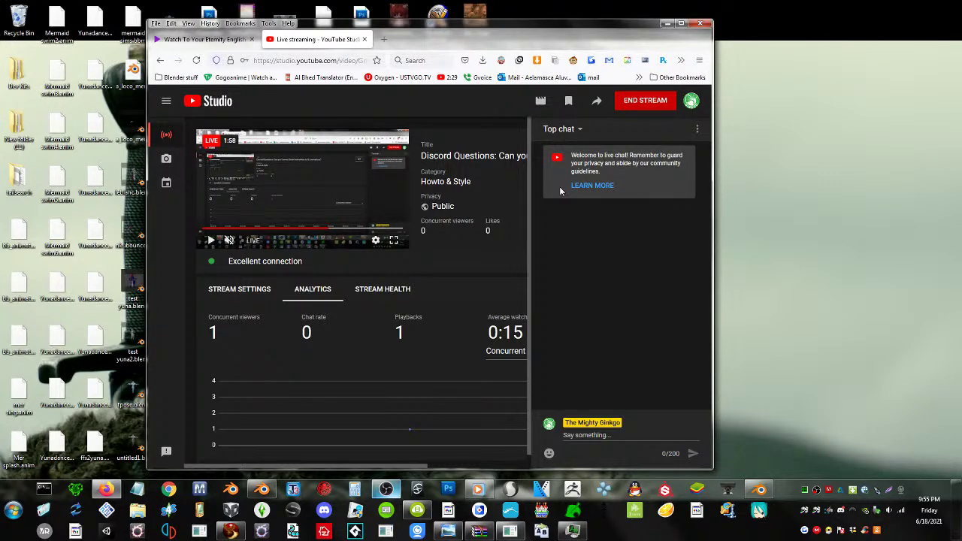
pyautogui.moveTo(713, 240); pyautogui.dragTo(946, 253)
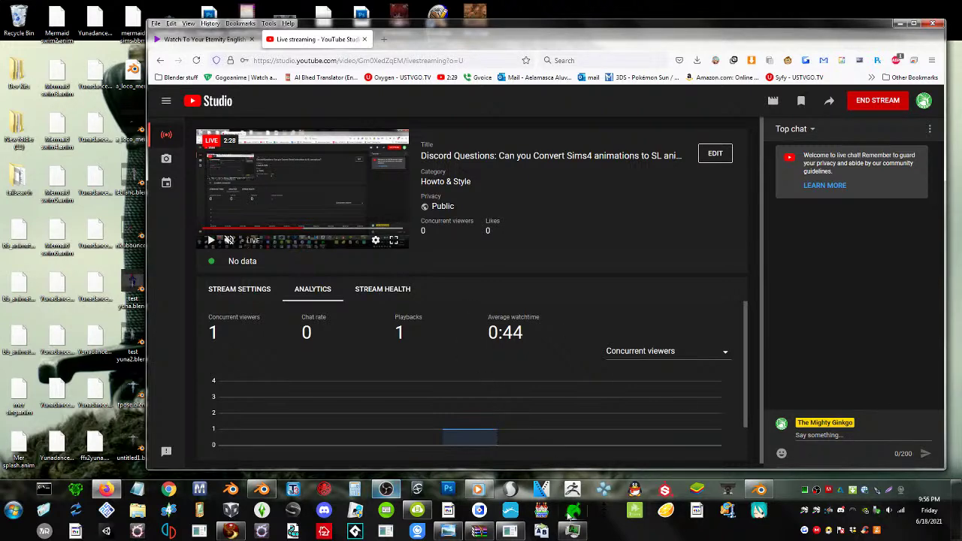
# - Check the stream capture in OBS and reload the live streaming dashboard page
pyautogui.click(415, 490)
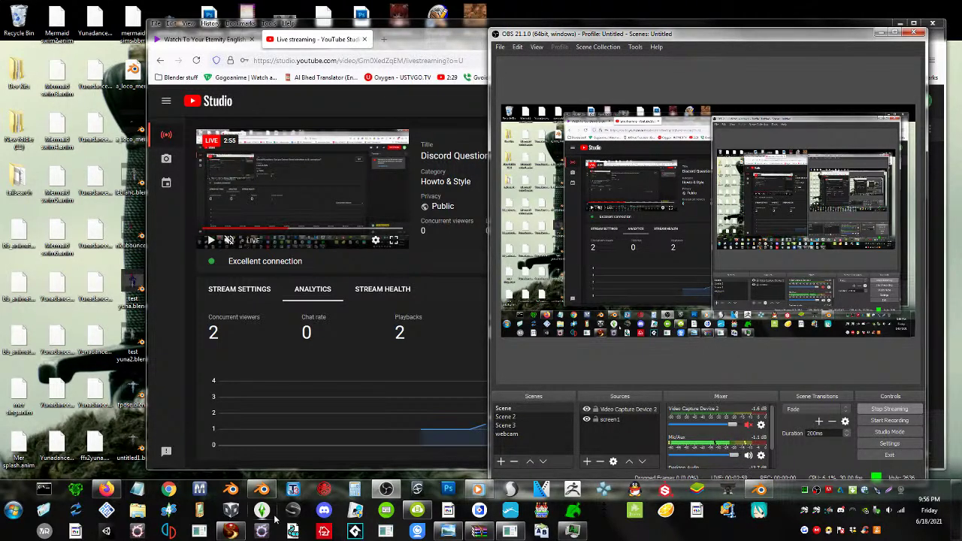
pyautogui.rightClick(444, 263)
pyautogui.click(513, 269)
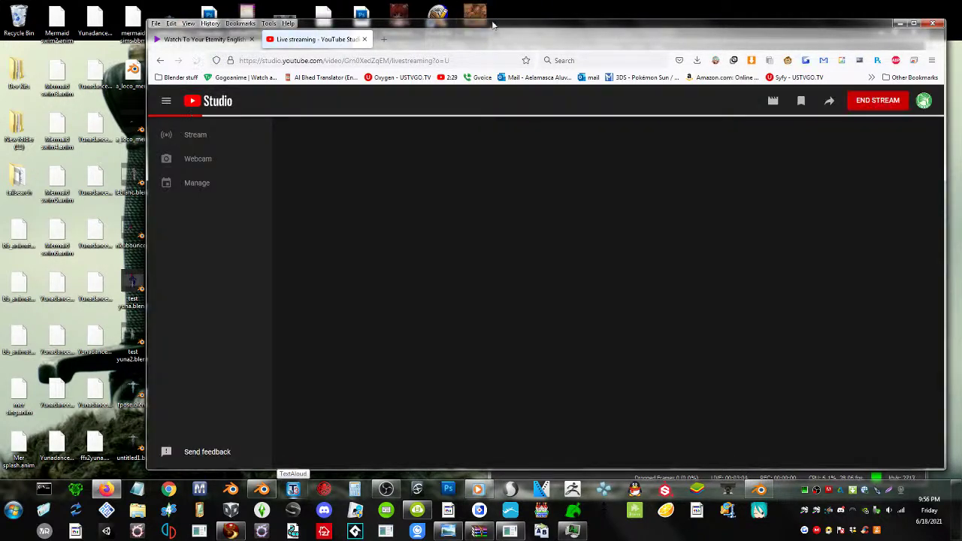
# - Move the browser window aside and minimize the OBS window
pyautogui.moveTo(493, 29); pyautogui.dragTo(359, 25)
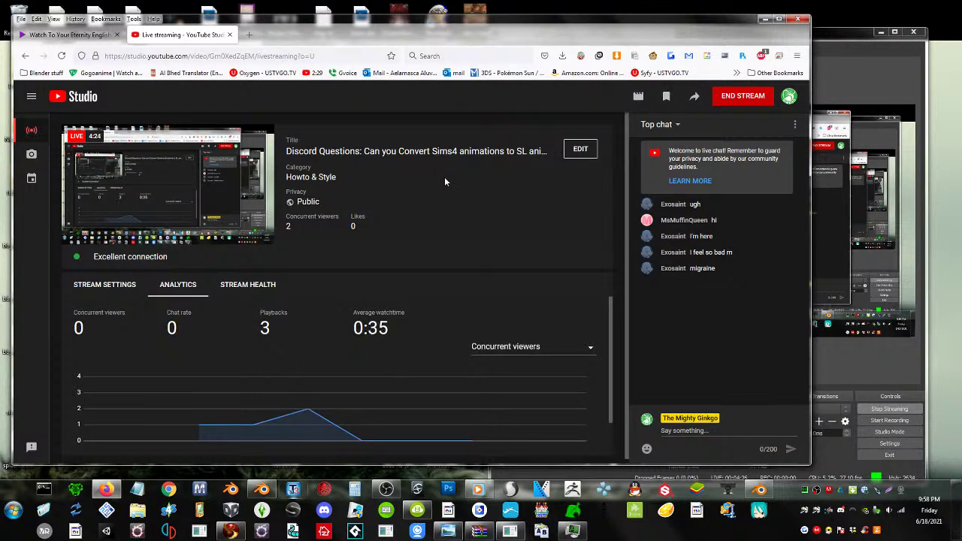
pyautogui.click(870, 37)
pyautogui.click(881, 32)
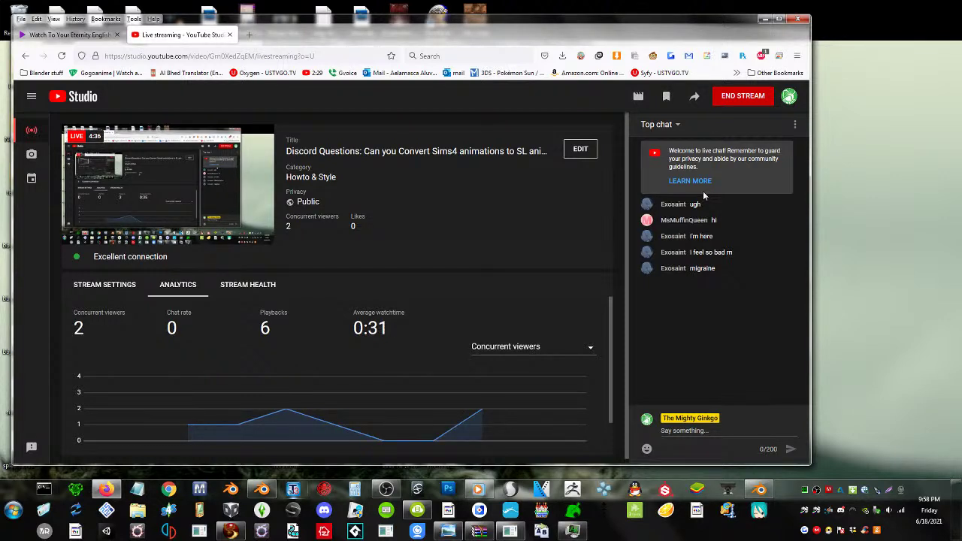
# - Copy the live stream's video URL from its preview and reposition the browser window on the desktop
pyautogui.rightClick(160, 191)
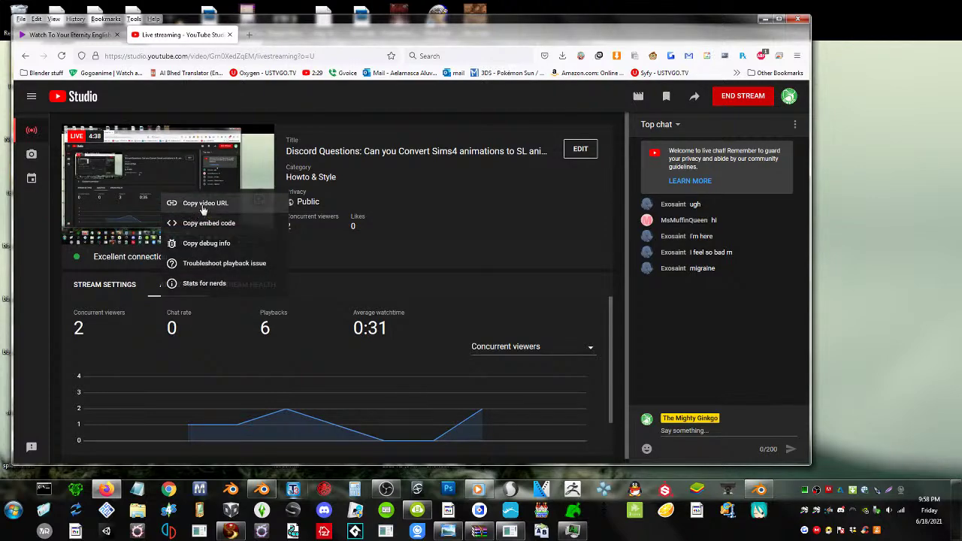
pyautogui.click(202, 203)
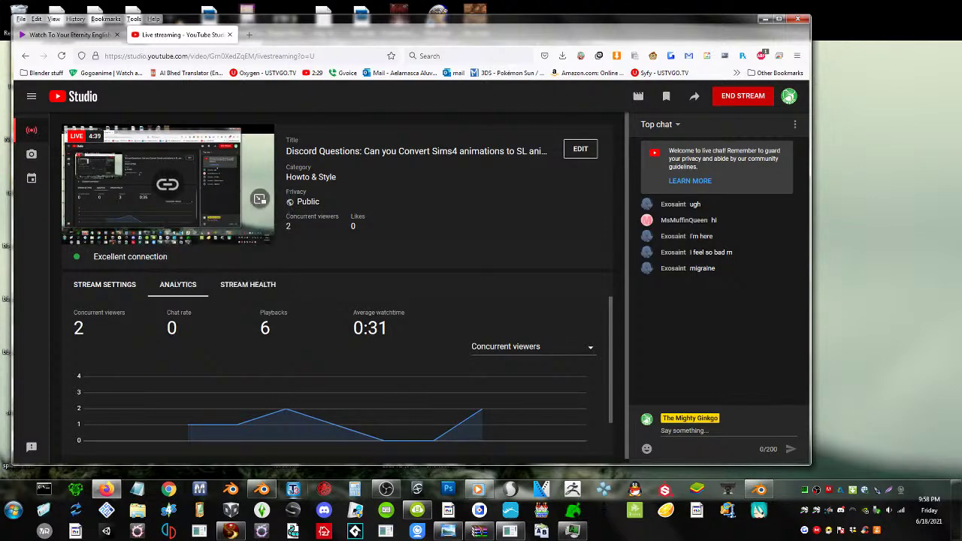
pyautogui.click(231, 531)
pyautogui.click(231, 531)
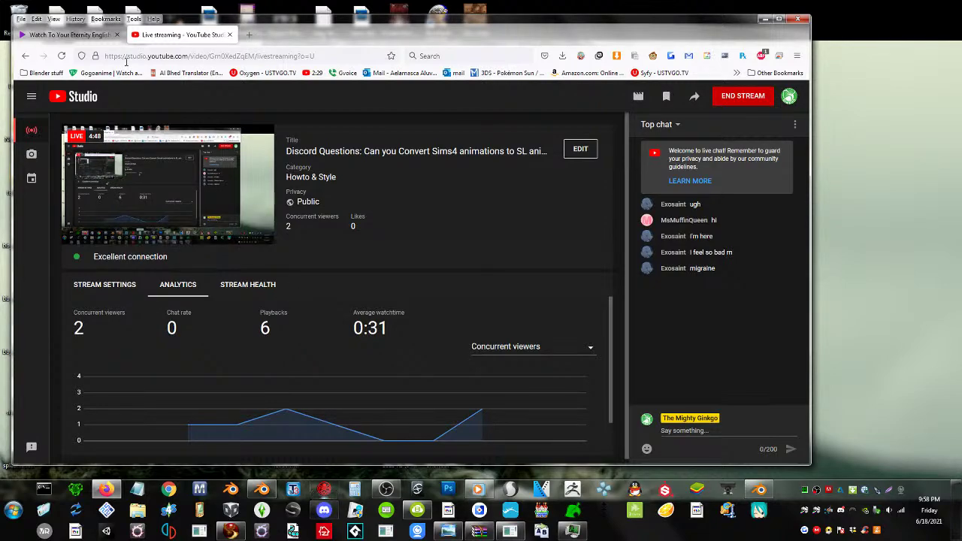
pyautogui.moveTo(337, 23); pyautogui.dragTo(411, 40)
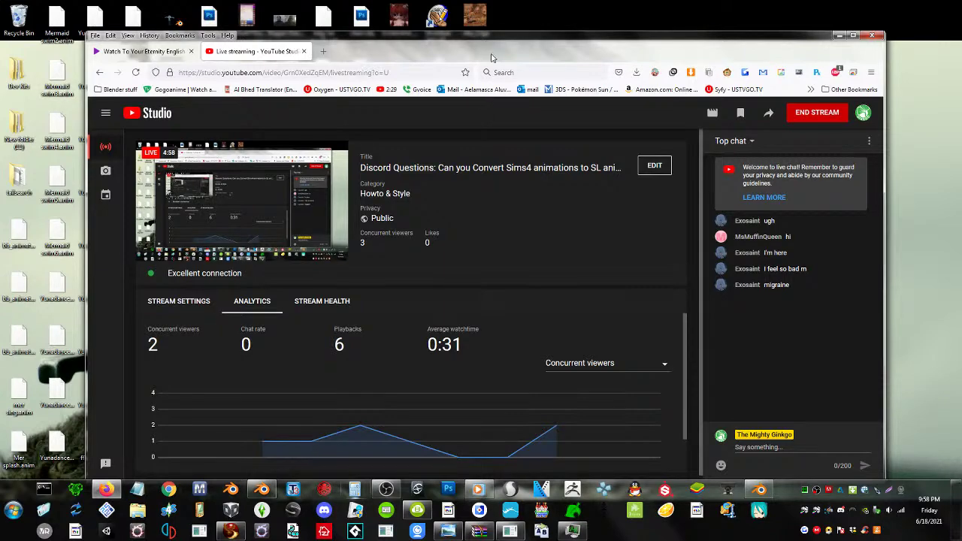
pyautogui.moveTo(485, 38); pyautogui.dragTo(416, 30)
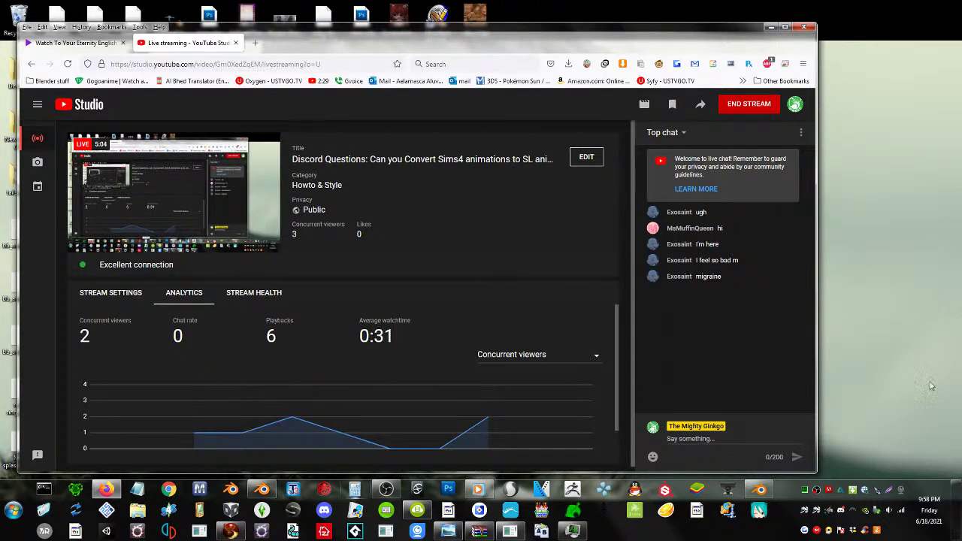
# - Switch to Discord and open the general channel of The Mighty Ginkgo server
pyautogui.click(842, 512)
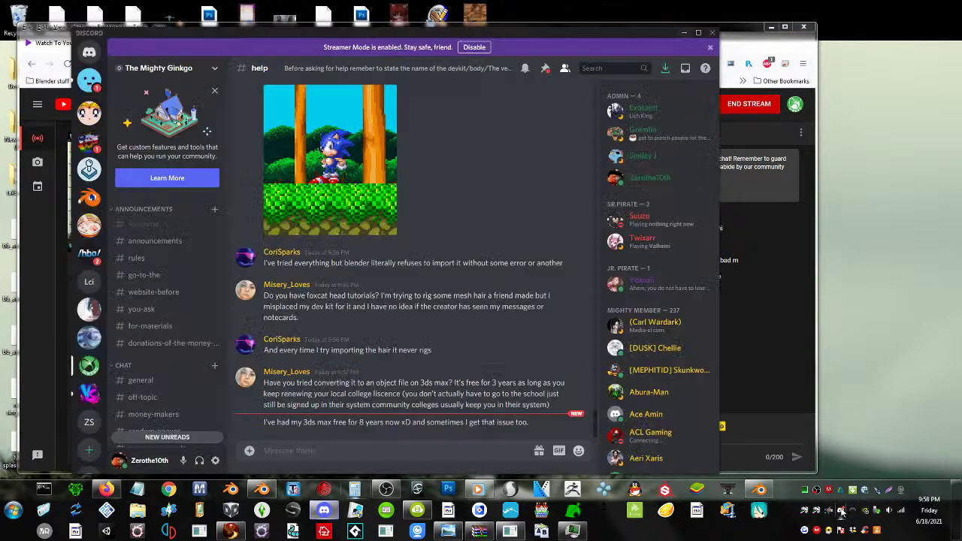
pyautogui.click(136, 259)
pyautogui.click(139, 275)
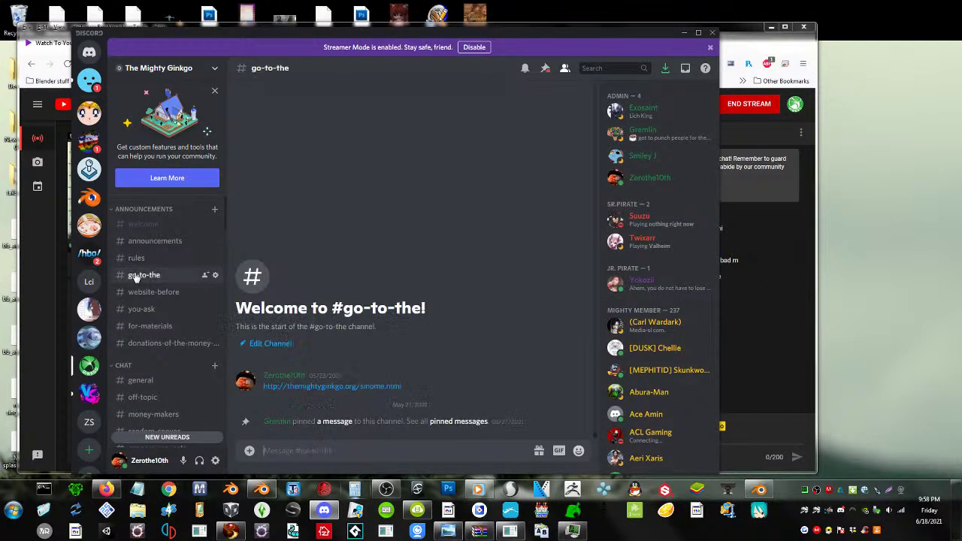
pyautogui.click(141, 382)
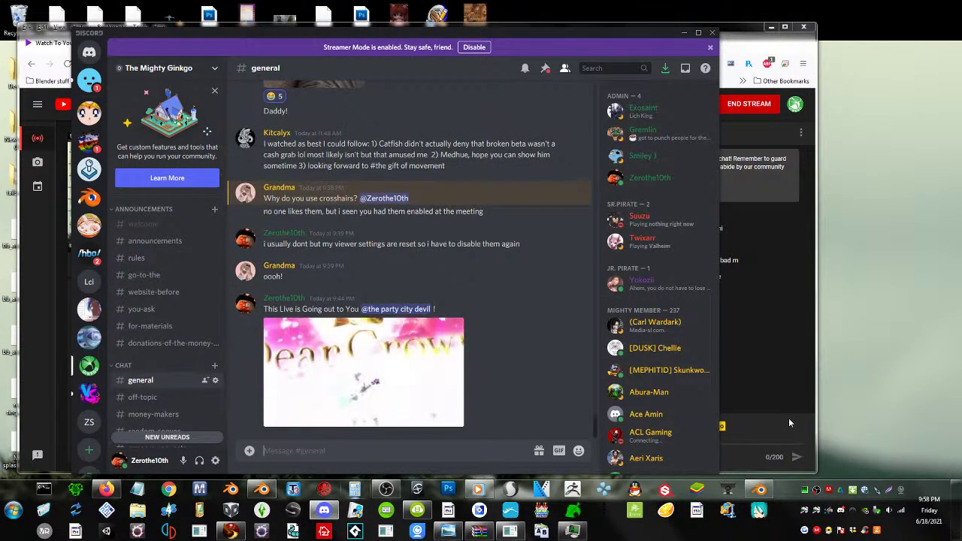
pyautogui.write('@here ')
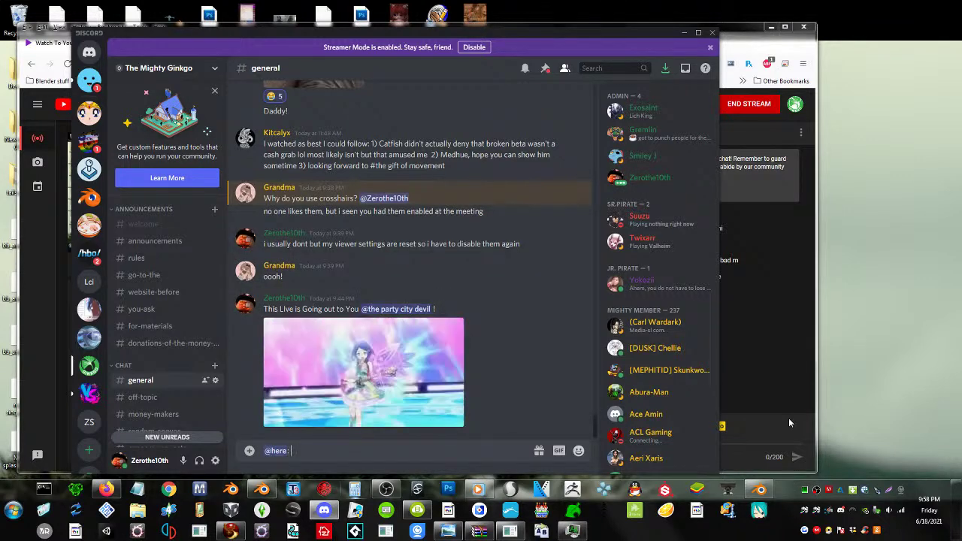
pyautogui.write(' Live e')
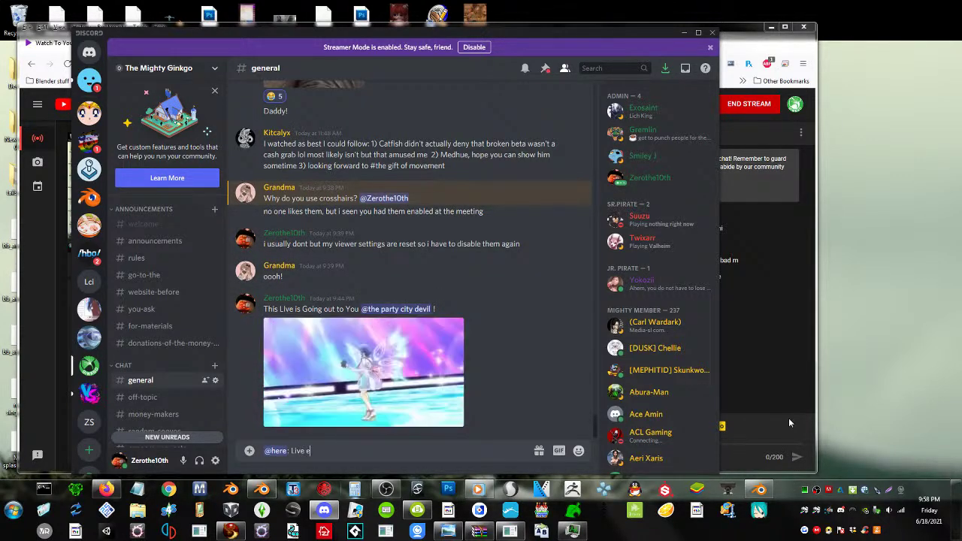
pyautogui.write('xplaining how to co')
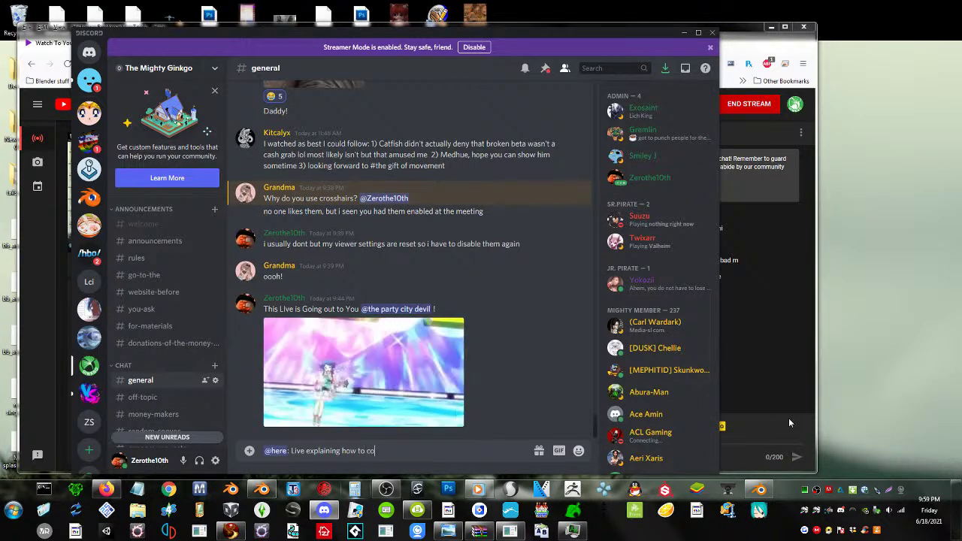
pyautogui.write('nvert Sims4 an')
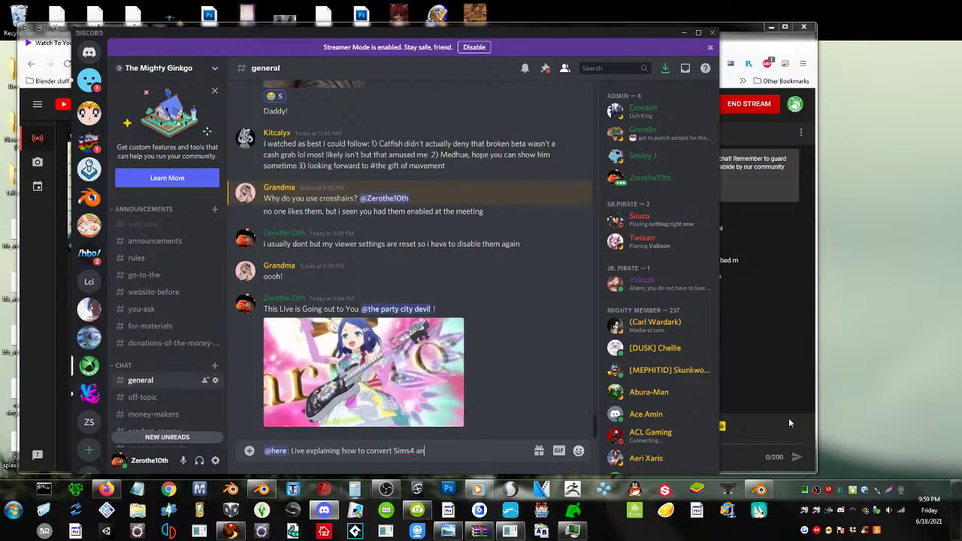
pyautogui.write('imations into SI animations')
pyautogui.hotkey('shift', 'Return')
pyautogui.hotkey('ctrl', 'v')
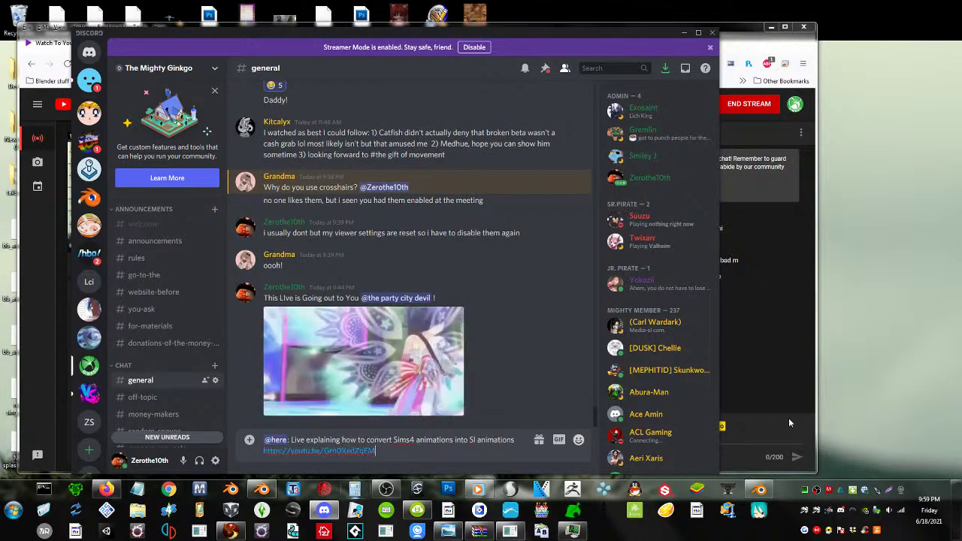
pyautogui.press('Return')
pyautogui.click(378, 379)
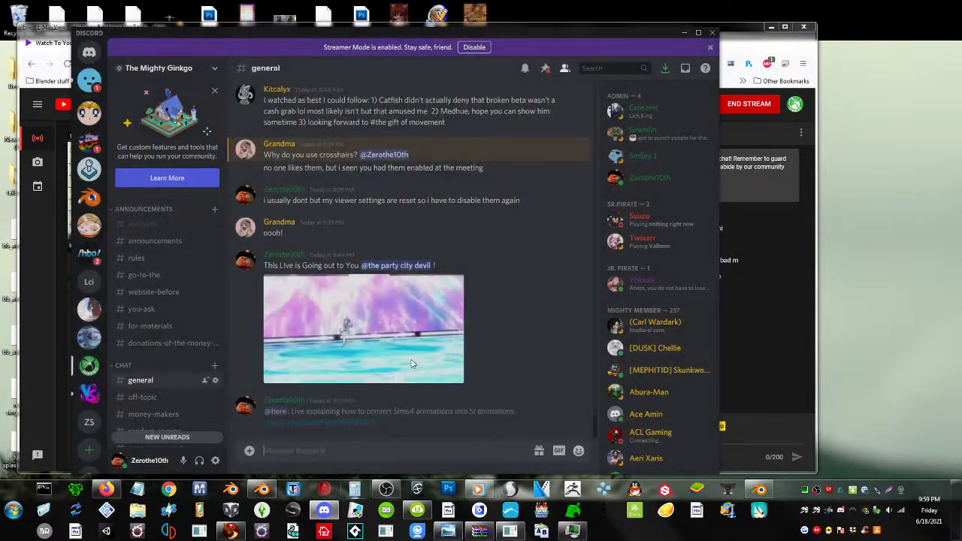
pyautogui.click(683, 34)
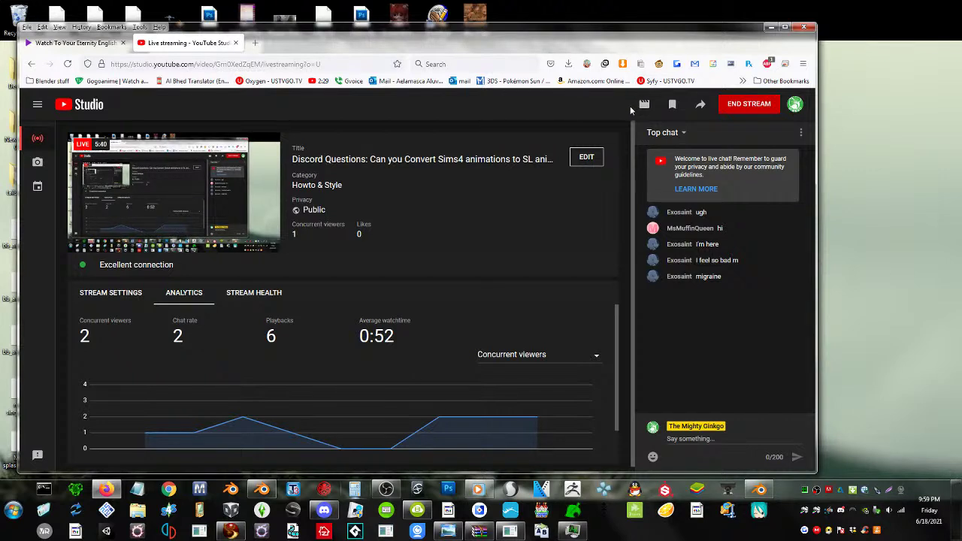
# - Check the posted stream announcement in Discord and return to the live streaming dashboard
pyautogui.rightClick(631, 111)
pyautogui.click(505, 218)
pyautogui.click(317, 514)
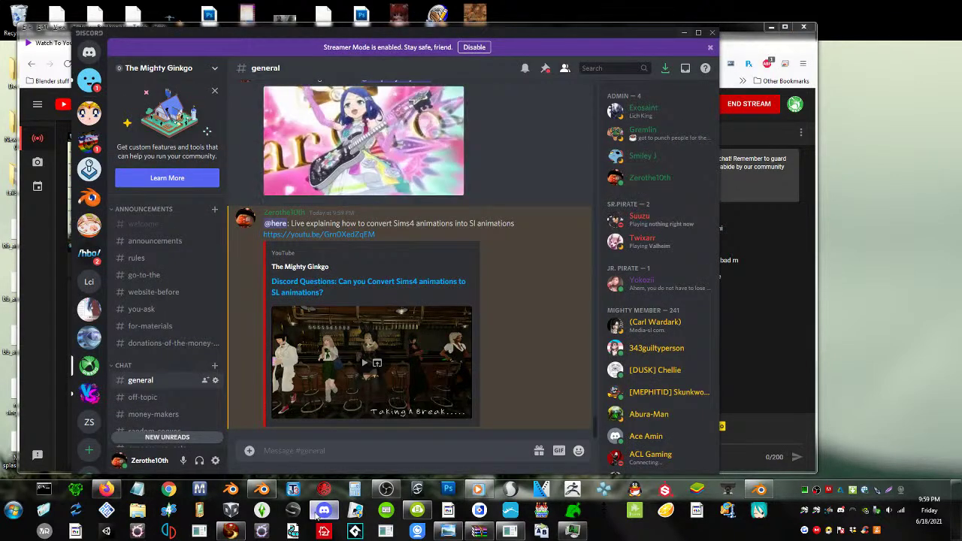
pyautogui.click(317, 515)
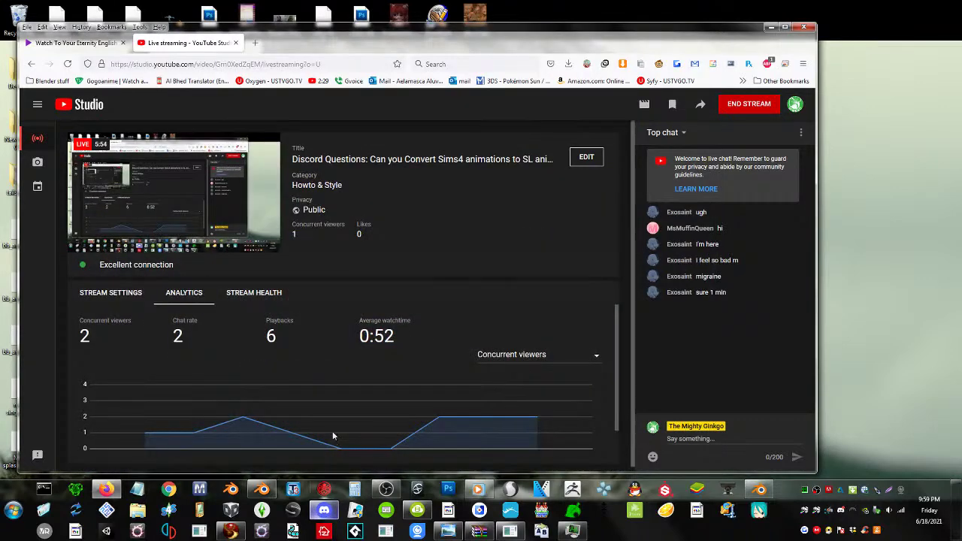
pyautogui.rightClick(427, 251)
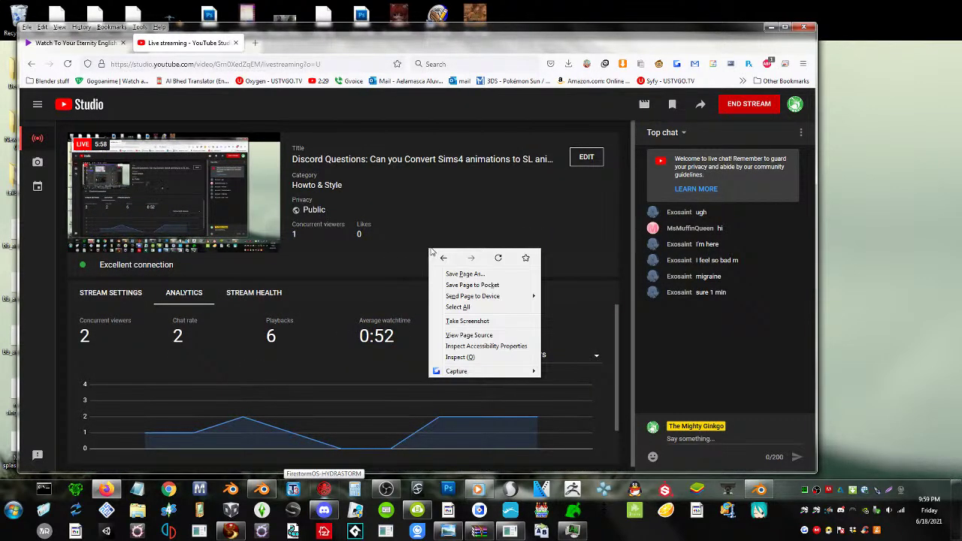
pyautogui.click(229, 196)
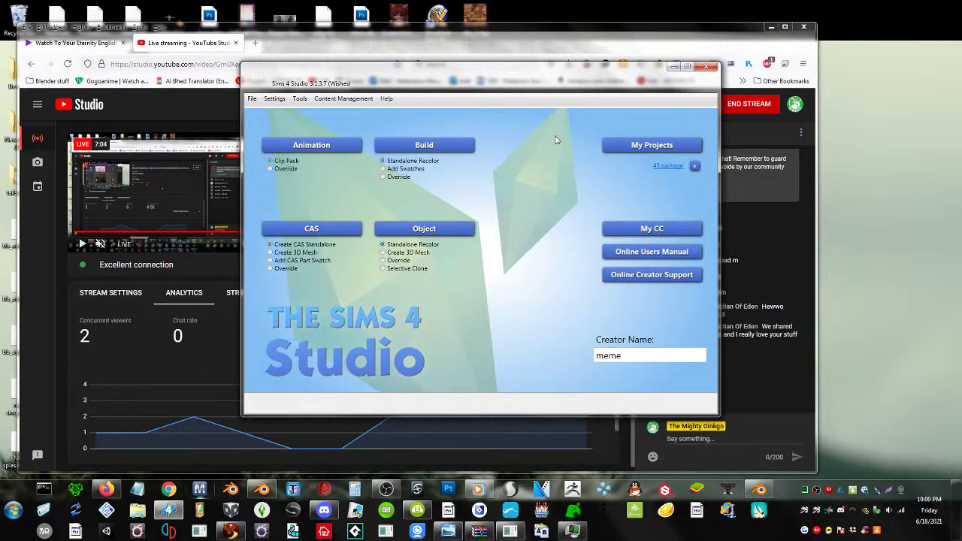
# - In Sims 4 Studio, create a new Clip Pack animation project and save it as sims on the Desktop
pyautogui.moveTo(452, 76); pyautogui.dragTo(322, 58)
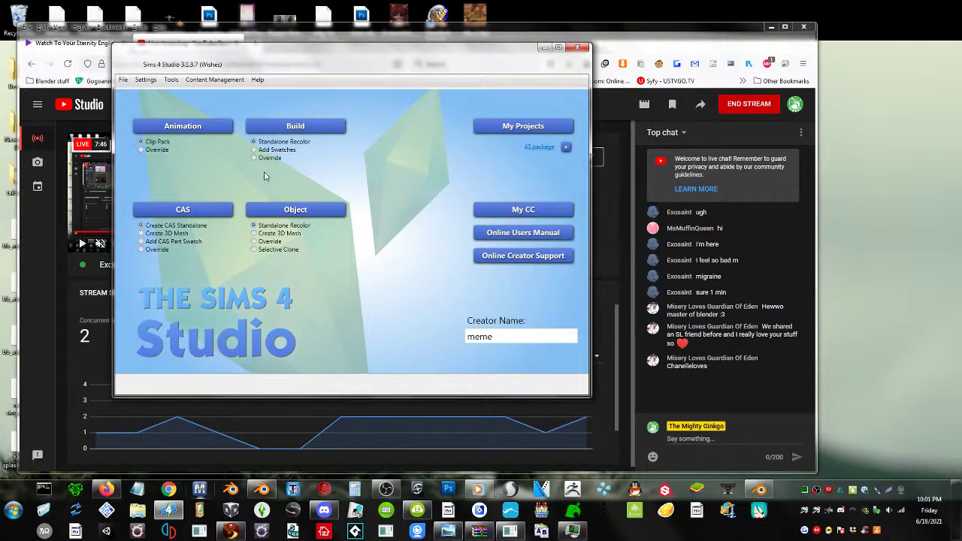
pyautogui.click(181, 129)
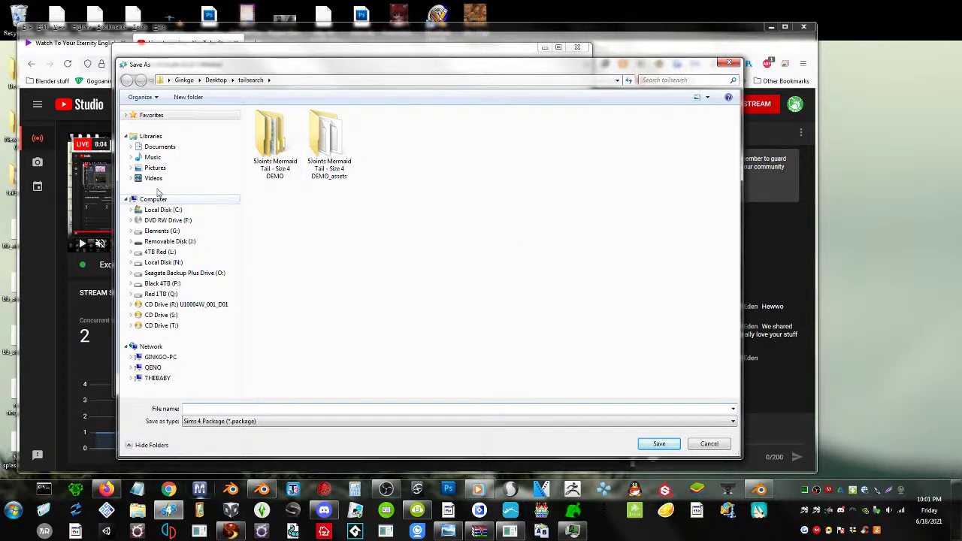
pyautogui.click(129, 115)
pyautogui.click(147, 129)
pyautogui.click(336, 408)
pyautogui.write('meme')
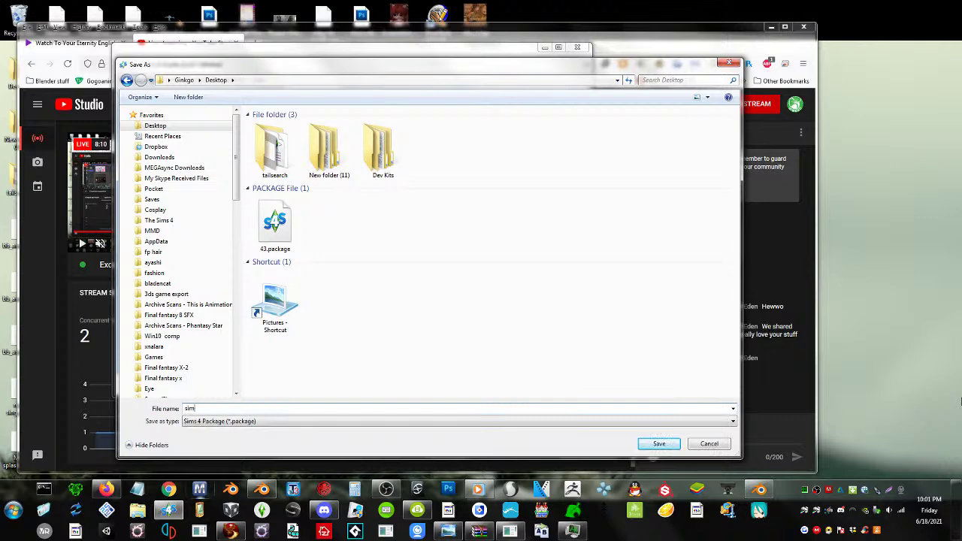
pyautogui.press('Return')
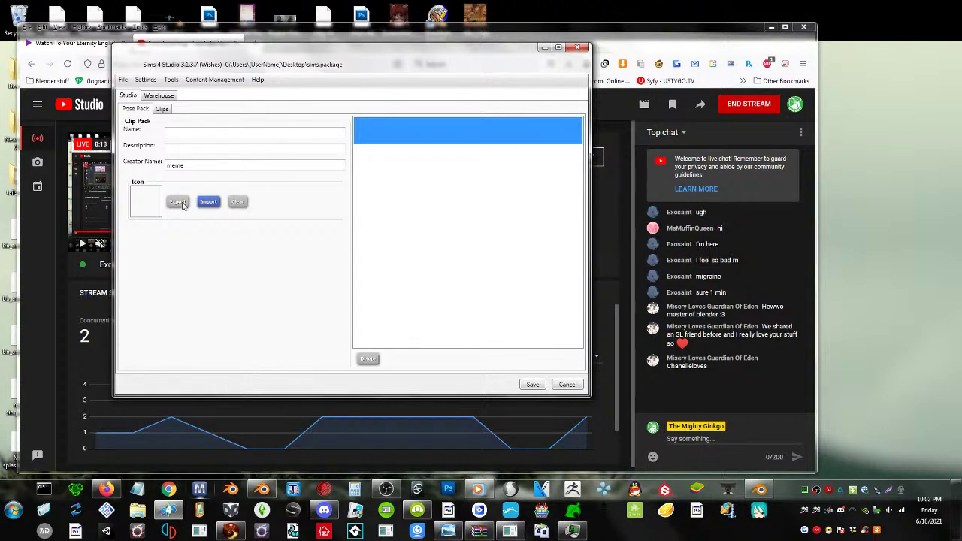
# - Open the clip settings of the new clip pack
pyautogui.click(159, 96)
pyautogui.click(127, 95)
pyautogui.click(161, 110)
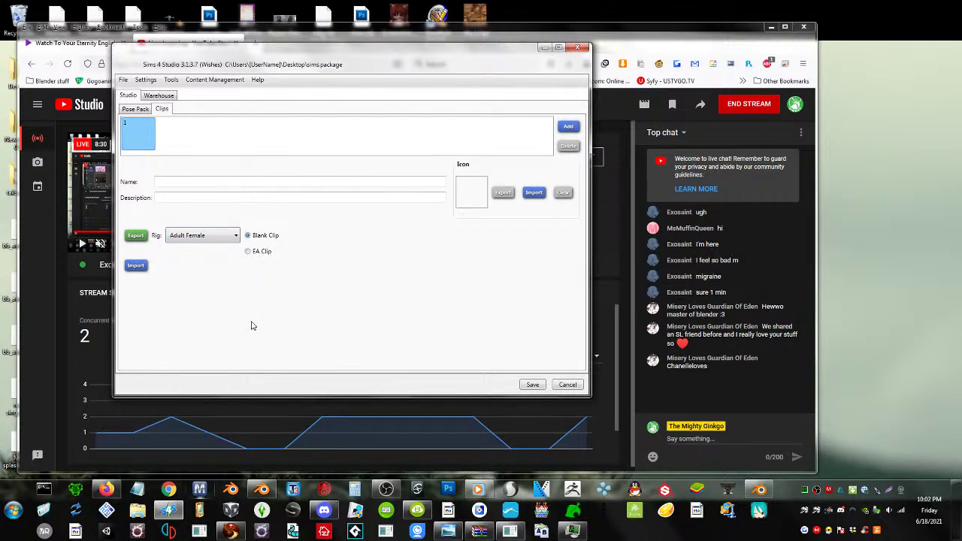
# - Try the Child, Toddler and Large Dog rigs for clip 1, ending with the Adult Female rig selected
pyautogui.click(186, 238)
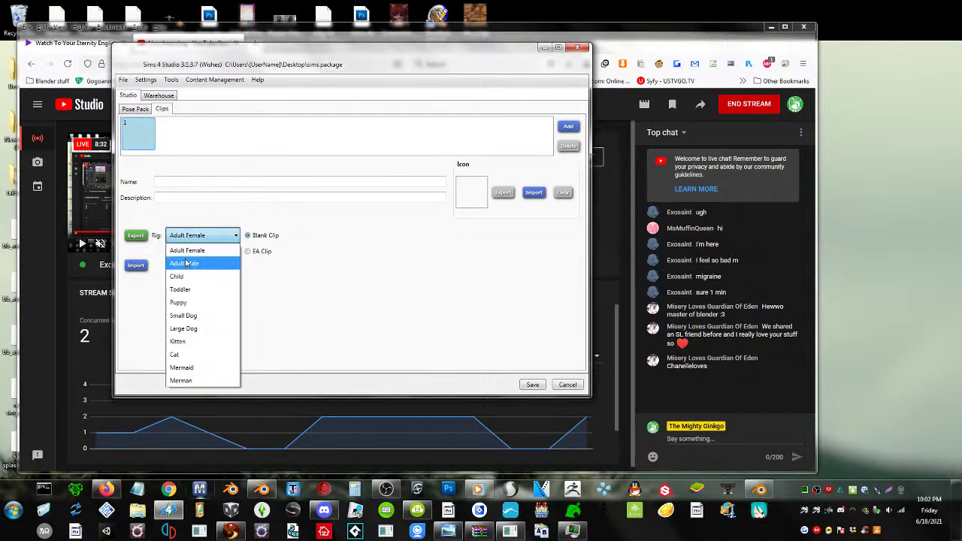
pyautogui.click(324, 304)
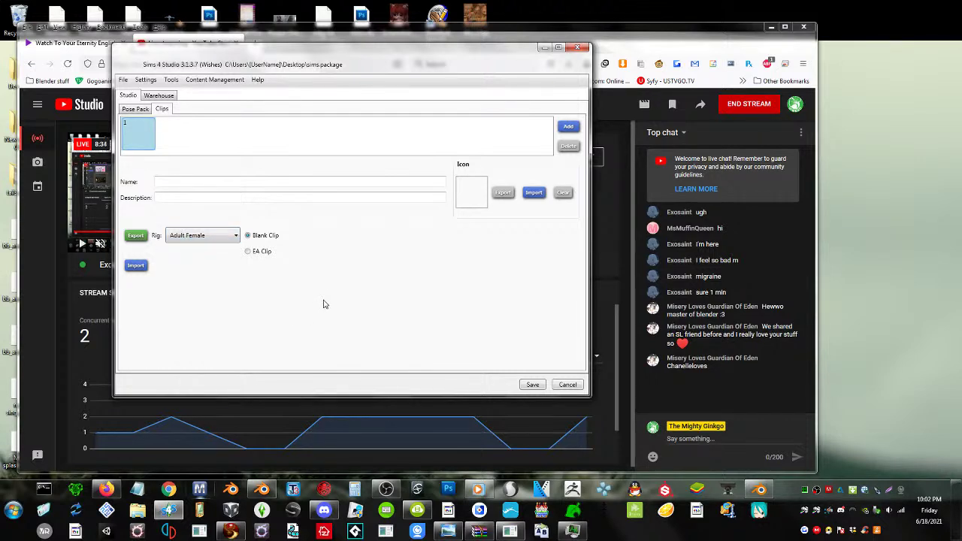
pyautogui.click(201, 239)
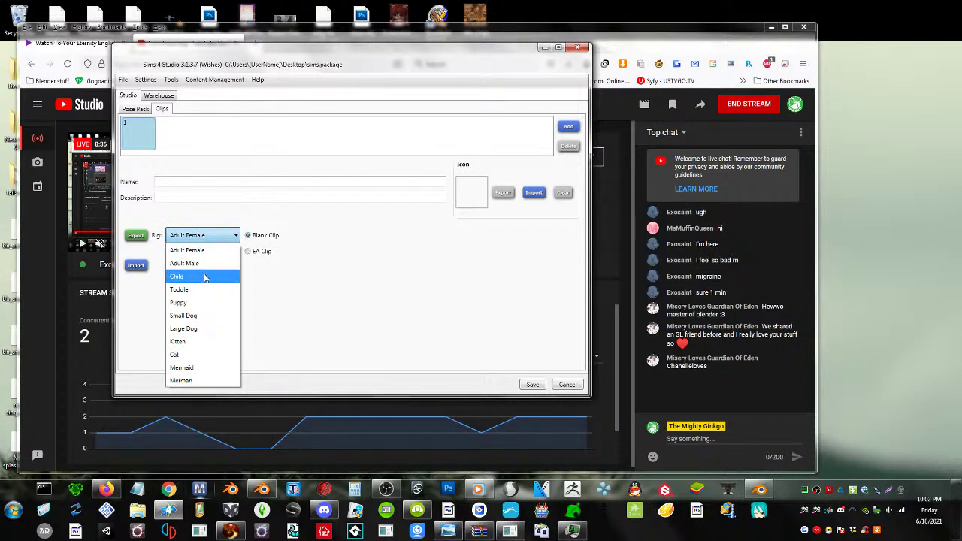
pyautogui.click(204, 277)
pyautogui.click(204, 238)
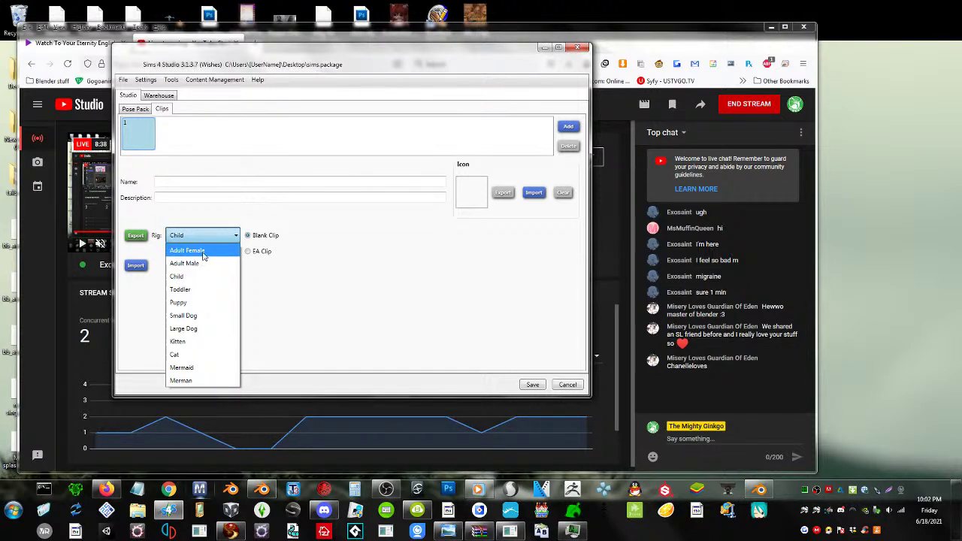
pyautogui.click(198, 290)
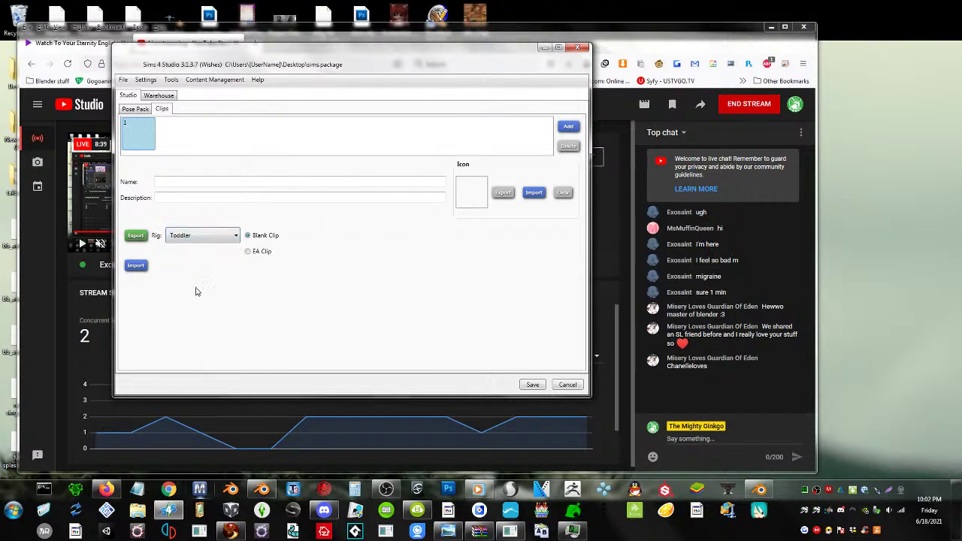
pyautogui.click(196, 239)
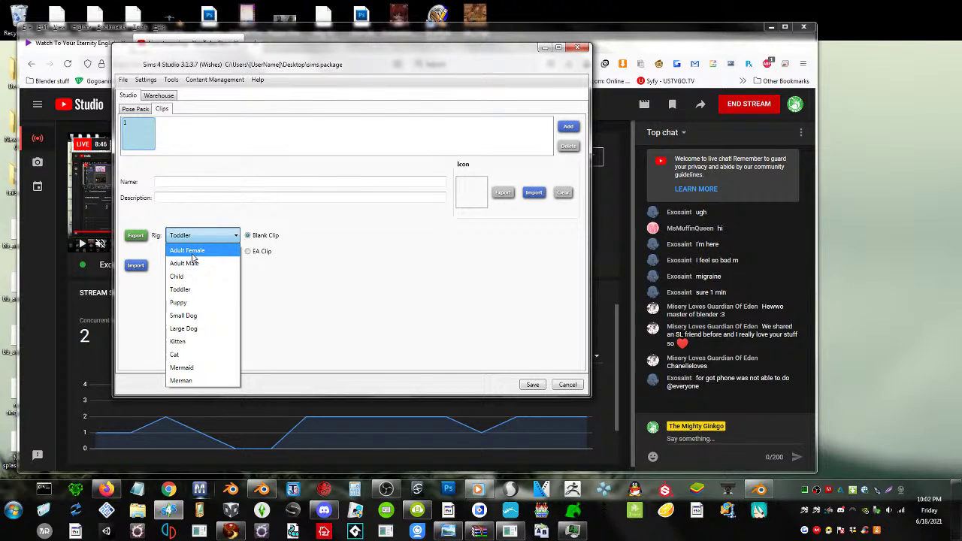
pyautogui.click(196, 331)
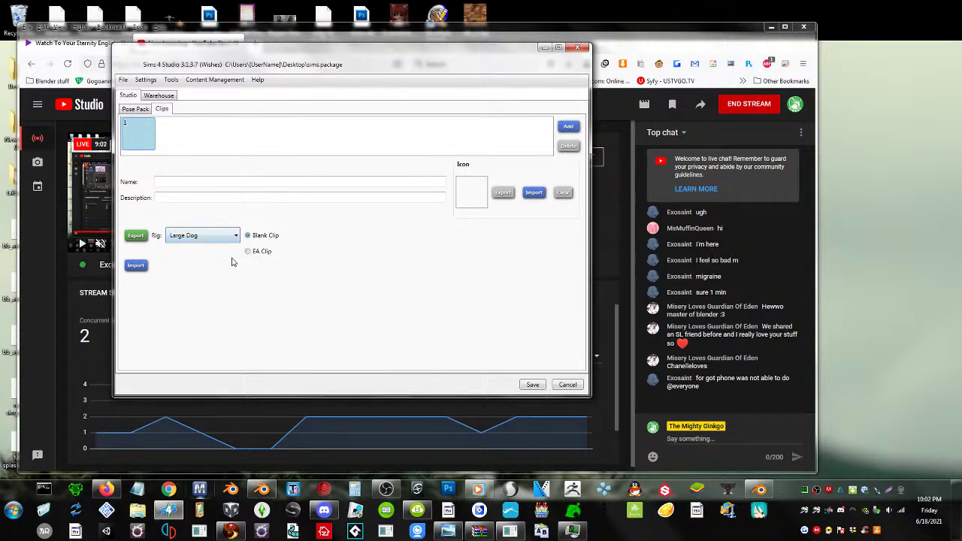
pyautogui.click(201, 238)
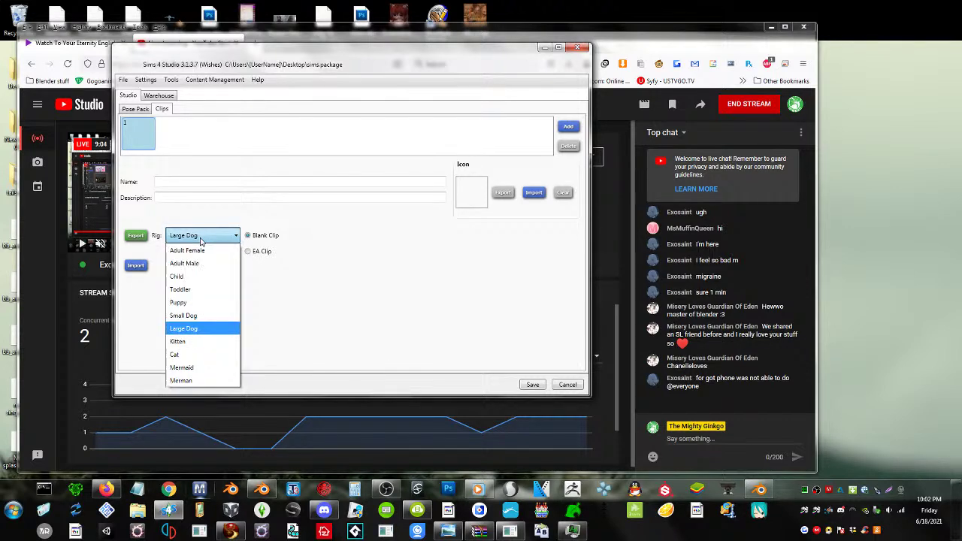
pyautogui.click(187, 250)
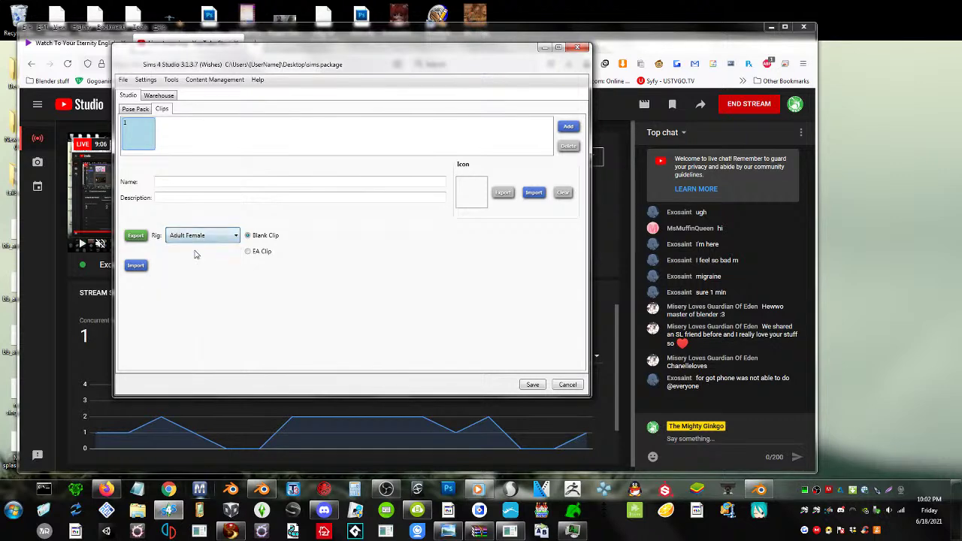
# - Cancel the blank clip export, switch the export source to EA Clip and browse the list of EA clips for the Adult Female rig
pyautogui.moveTo(272, 54); pyautogui.dragTo(201, 56)
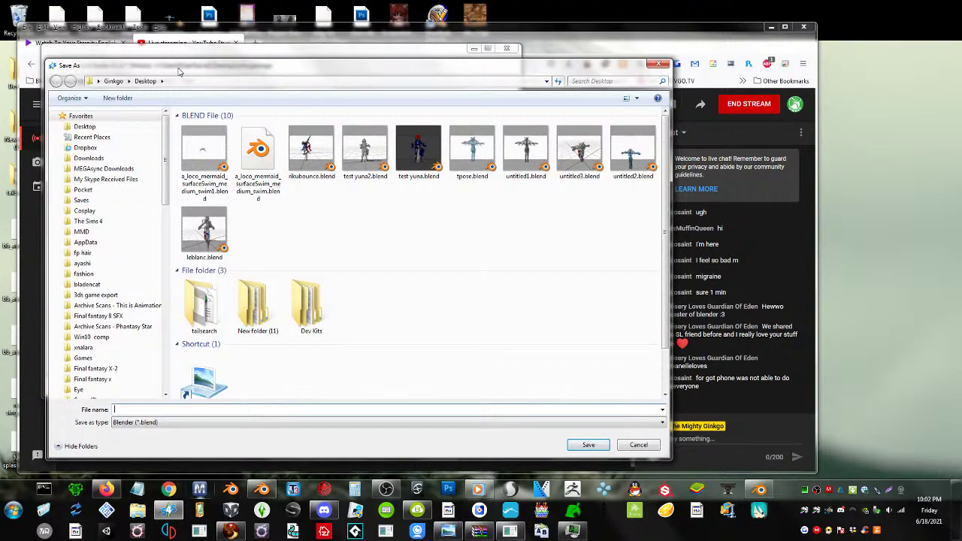
pyautogui.moveTo(175, 74); pyautogui.dragTo(265, 68)
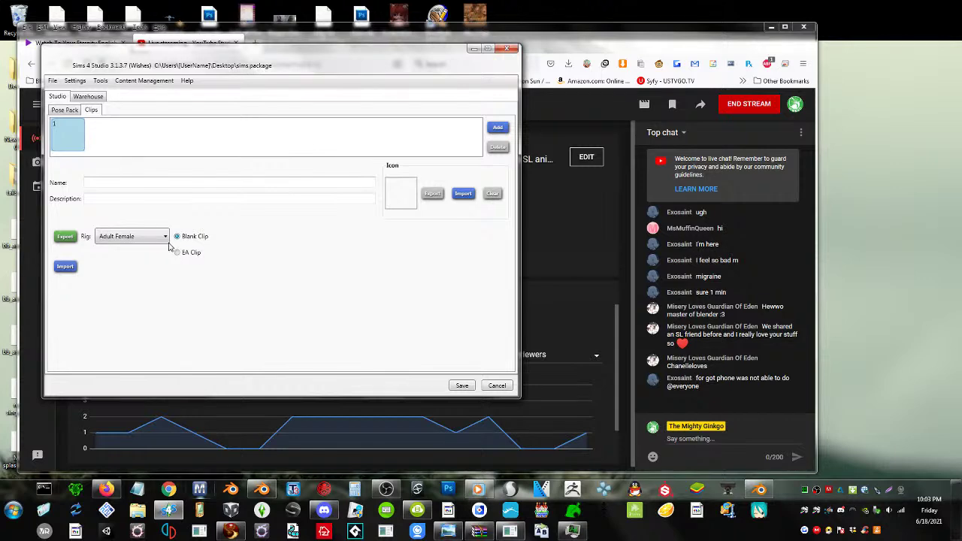
pyautogui.click(177, 252)
pyautogui.click(64, 236)
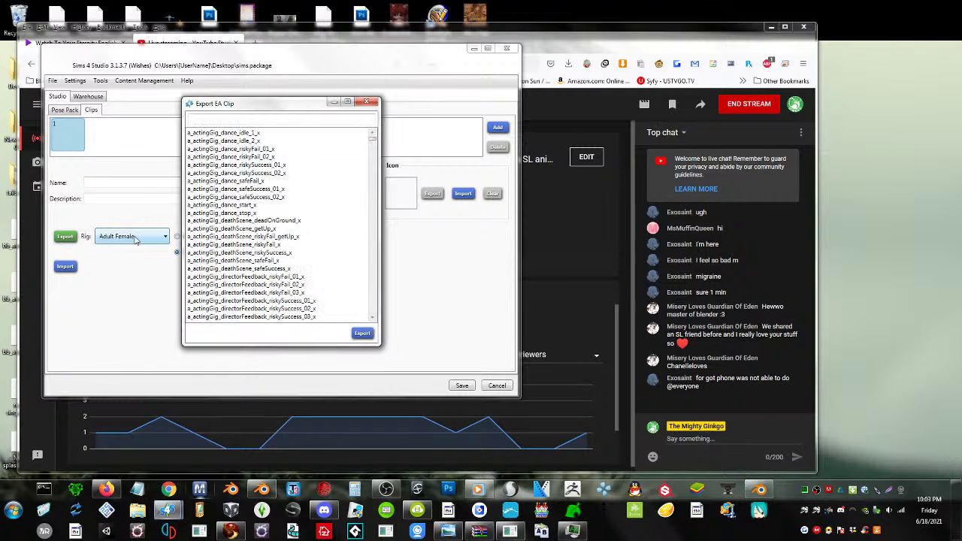
pyautogui.moveTo(253, 107); pyautogui.dragTo(338, 111)
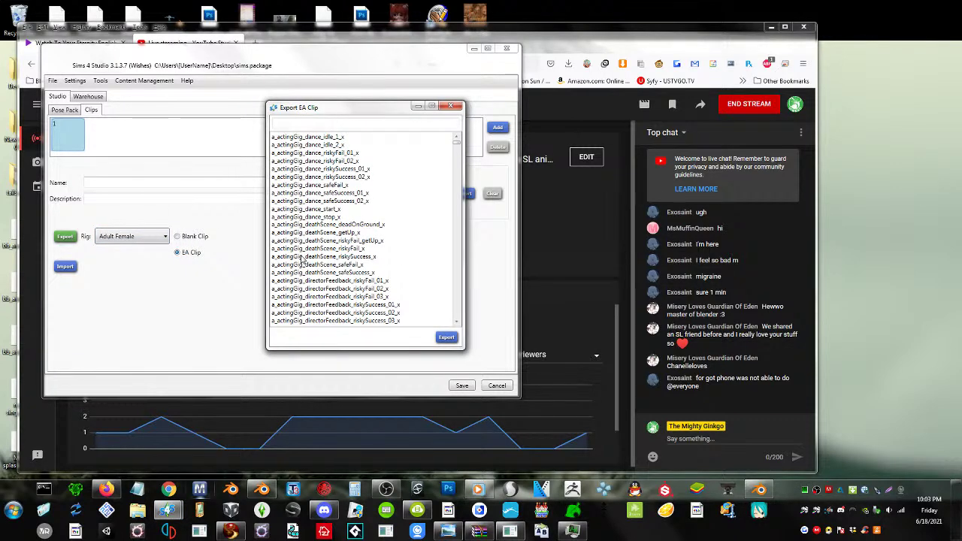
pyautogui.scroll(-15, 336, 193)
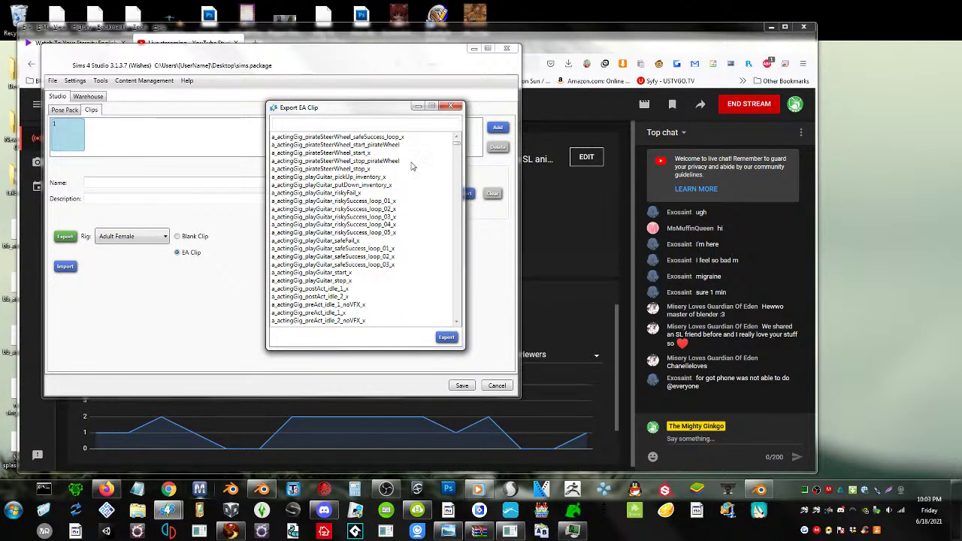
pyautogui.moveTo(456, 145)
pyautogui.mouseDown()
pyautogui.moveTo(457, 175)
pyautogui.moveTo(457, 137)
pyautogui.mouseUp()
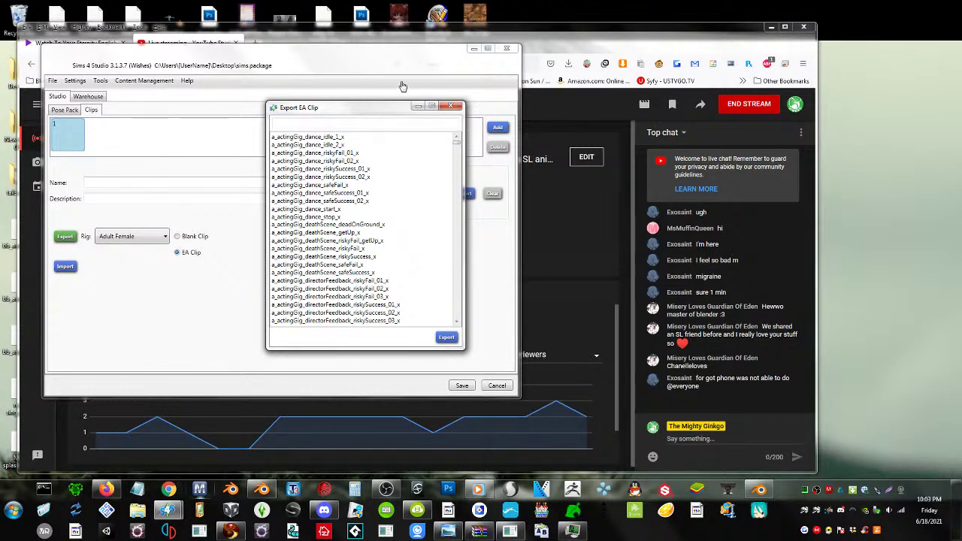
# - Filter the EA clip list by "loco" and look through the locomotion clips
pyautogui.click(380, 123)
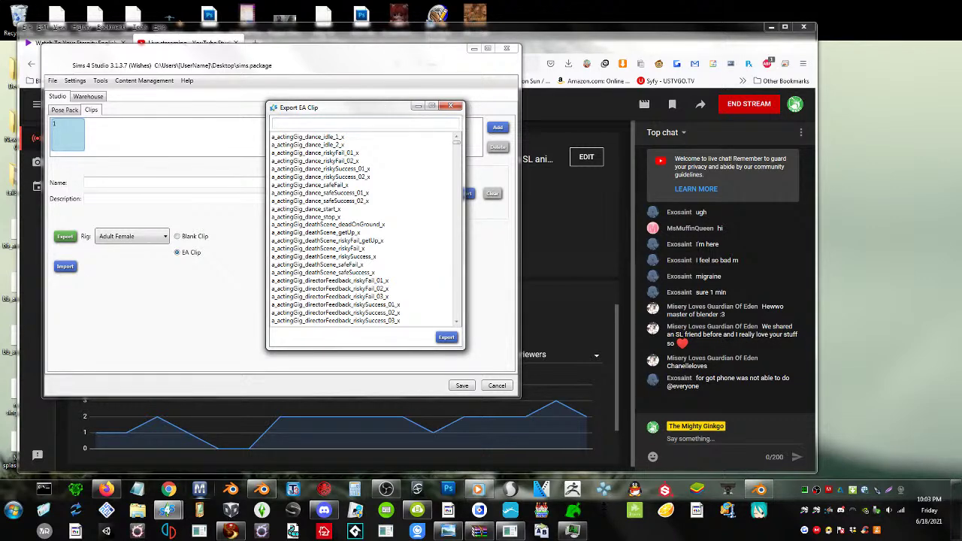
pyautogui.write('lo')
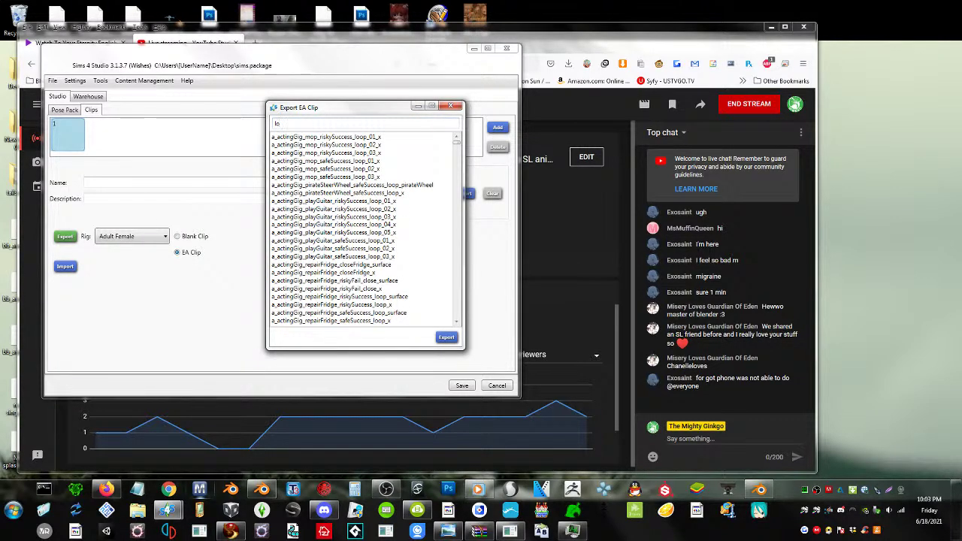
pyautogui.write('co')
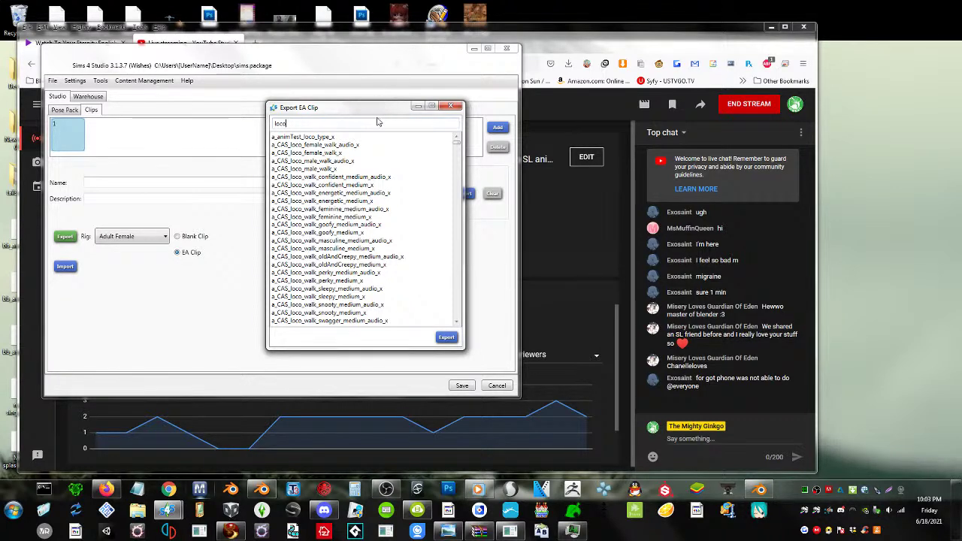
pyautogui.scroll(-1, 380, 201)
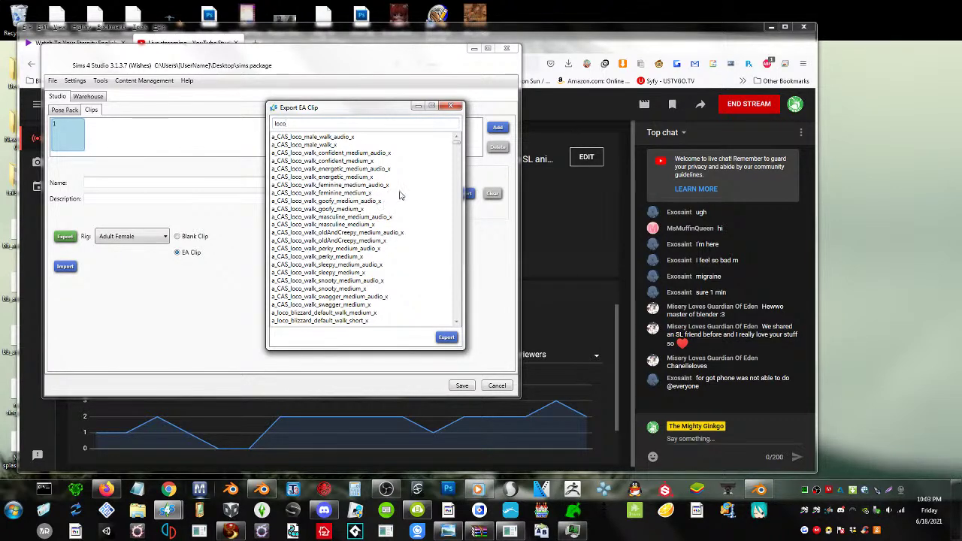
# - Export the a_CAS_loco_walk_goofy_medium_x clip to the Desktop as a_CAS_loco_walk_goofy_medium.blend
pyautogui.click(353, 210)
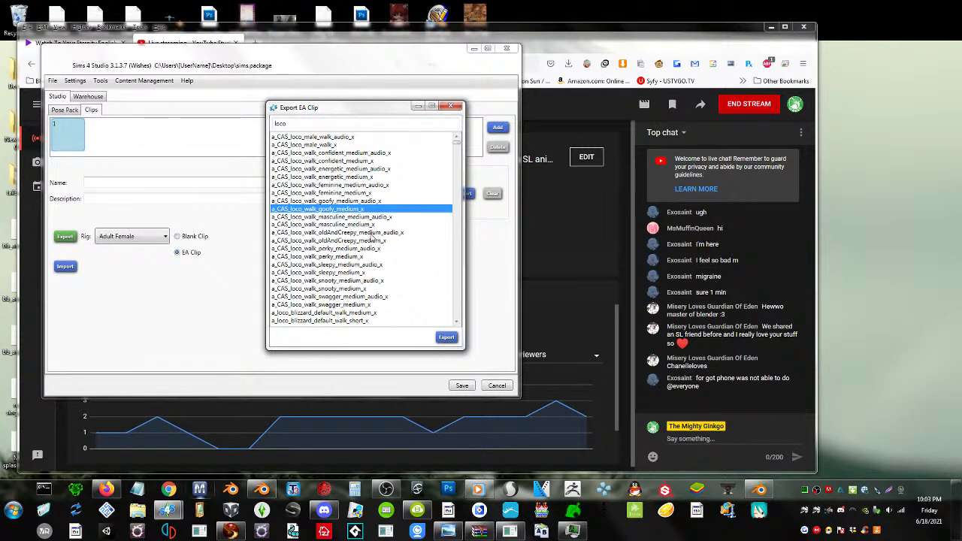
pyautogui.scroll(-2, 376, 239)
pyautogui.scroll(2, 374, 259)
pyautogui.click(446, 338)
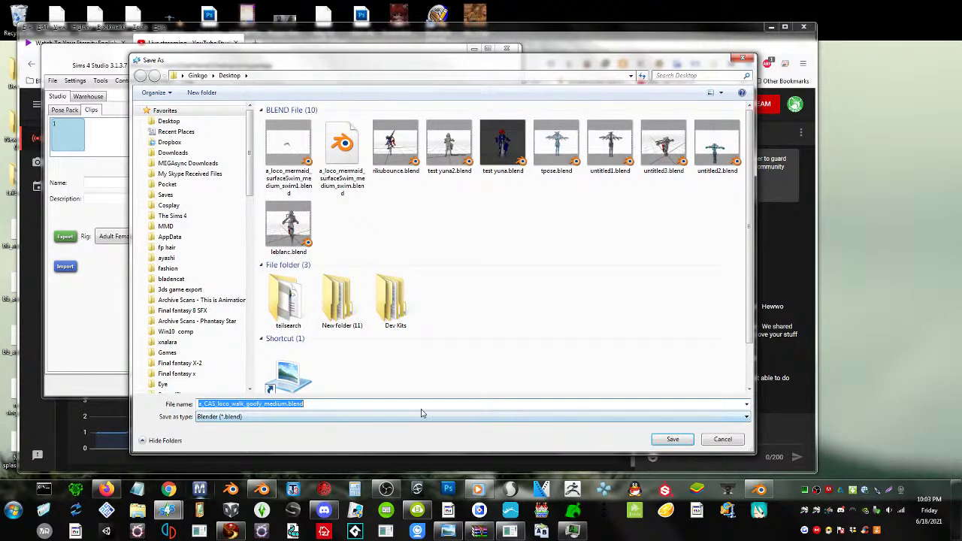
pyautogui.click(673, 439)
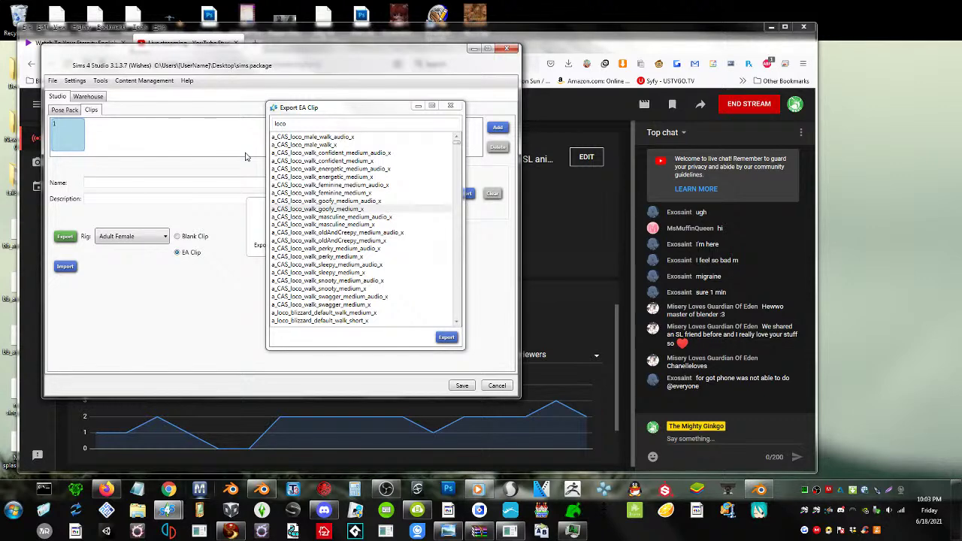
# - Arrange the export and Desktop folder windows side by side and open a_CAS_loco_walk_goofy_medium.blend in Blender
pyautogui.moveTo(364, 112); pyautogui.dragTo(445, 113)
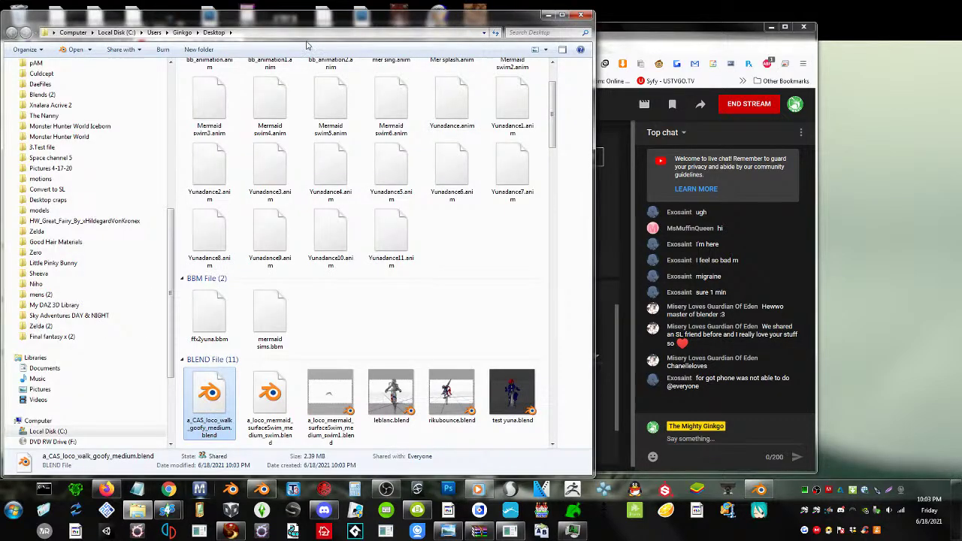
pyautogui.moveTo(309, 46); pyautogui.dragTo(660, 50)
pyautogui.click(360, 111)
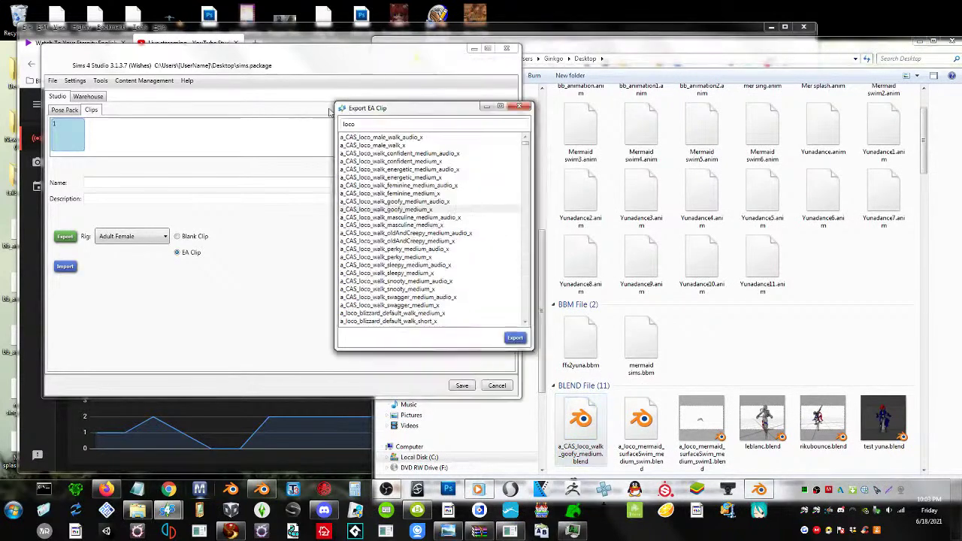
pyautogui.moveTo(361, 111); pyautogui.dragTo(191, 113)
pyautogui.moveTo(531, 51); pyautogui.dragTo(469, 44)
pyautogui.click(516, 409)
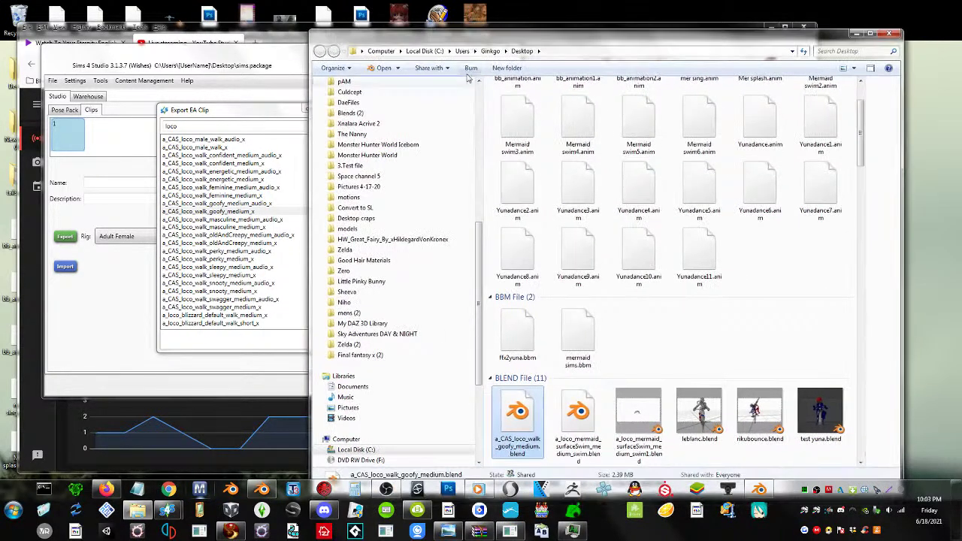
pyautogui.doubleClick(515, 409)
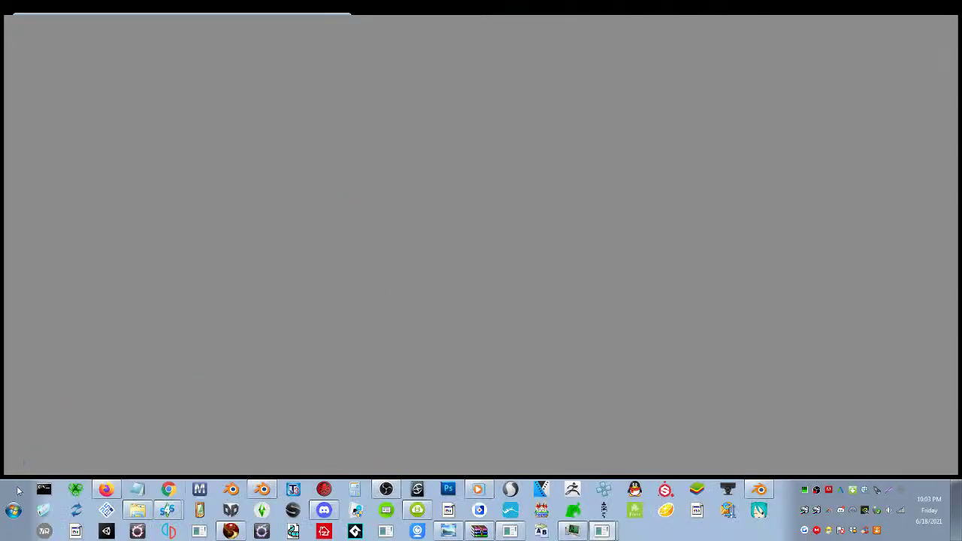
# - Run the restart dwm.bat script to restart the Windows desktop window manager
pyautogui.click(12, 511)
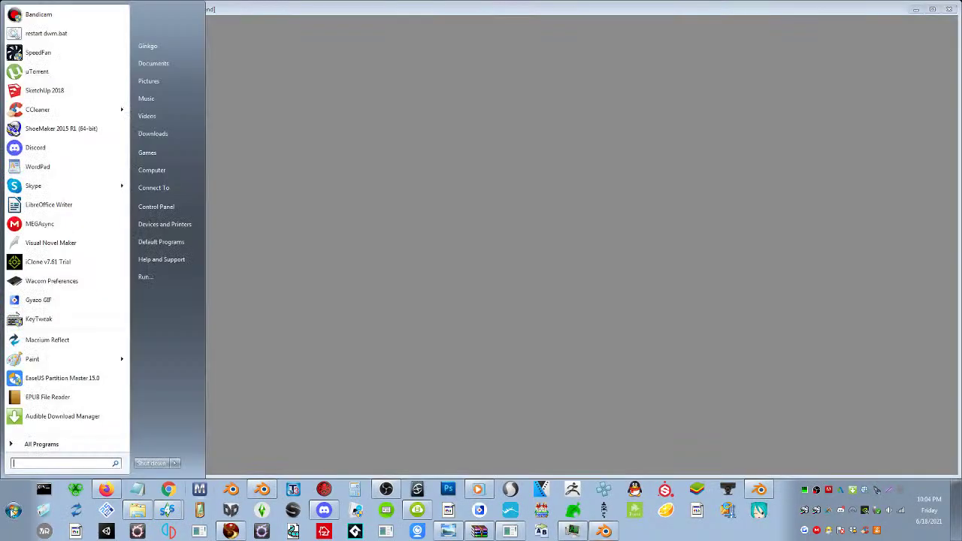
pyautogui.rightClick(69, 34)
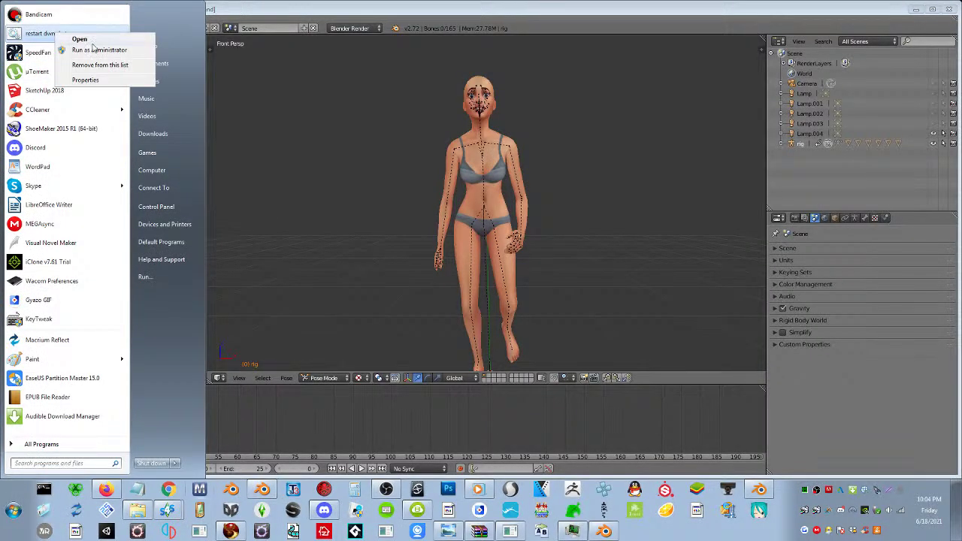
pyautogui.press('Escape')
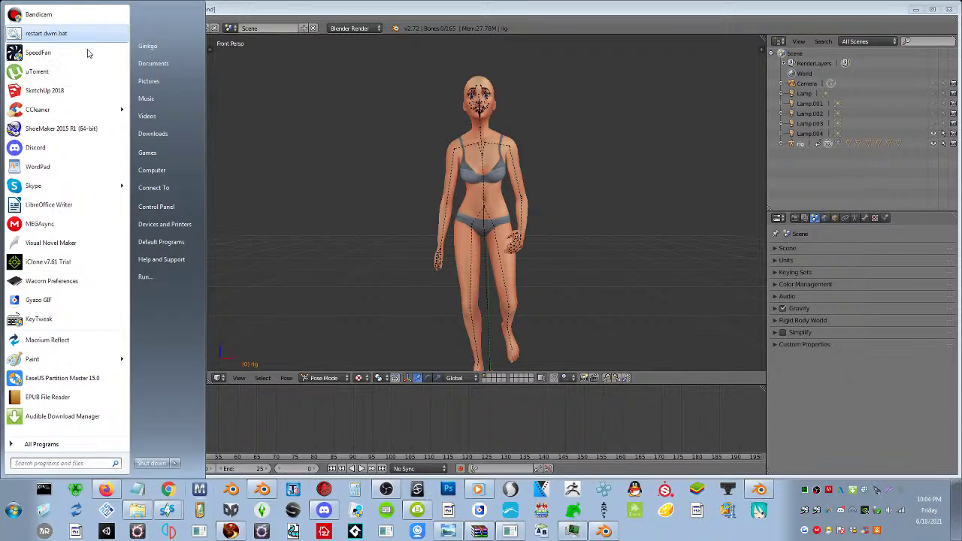
pyautogui.press('Return')
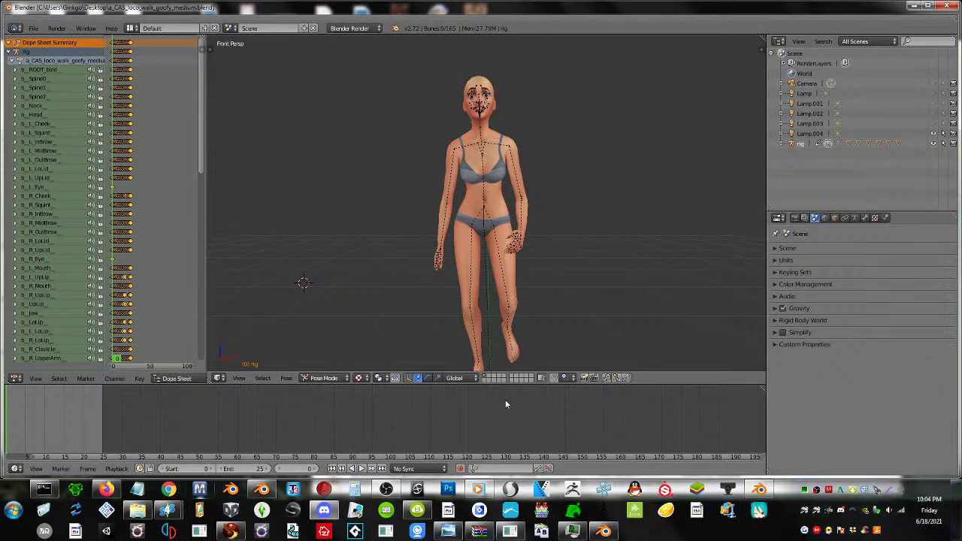
# - Play the walk animation in Blender and examine it from several angles, close Blender, and minimize the Desktop folder to return to Sims 4 Studio
pyautogui.click(362, 469)
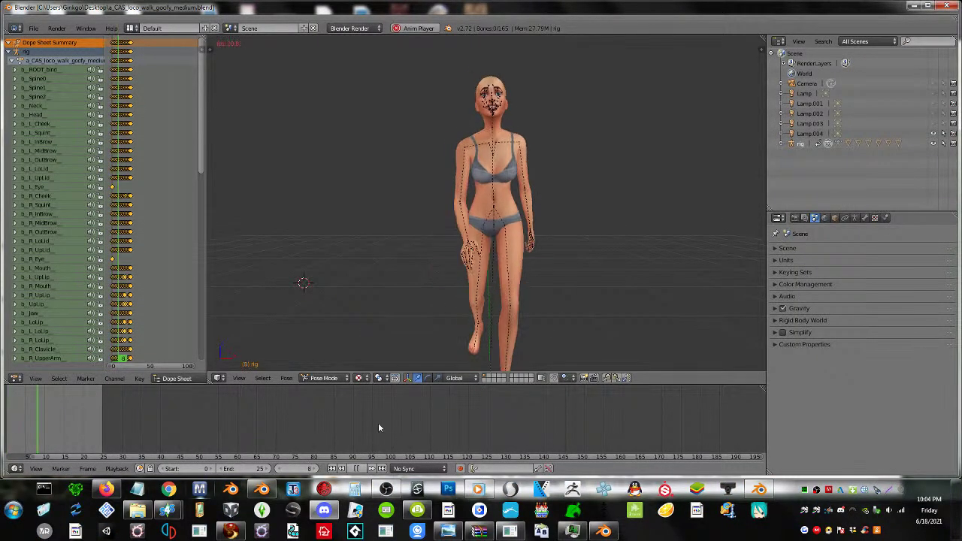
pyautogui.moveTo(549, 224); pyautogui.dragTo(515, 288, button='middle')
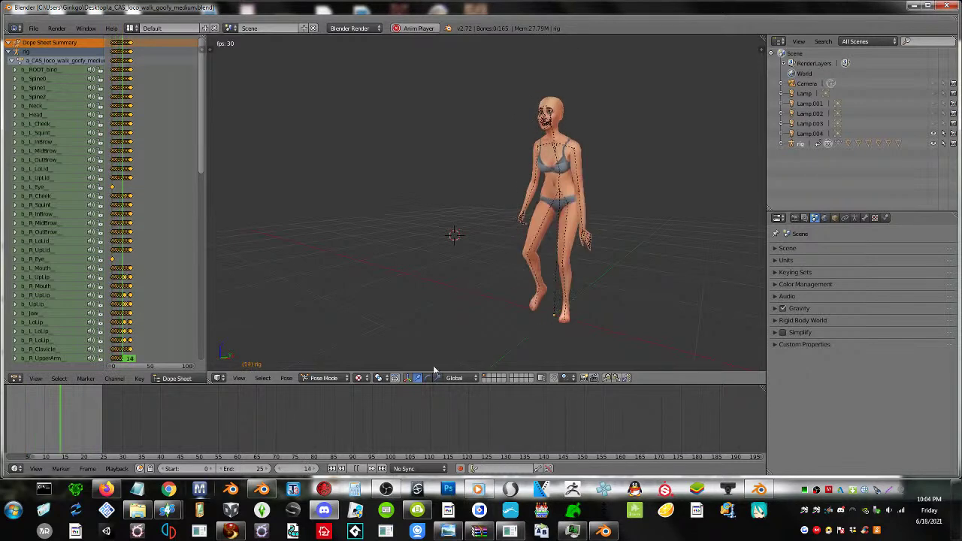
pyautogui.scroll(-2, 513, 263)
pyautogui.moveTo(514, 263); pyautogui.dragTo(462, 265, button='middle')
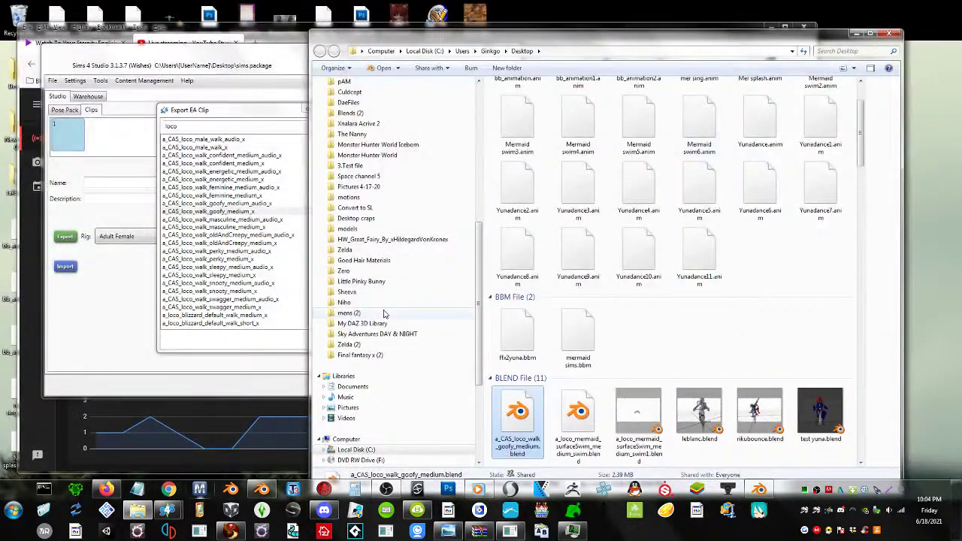
pyautogui.click(856, 35)
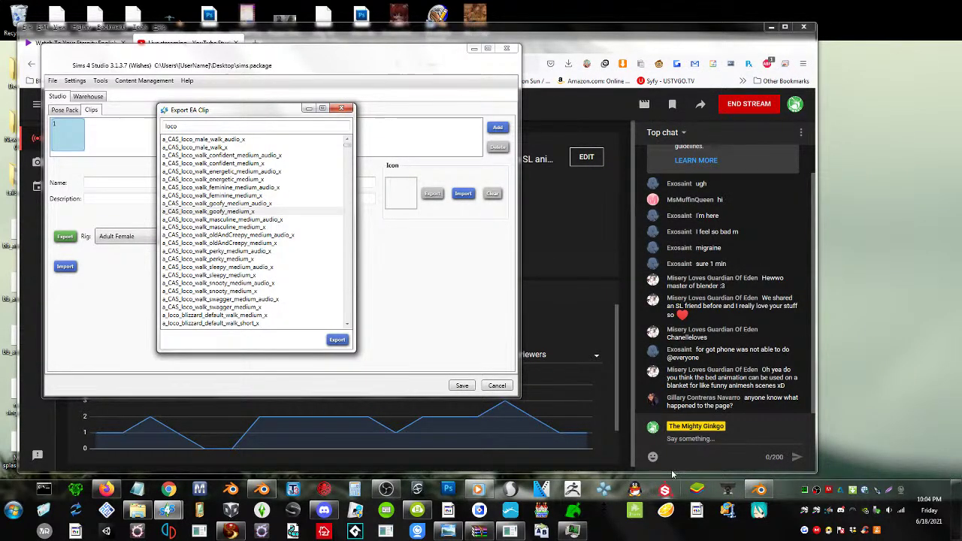
# - Switch to the YouTube Studio live stream and reply "What page?" in the chat
pyautogui.click(718, 460)
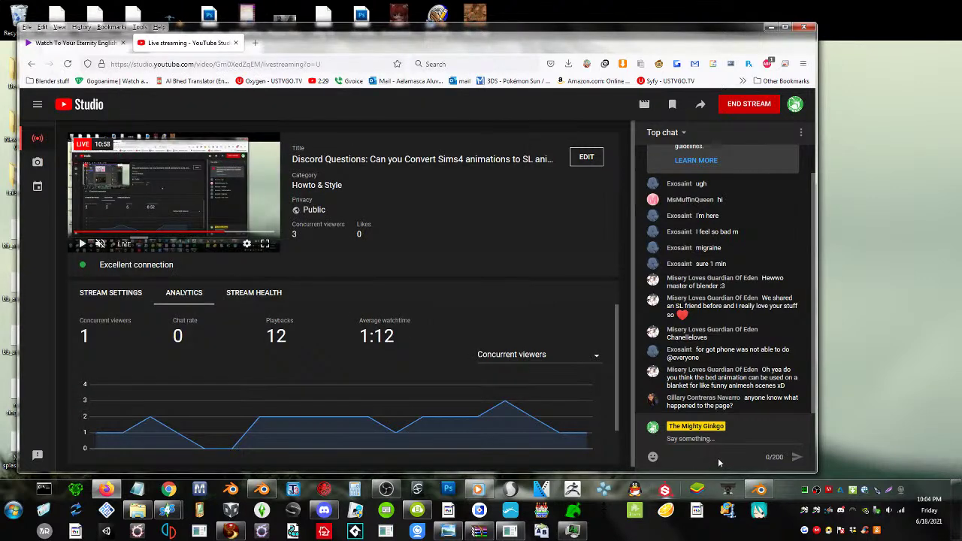
pyautogui.click(719, 441)
pyautogui.write('Wh')
pyautogui.press('Return')
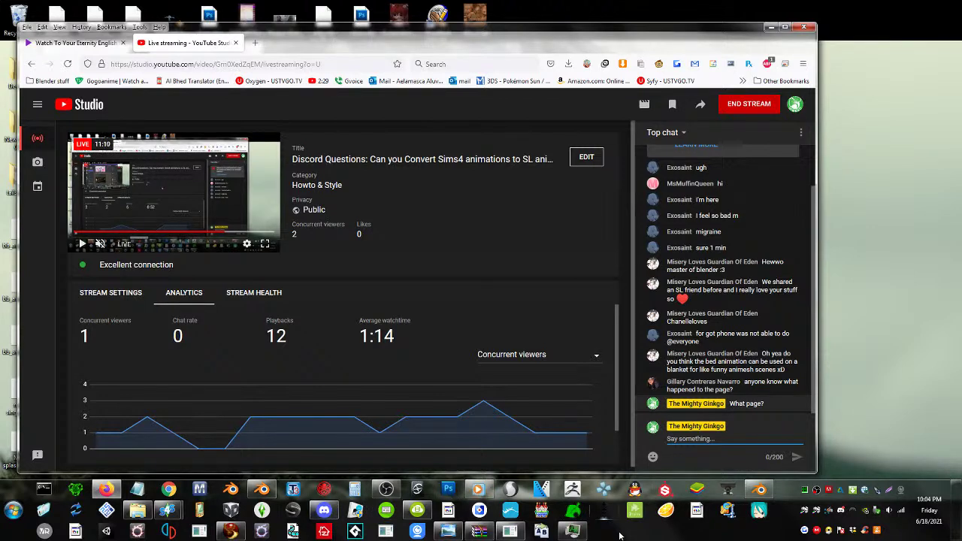
# - Switch to Blender and open a_CAS_loco_walk_goofy_medium.blend from the Desktop in place of the mermaid animation
pyautogui.click(604, 490)
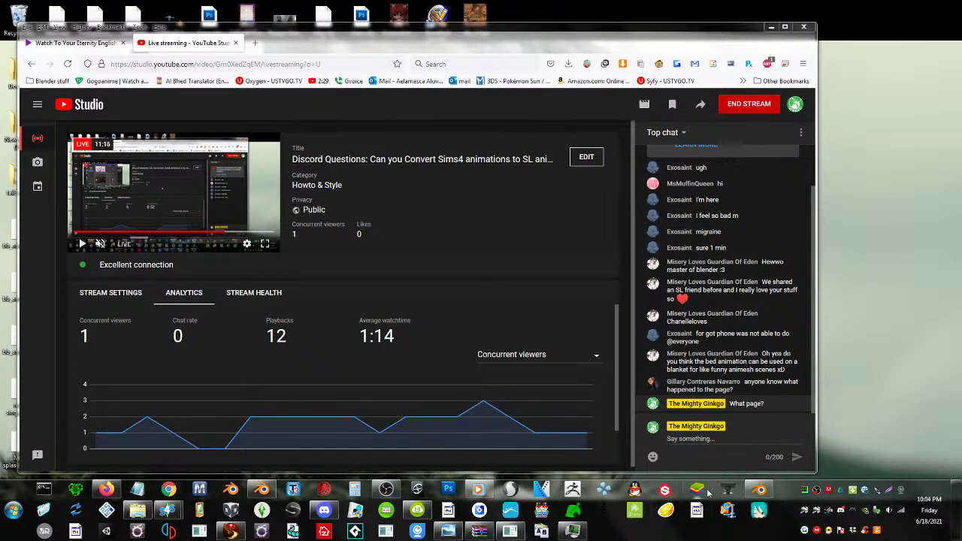
pyautogui.click(759, 491)
pyautogui.scroll(6, 571, 263)
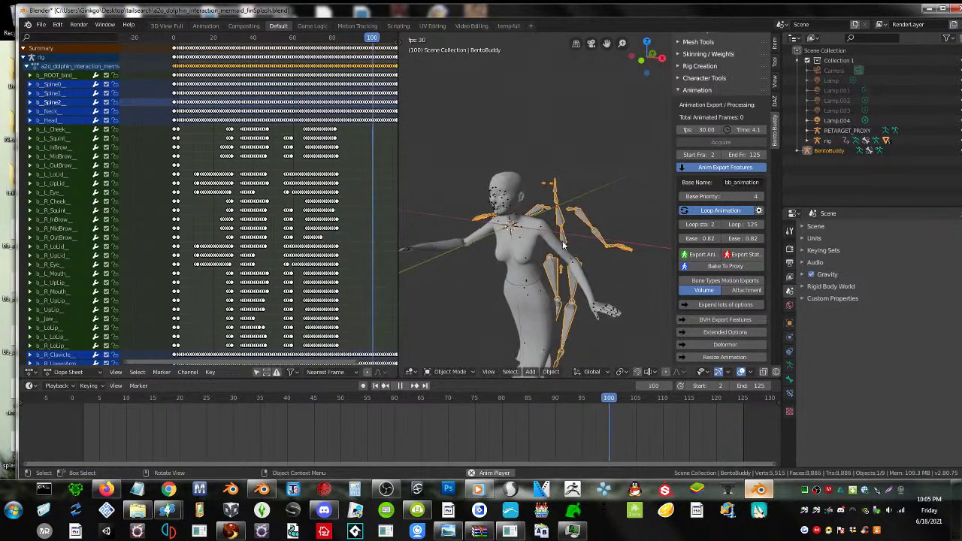
pyautogui.scroll(-4, 571, 263)
pyautogui.moveTo(571, 260); pyautogui.dragTo(533, 256, button='middle')
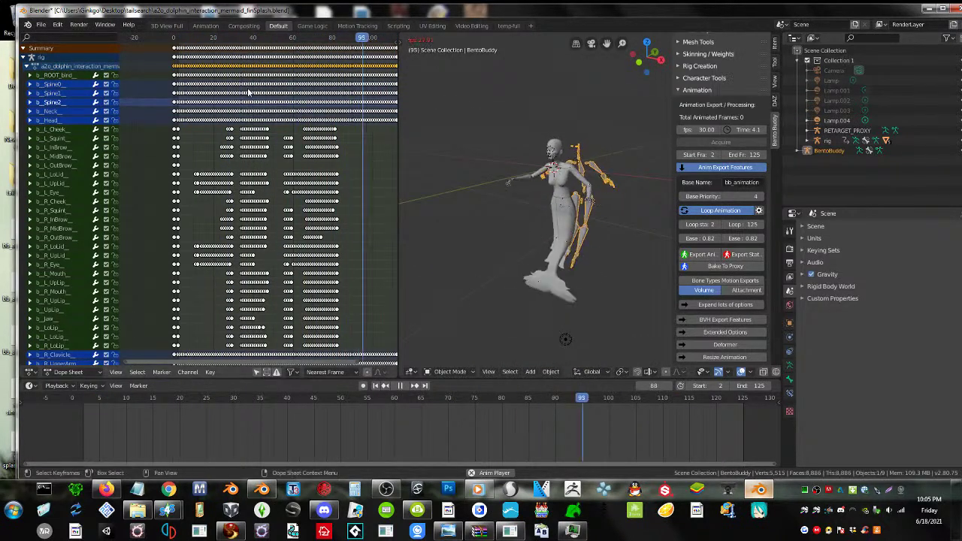
pyautogui.click(41, 24)
pyautogui.moveTo(52, 36)
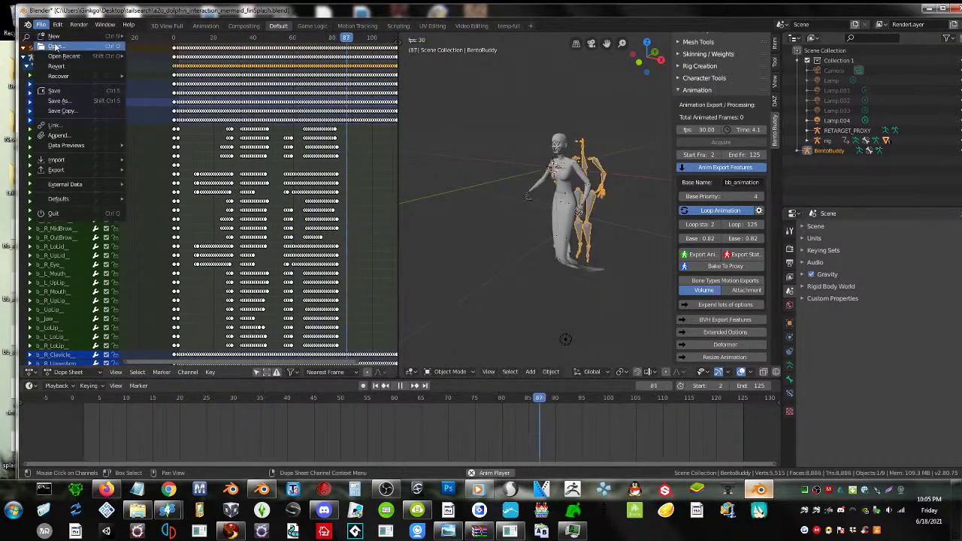
pyautogui.click(162, 35)
pyautogui.click(523, 260)
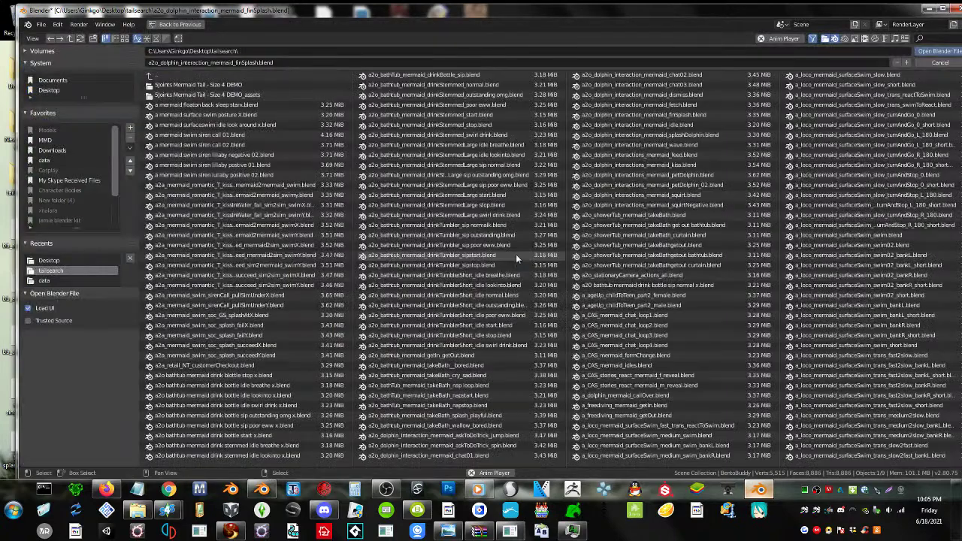
pyautogui.scroll(-2, 143, 105)
pyautogui.scroll(2, 143, 106)
pyautogui.click(44, 90)
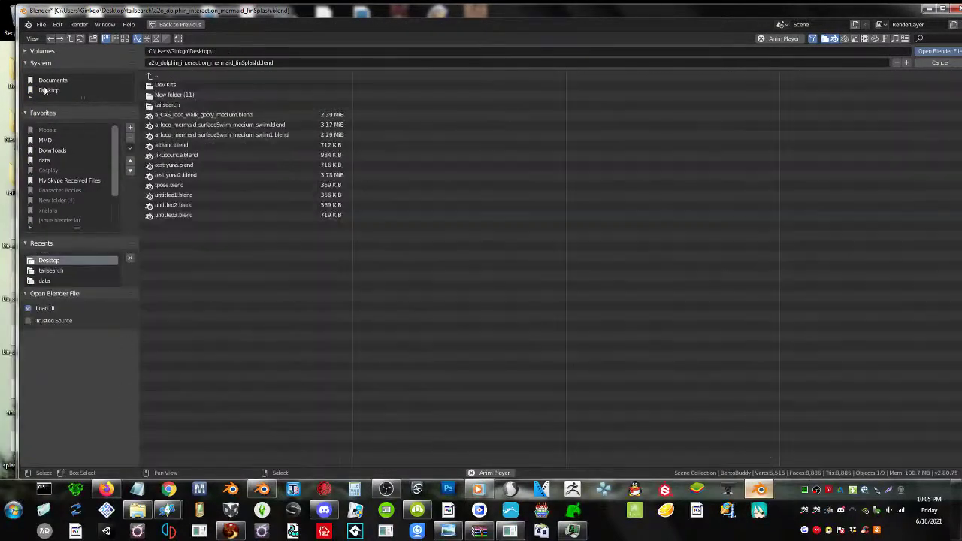
pyautogui.doubleClick(246, 114)
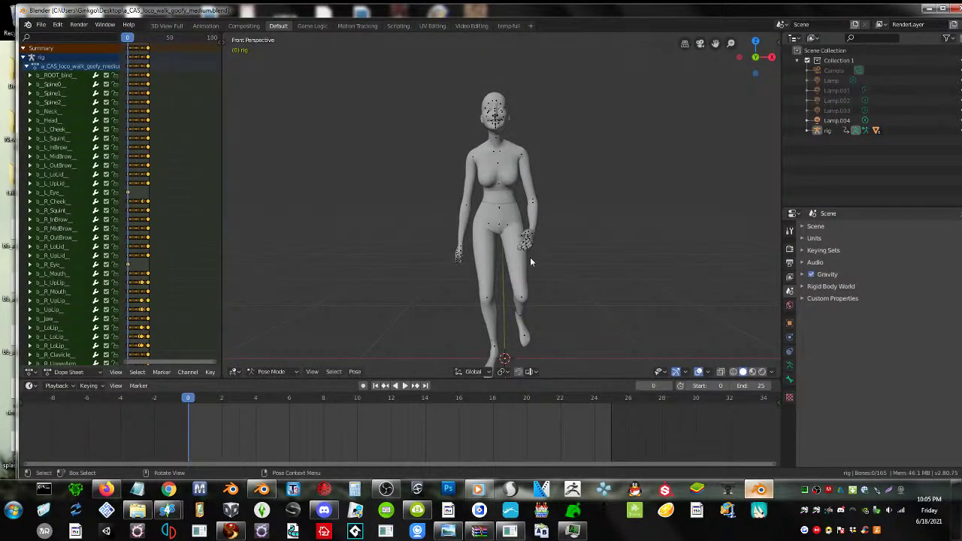
# - Play the goofy walk animation, stop it, and return to the first frame
pyautogui.click(402, 386)
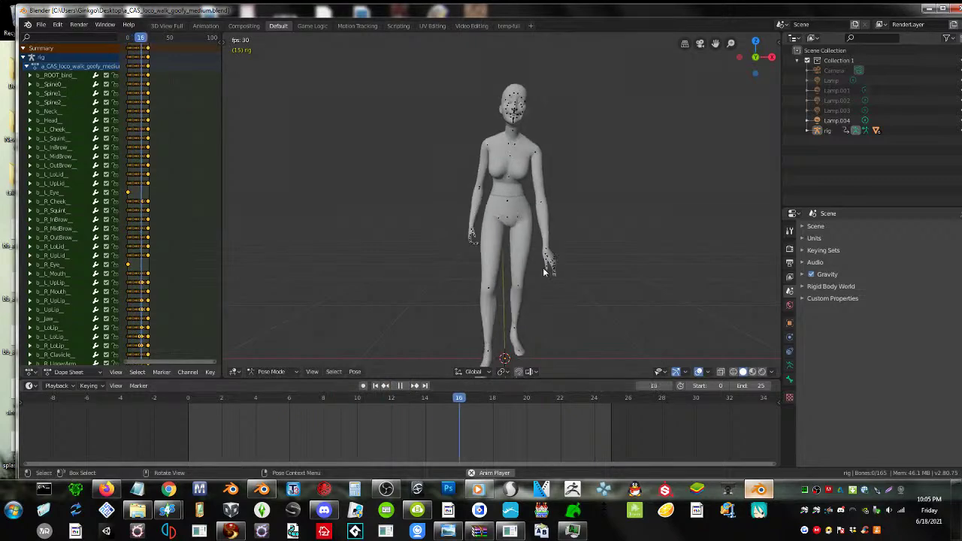
pyautogui.moveTo(559, 262); pyautogui.dragTo(531, 286, button='middle')
pyautogui.click(400, 386)
pyautogui.scroll(-3, 540, 267)
pyautogui.scroll(2, 530, 287)
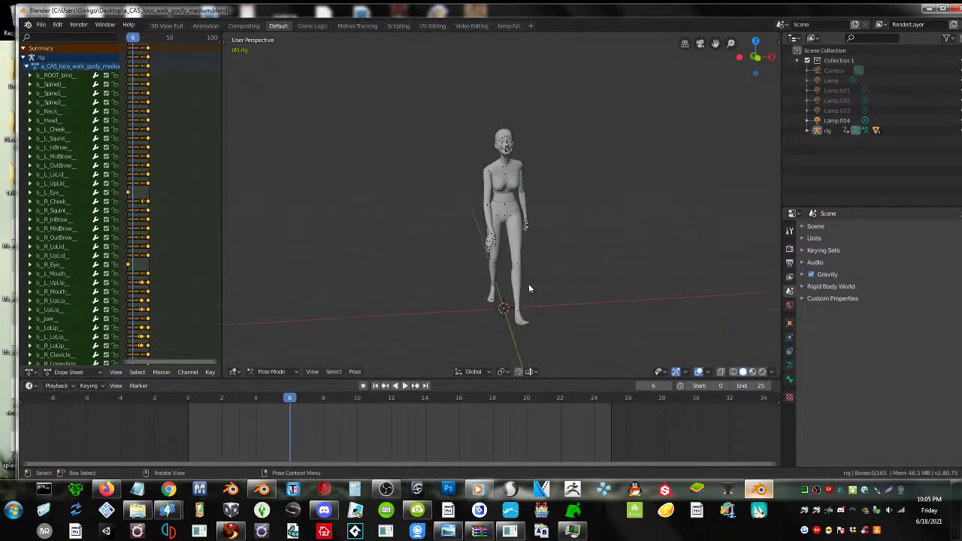
pyautogui.click(376, 386)
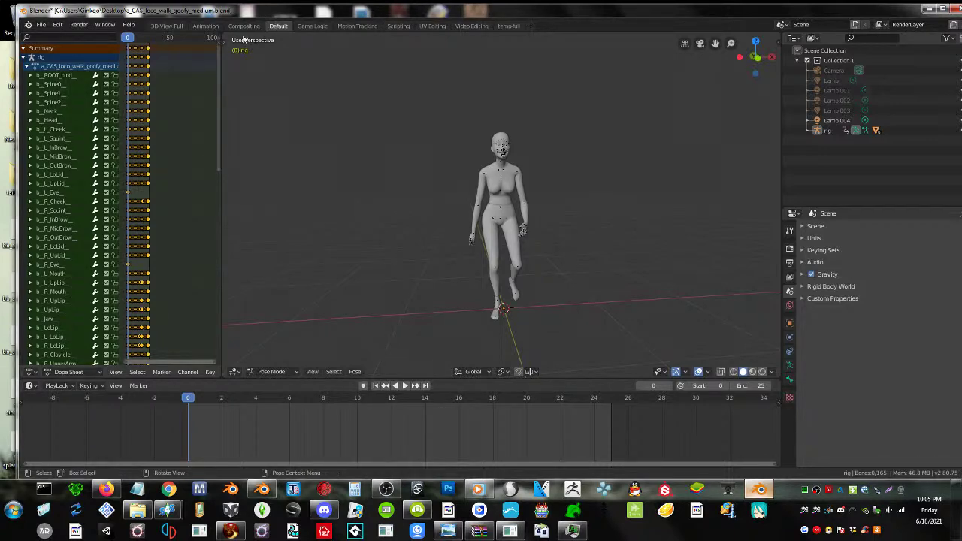
# - Widen the Dope Sheet in the Default workspace and fit the walk animation's full keyframe range in it
pyautogui.click(206, 26)
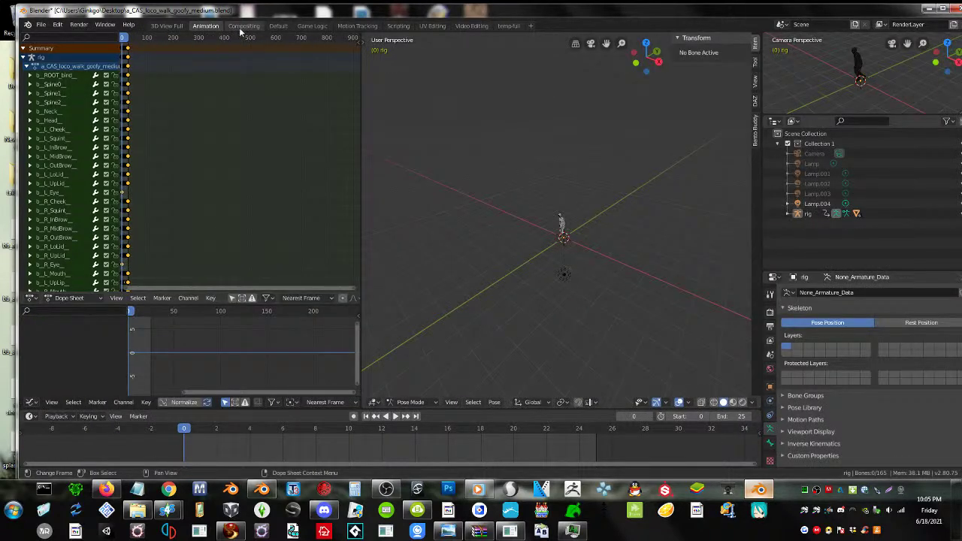
pyautogui.click(278, 27)
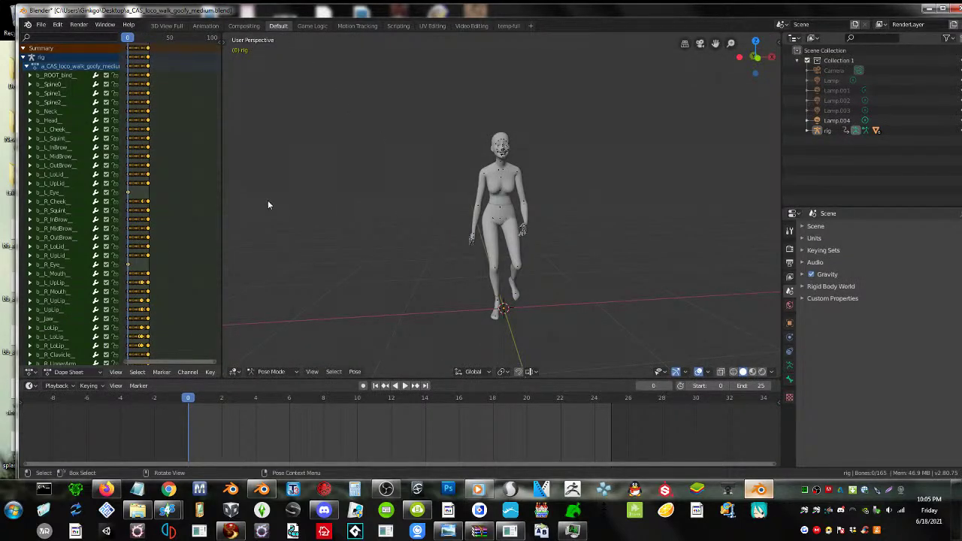
pyautogui.scroll(5, 211, 134)
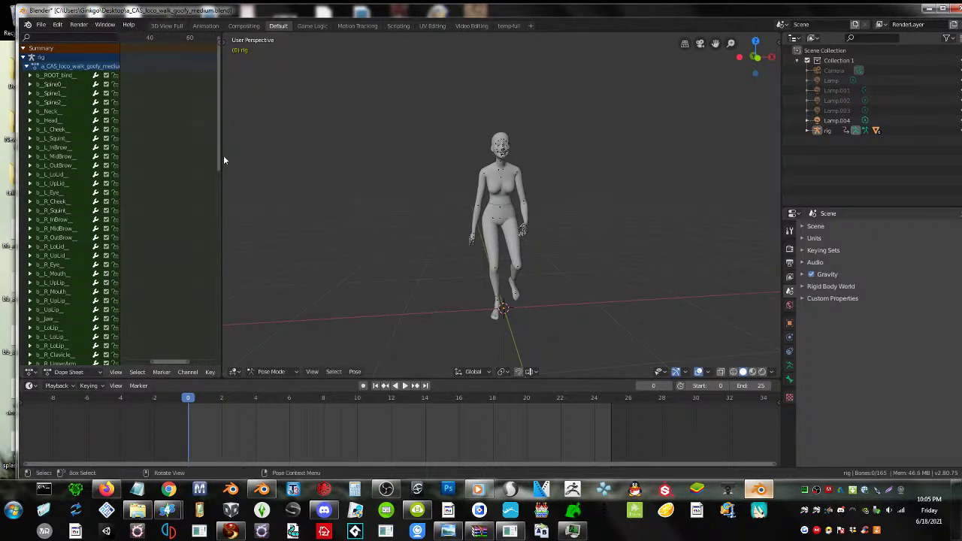
pyautogui.moveTo(168, 363); pyautogui.dragTo(129, 366)
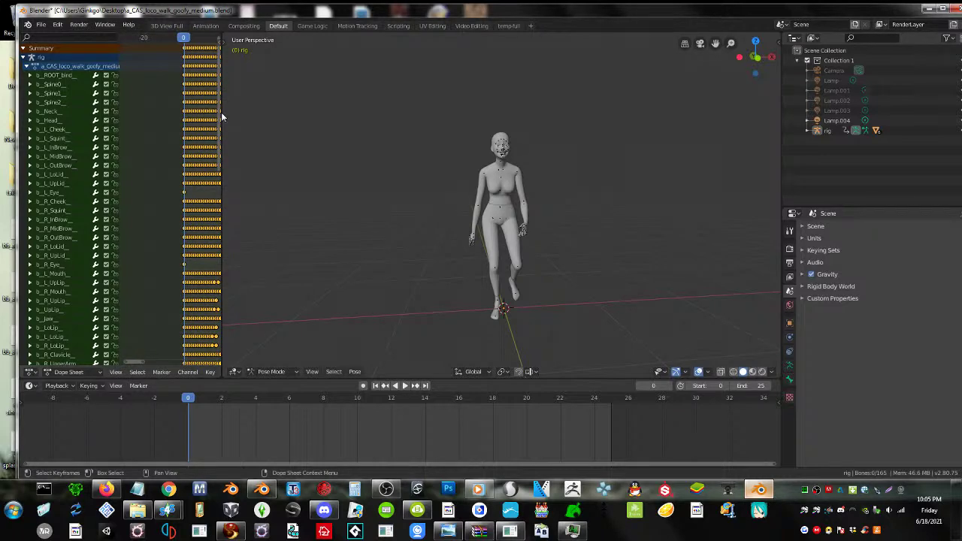
pyautogui.moveTo(224, 113); pyautogui.dragTo(416, 113)
pyautogui.click(117, 503)
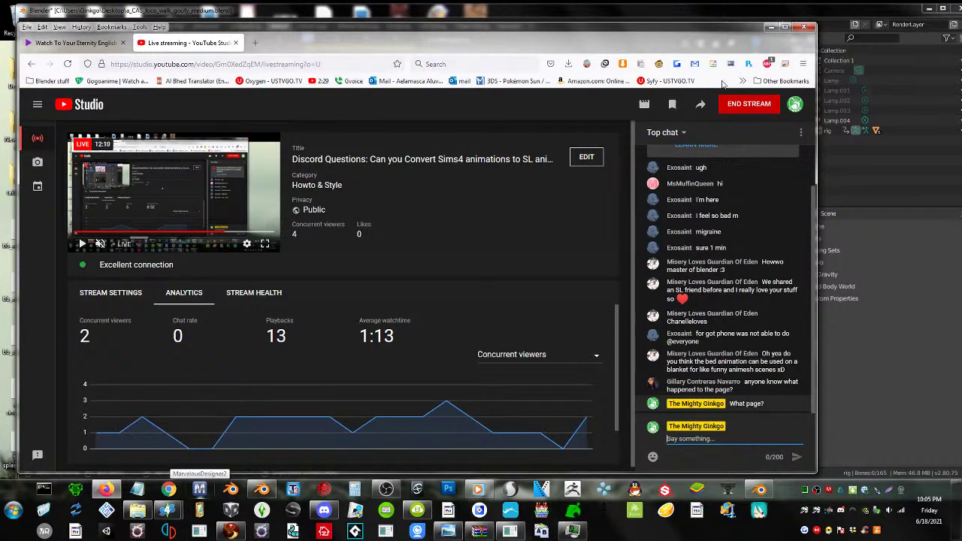
pyautogui.click(770, 27)
pyautogui.scroll(-5, 380, 199)
pyautogui.keyDown('ctrl'); pyautogui.scroll(-3, 327, 210); pyautogui.keyUp('ctrl')
# - Select all keyframes of the walk action and move them forward two frames so they start at frame 2
pyautogui.press('space')
pyautogui.moveTo(237, 38)
pyautogui.mouseDown()
pyautogui.moveTo(301, 37)
pyautogui.moveTo(249, 37)
pyautogui.moveTo(229, 49)
pyautogui.mouseUp()
pyautogui.press('space')
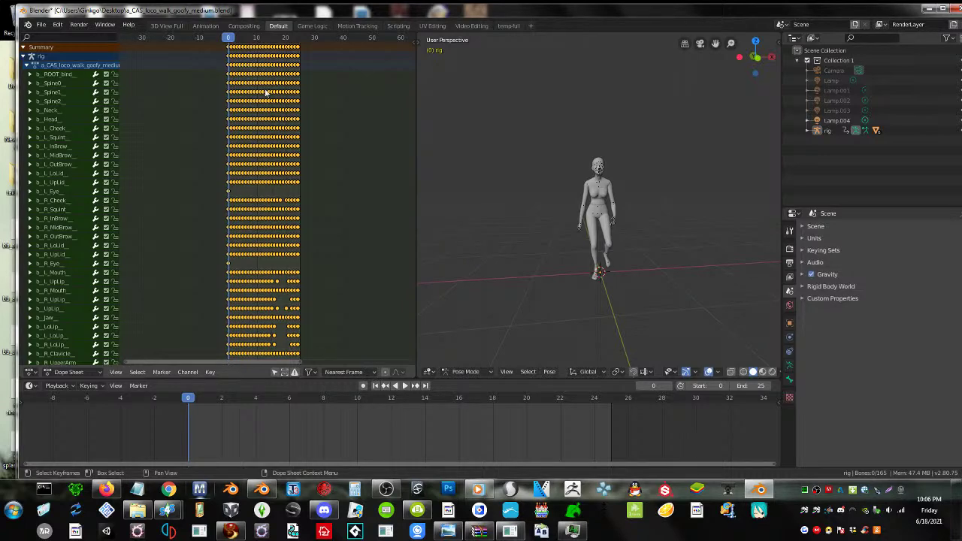
pyautogui.click(201, 153)
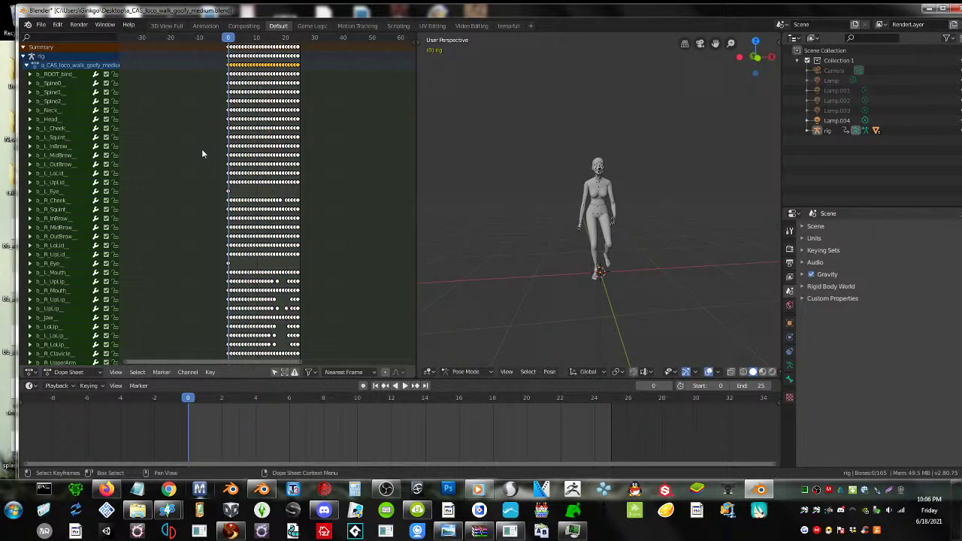
pyautogui.press('a')
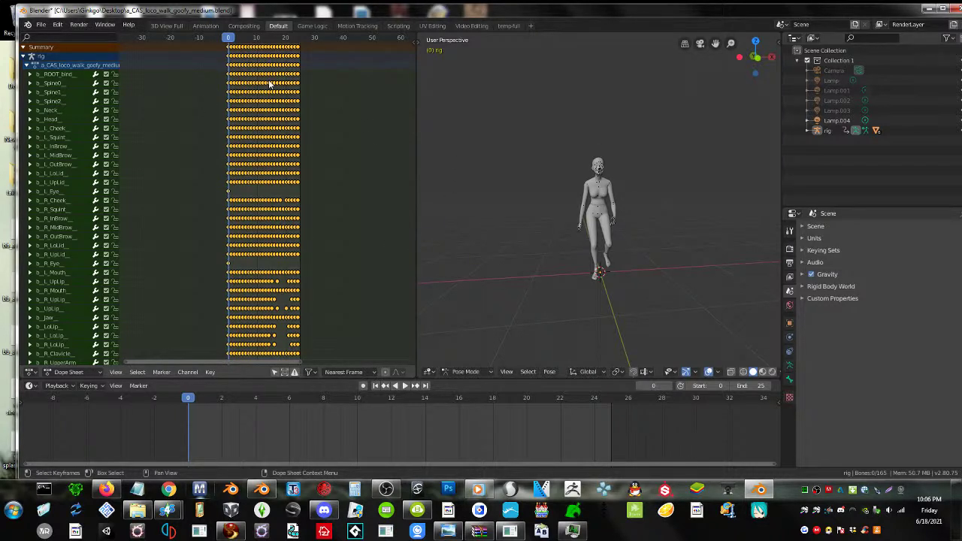
pyautogui.press('g')
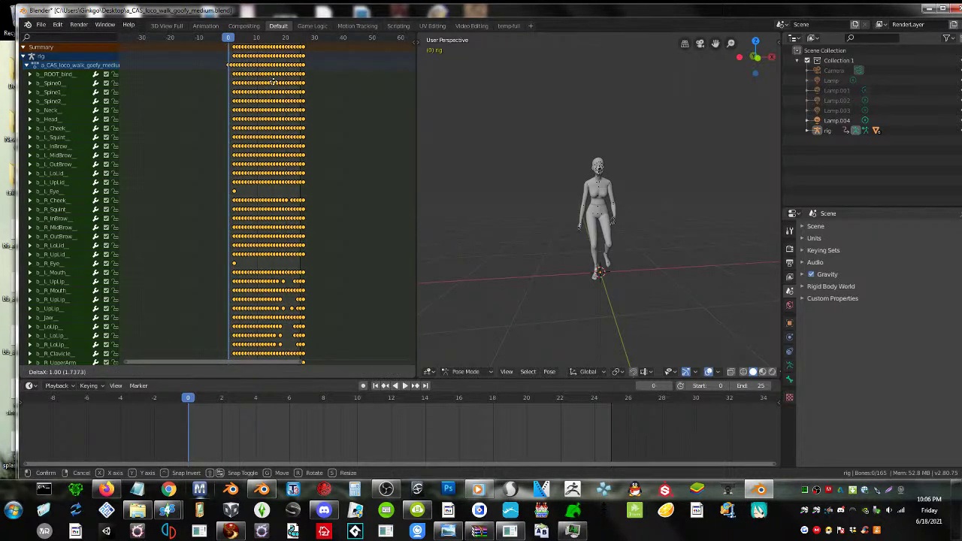
pyautogui.click(275, 85)
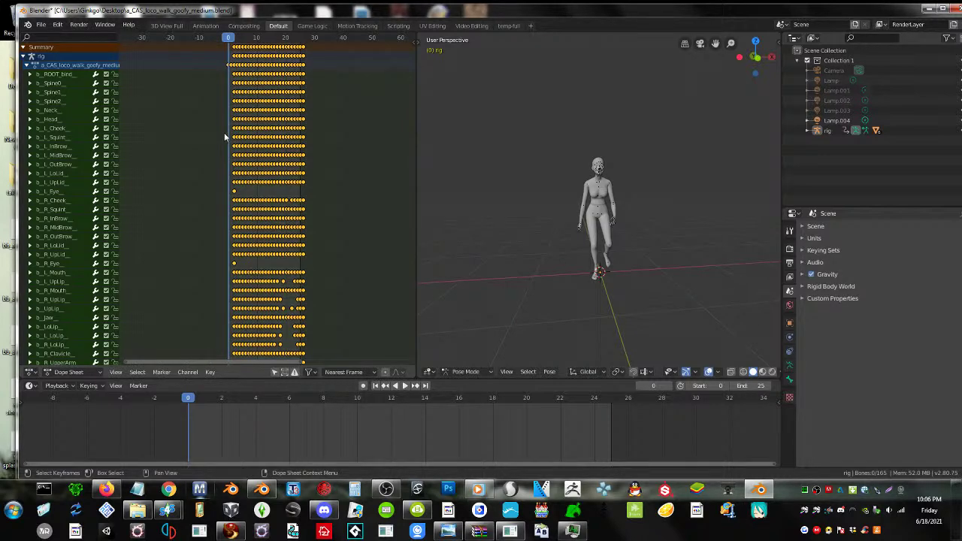
pyautogui.scroll(5, 190, 152)
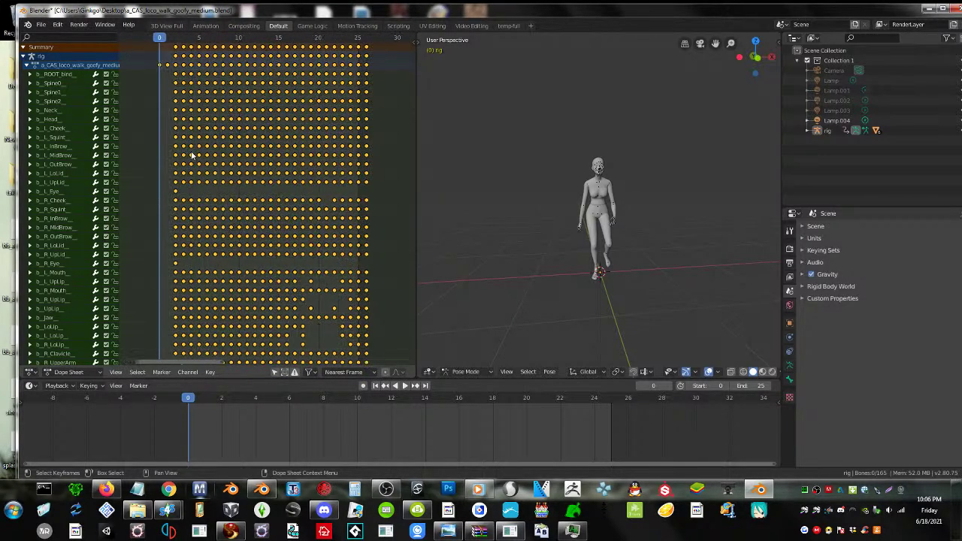
# - Scrub across the shifted start of the animation, return to frame 0, and select all the rig's bones
pyautogui.press('space')
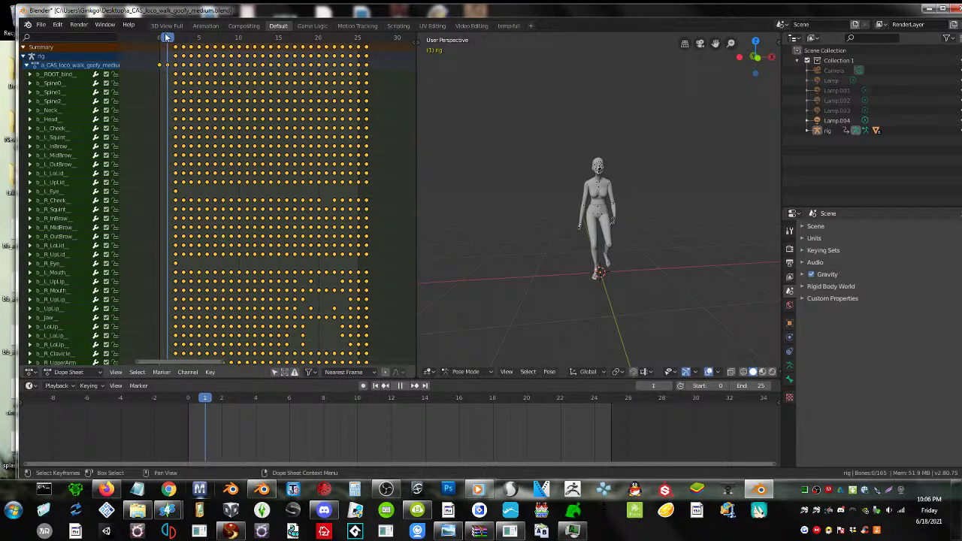
pyautogui.moveTo(162, 37); pyautogui.dragTo(175, 37)
pyautogui.moveTo(201, 47); pyautogui.dragTo(149, 48)
pyautogui.scroll(2, 556, 219)
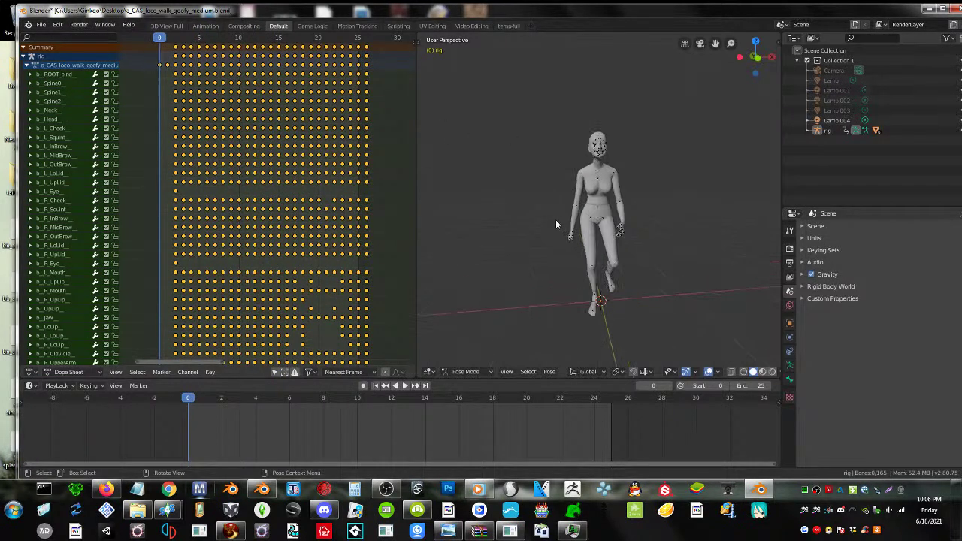
pyautogui.scroll(3, 586, 166)
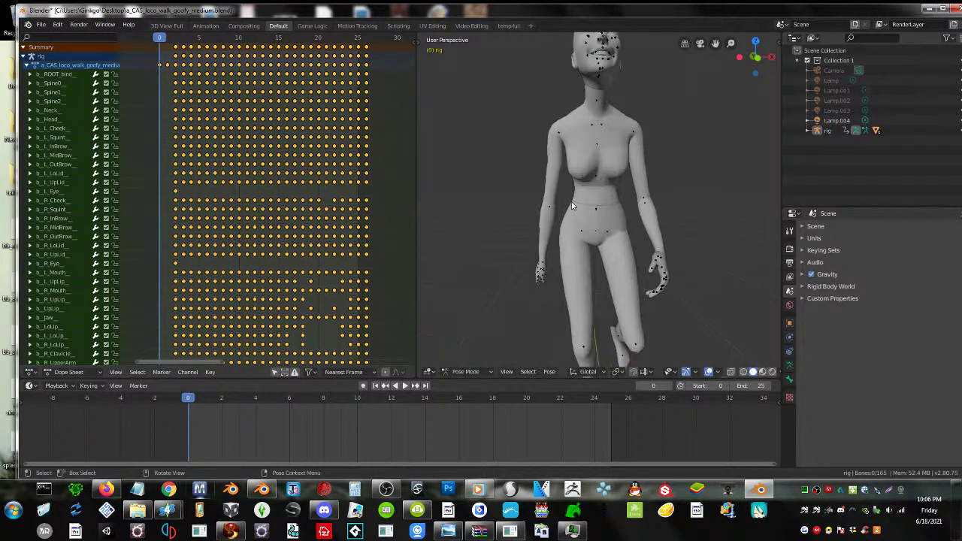
pyautogui.keyDown('shift'); pyautogui.moveTo(586, 165); pyautogui.dragTo(581, 181, button='middle'); pyautogui.keyUp('shift')
pyautogui.click(589, 172)
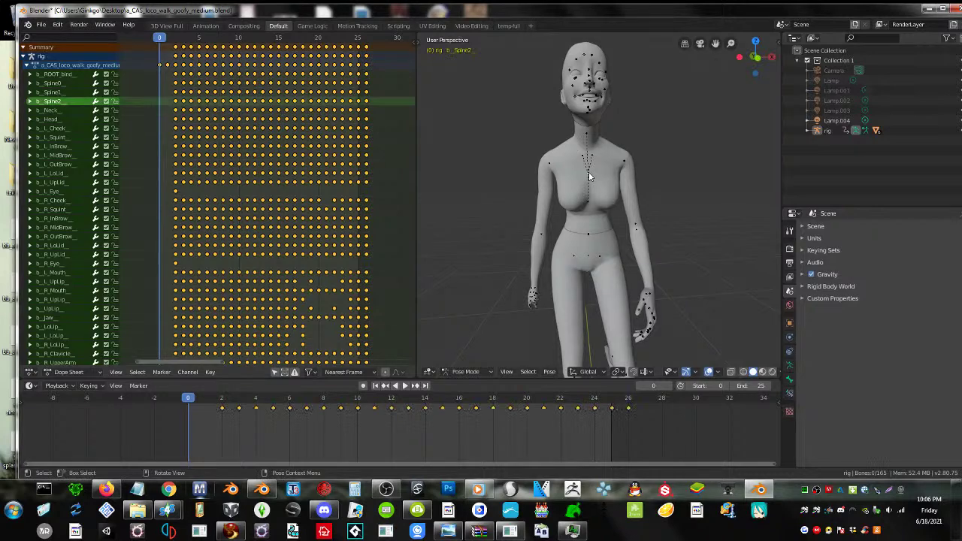
pyautogui.scroll(-3, 603, 189)
pyautogui.scroll(3, 603, 205)
pyautogui.press('a')
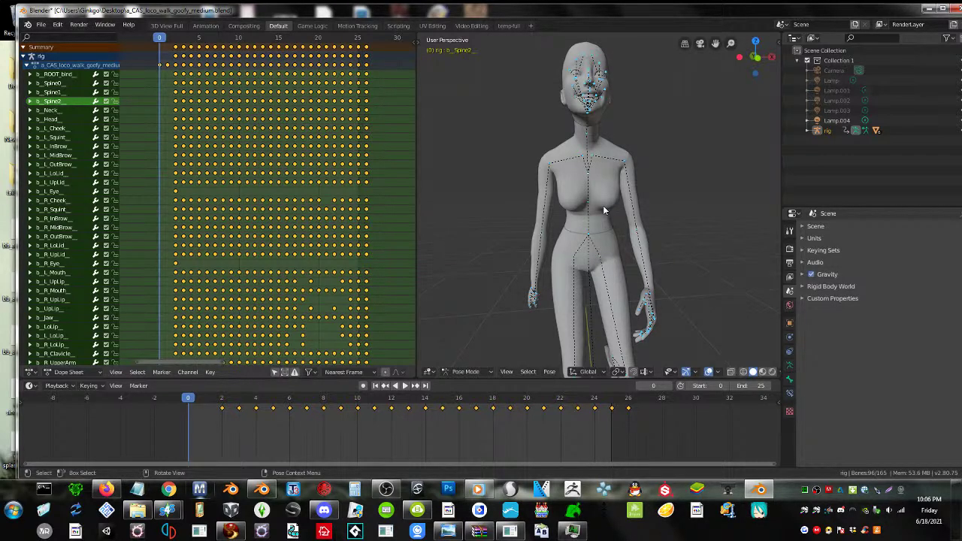
# - Clear the rotation and location of all selected bones at frame 0 to restore the rest pose
pyautogui.press('alt')
pyautogui.keyDown('alt'); pyautogui.middleClick(603, 206); pyautogui.keyUp('alt')
pyautogui.press('alt')
pyautogui.hotkey('alt', 'r')
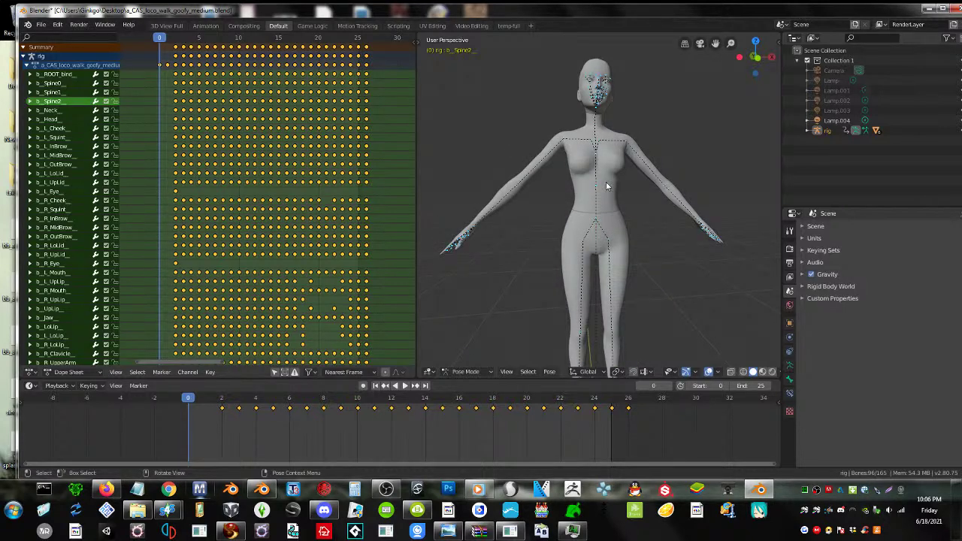
pyautogui.hotkey('alt', 'g')
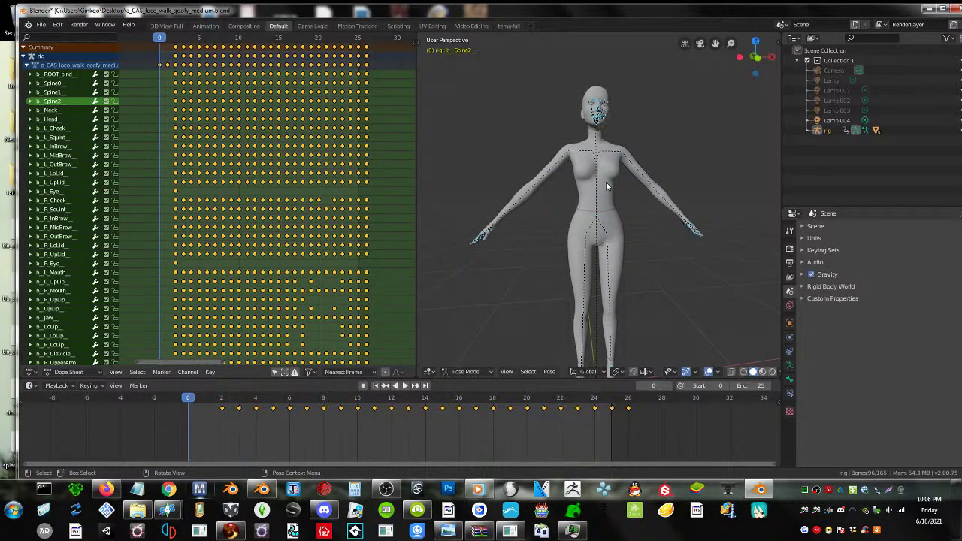
# - Rotate the right upper arm bone up and align it from above so the arm extends horizontally in a T-pose
pyautogui.scroll(-5, 608, 186)
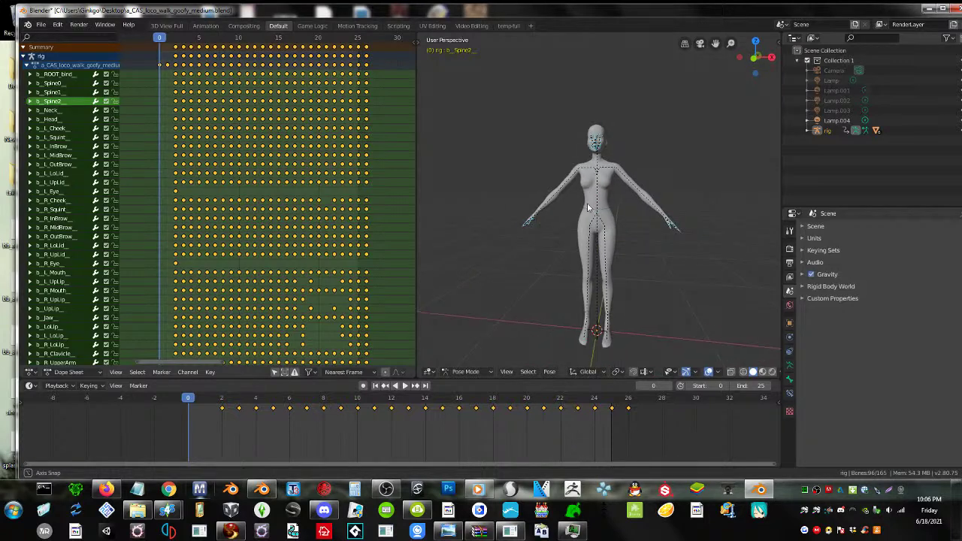
pyautogui.scroll(5, 601, 209)
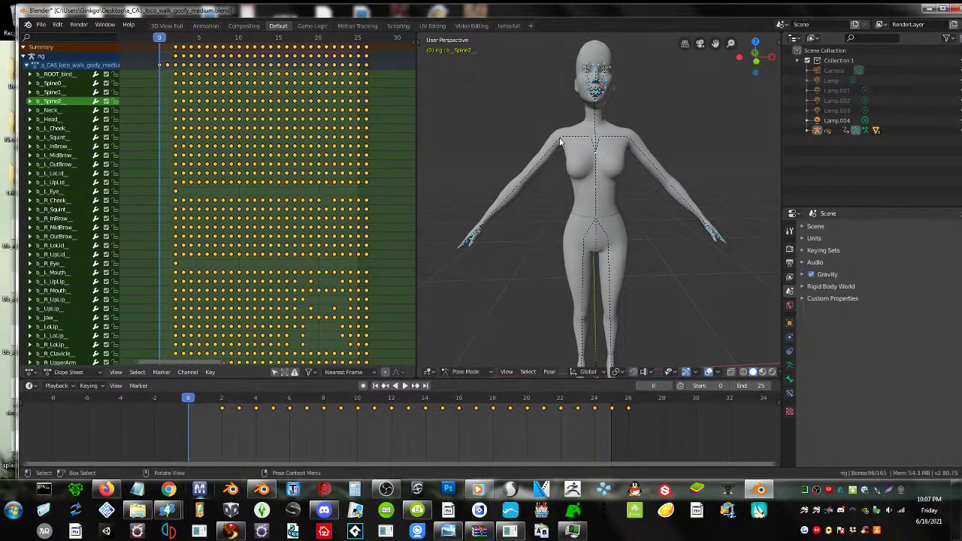
pyautogui.moveTo(563, 155); pyautogui.dragTo(682, 270, button='middle')
pyautogui.scroll(3, 525, 197)
pyautogui.scroll(-2, 526, 194)
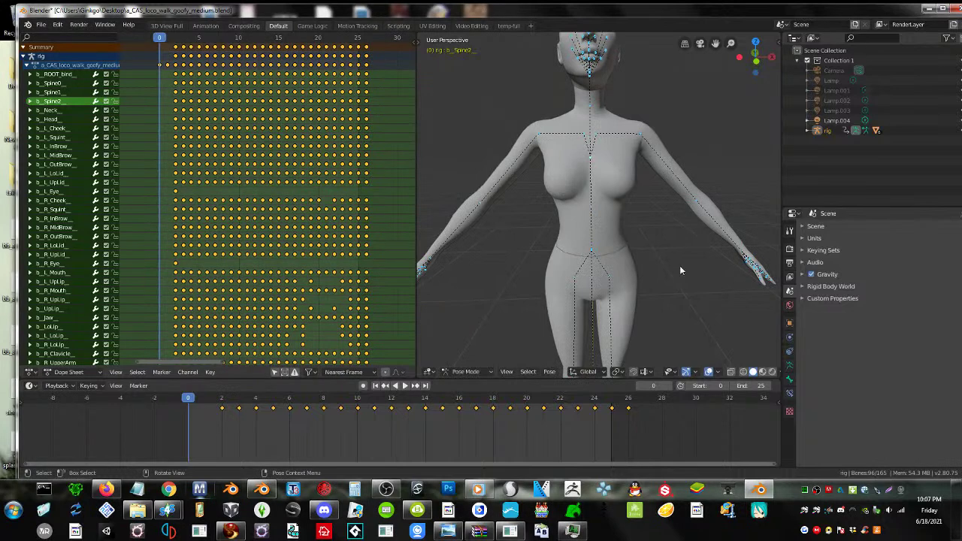
pyautogui.click(539, 135)
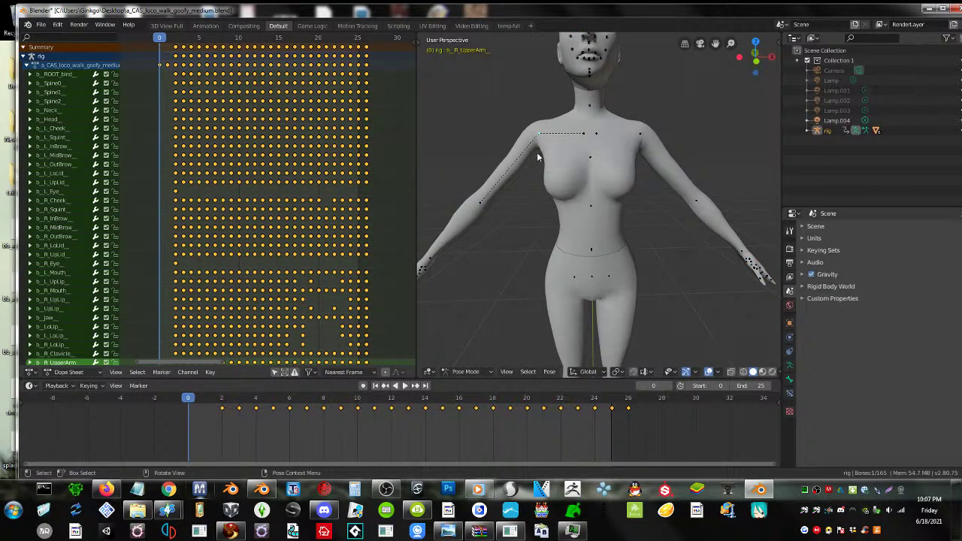
pyautogui.press('r')
pyautogui.click(560, 168)
pyautogui.moveTo(560, 172); pyautogui.dragTo(618, 228, button='middle')
pyautogui.press('r')
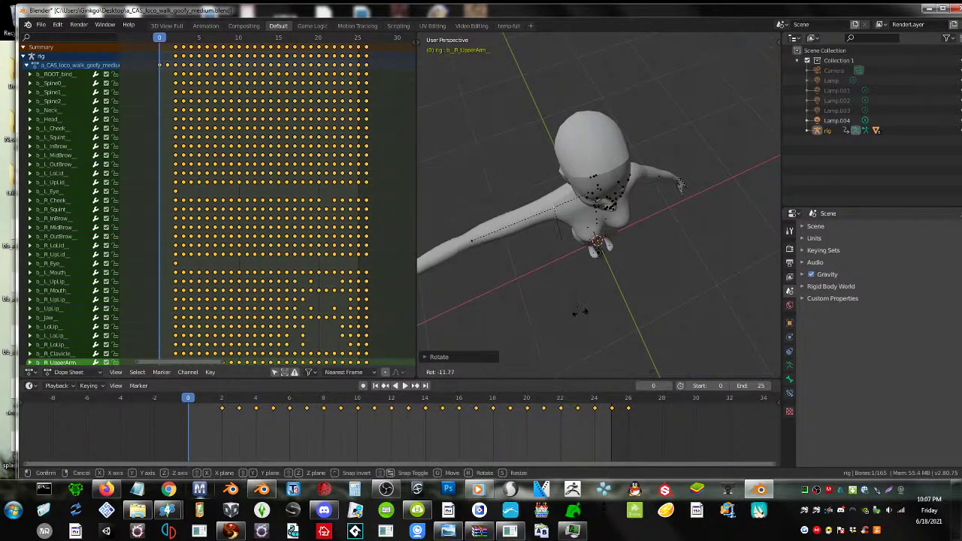
pyautogui.click(623, 278)
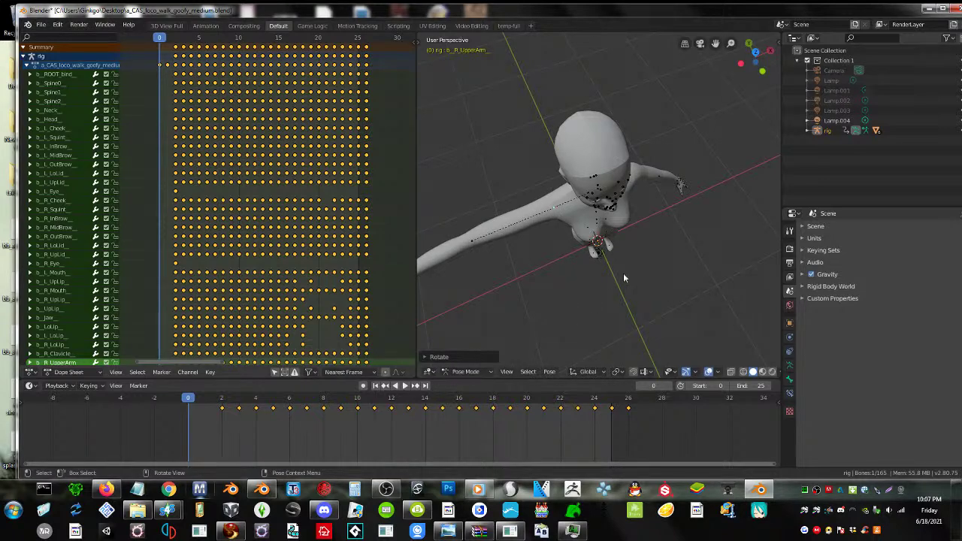
pyautogui.moveTo(623, 279); pyautogui.dragTo(585, 223, button='middle')
pyautogui.press('r')
pyautogui.click(724, 164)
# - Rotate the left upper arm bone up to horizontal and adjust its direction to match the right arm
pyautogui.rightClick(630, 160)
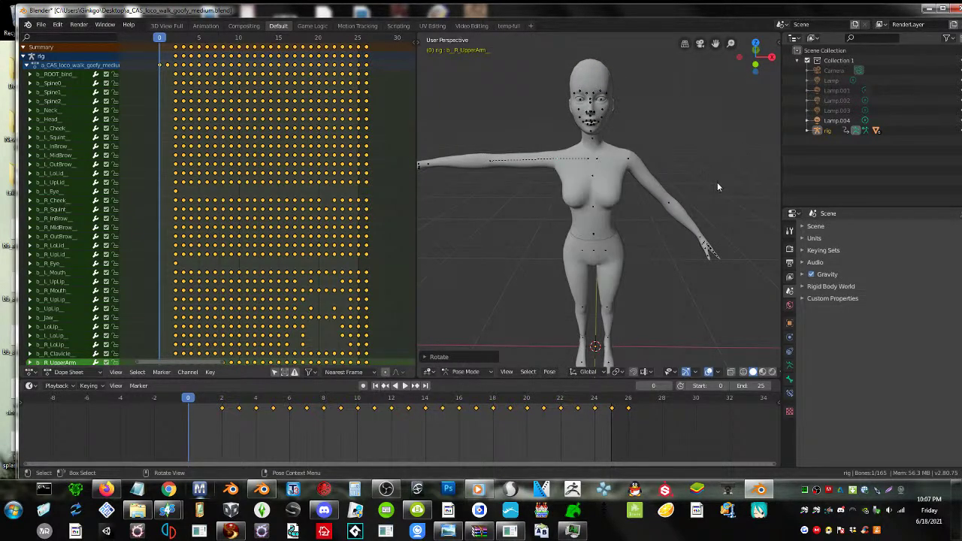
pyautogui.click(628, 158)
pyautogui.press('r')
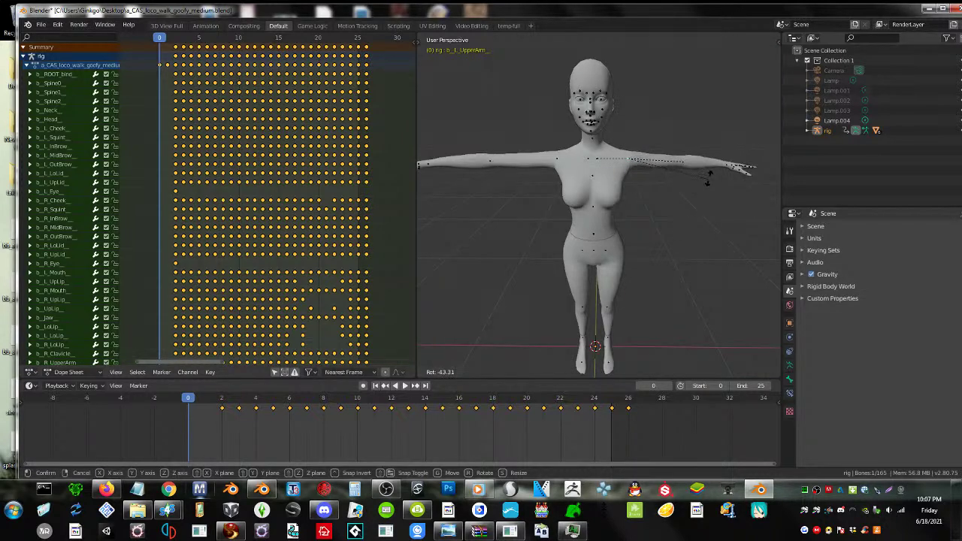
pyautogui.click(709, 167)
pyautogui.moveTo(709, 167); pyautogui.dragTo(579, 163, button='middle')
pyautogui.press('r')
pyautogui.click(717, 254)
pyautogui.scroll(-3, 579, 162)
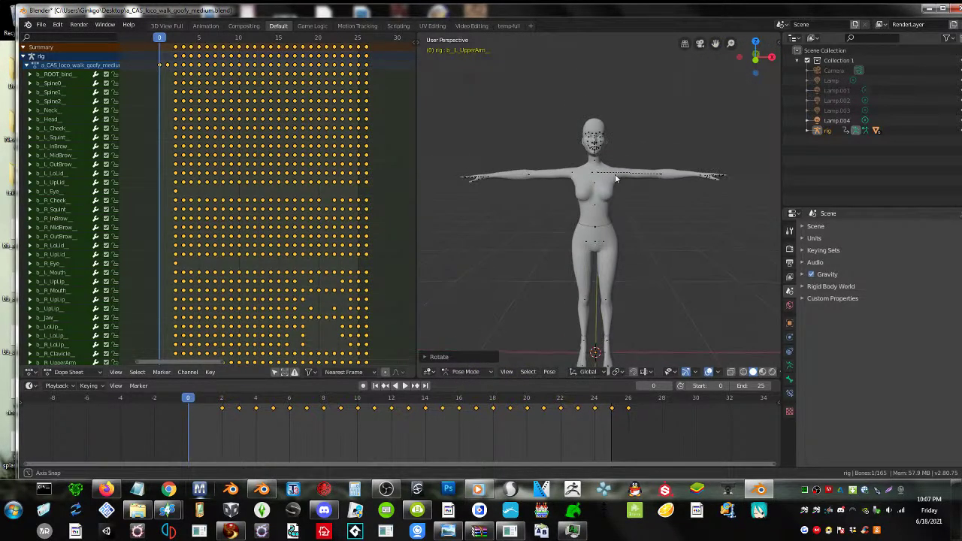
# - Select all bones and insert a LocRotScale keyframe for the T-pose at frame 0
pyautogui.scroll(-1, 614, 174)
pyautogui.scroll(2, 618, 209)
pyautogui.scroll(-1, 679, 200)
pyautogui.scroll(2, 645, 206)
pyautogui.press('a')
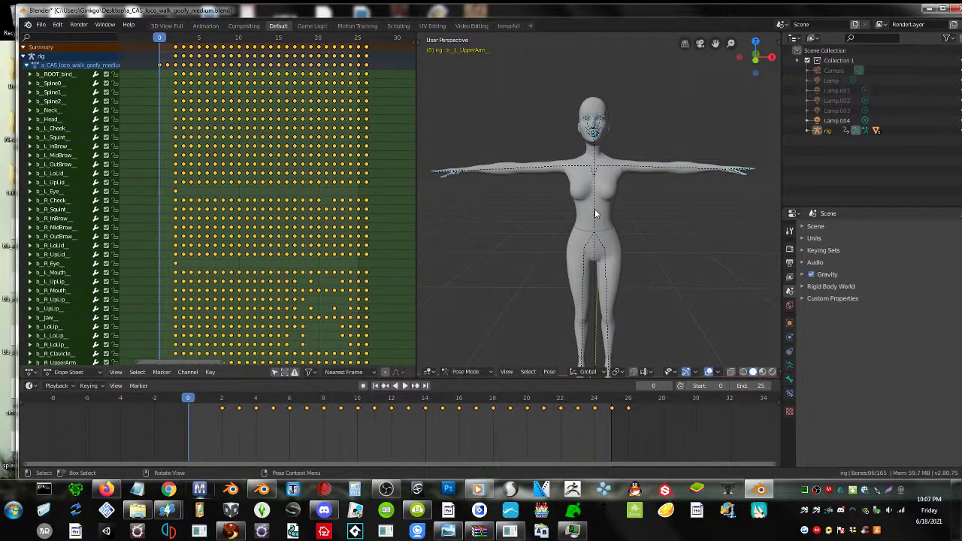
pyautogui.press('i')
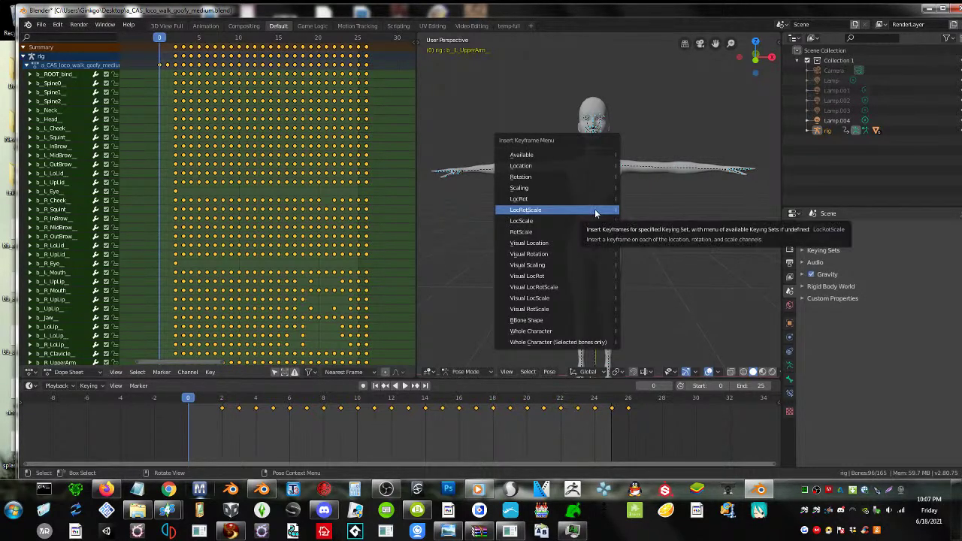
pyautogui.click(556, 212)
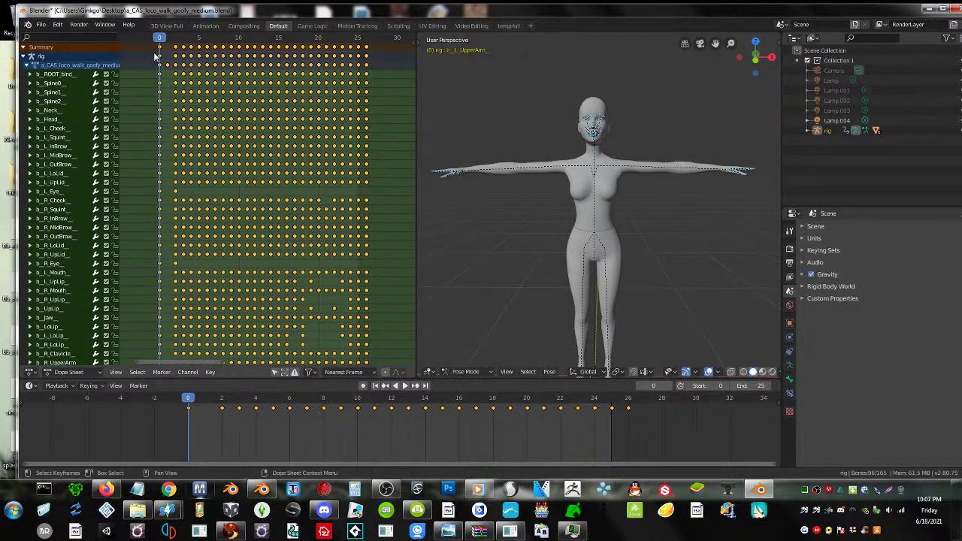
# - Scrub between the T-pose at frame 0 and the walk's first frames, and return to frame 0
pyautogui.press('space')
pyautogui.moveTo(161, 43); pyautogui.dragTo(173, 65)
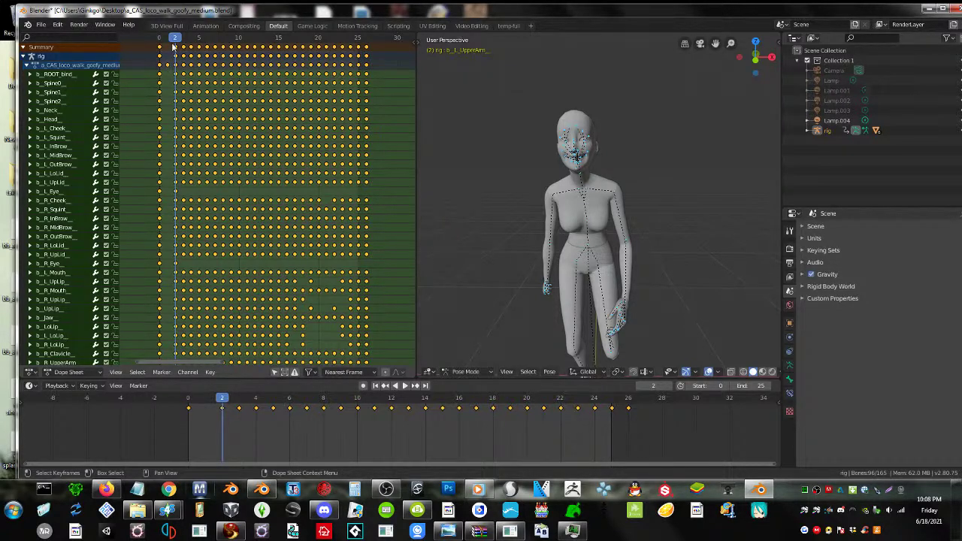
pyautogui.press('space')
pyautogui.moveTo(177, 41); pyautogui.dragTo(160, 39)
pyautogui.press('space')
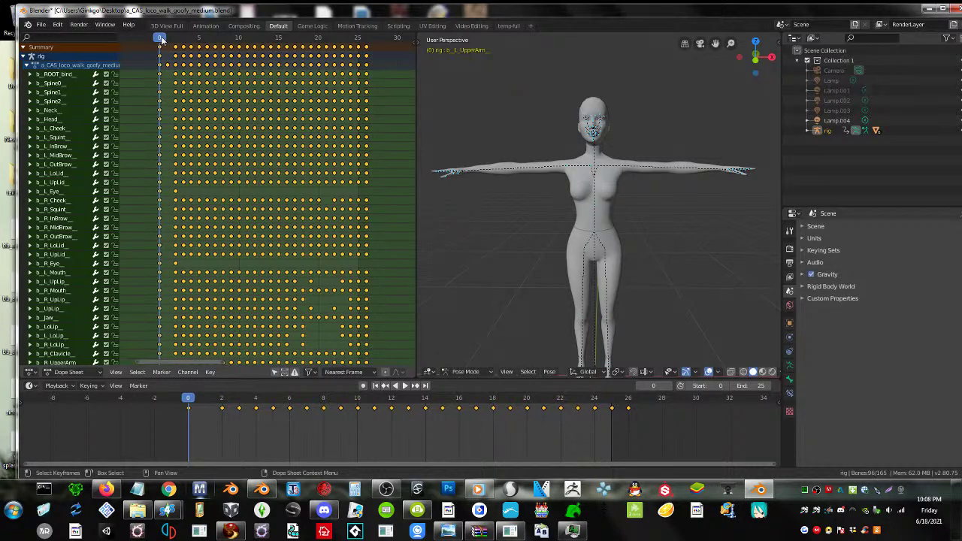
pyautogui.press('space')
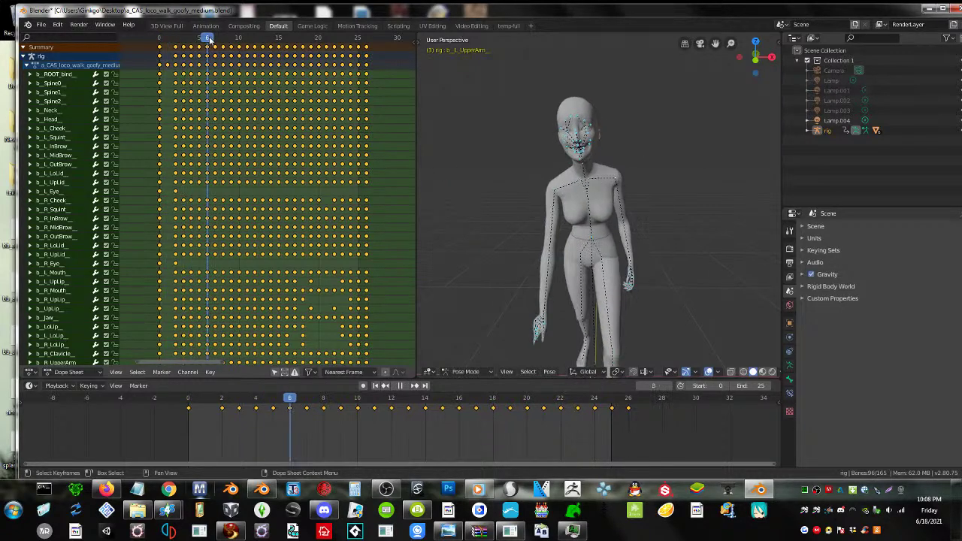
pyautogui.press('space')
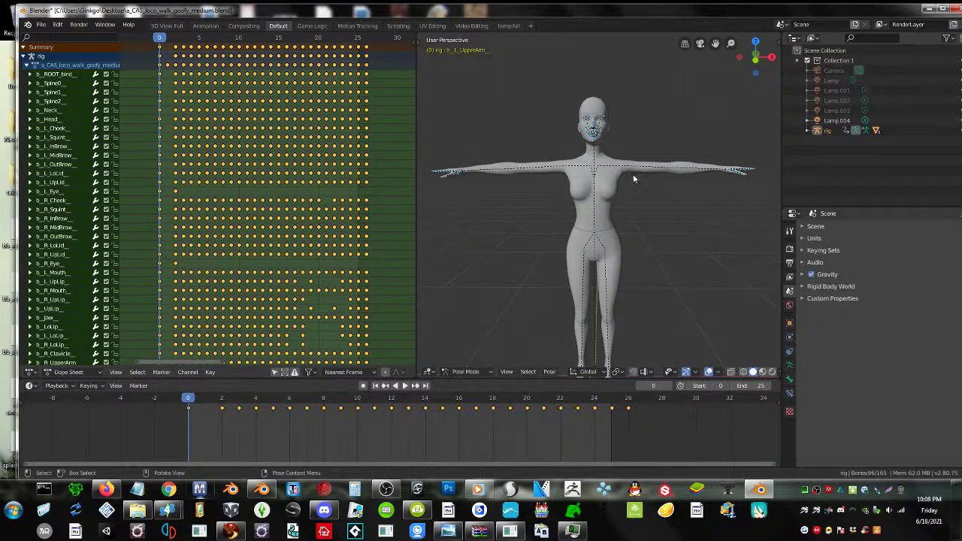
# - Open the Bento Buddy Animation tools and expand Reference Pose Features
pyautogui.press('n')
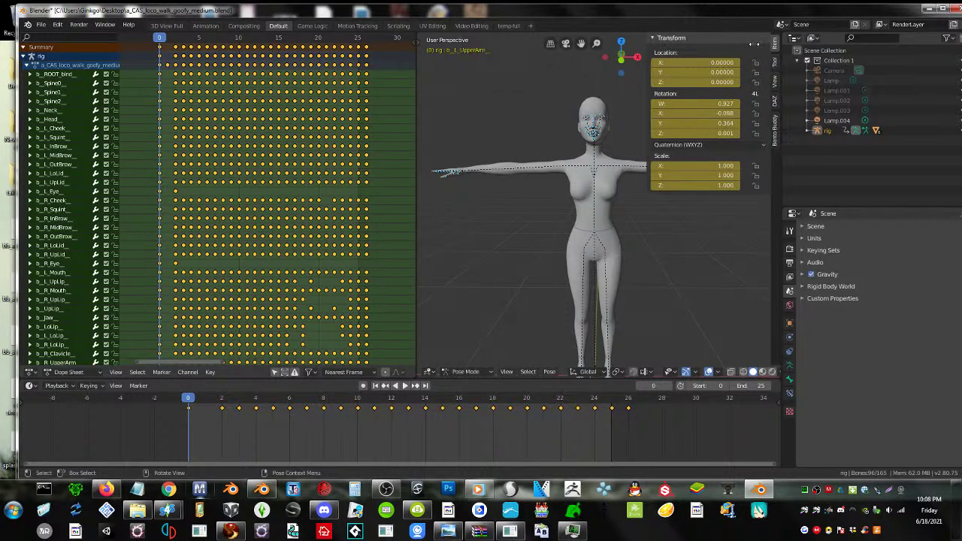
pyautogui.press('n')
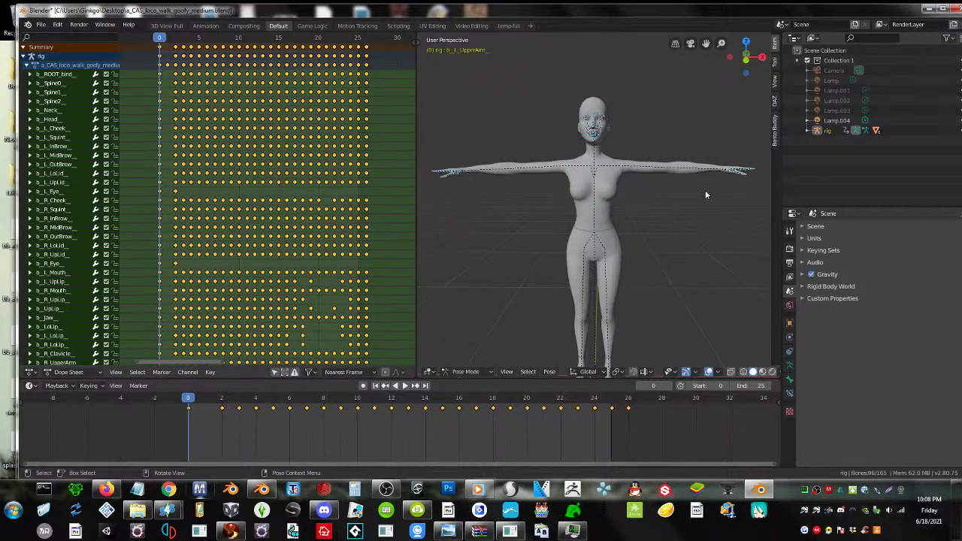
pyautogui.moveTo(596, 205); pyautogui.dragTo(582, 175, button='middle')
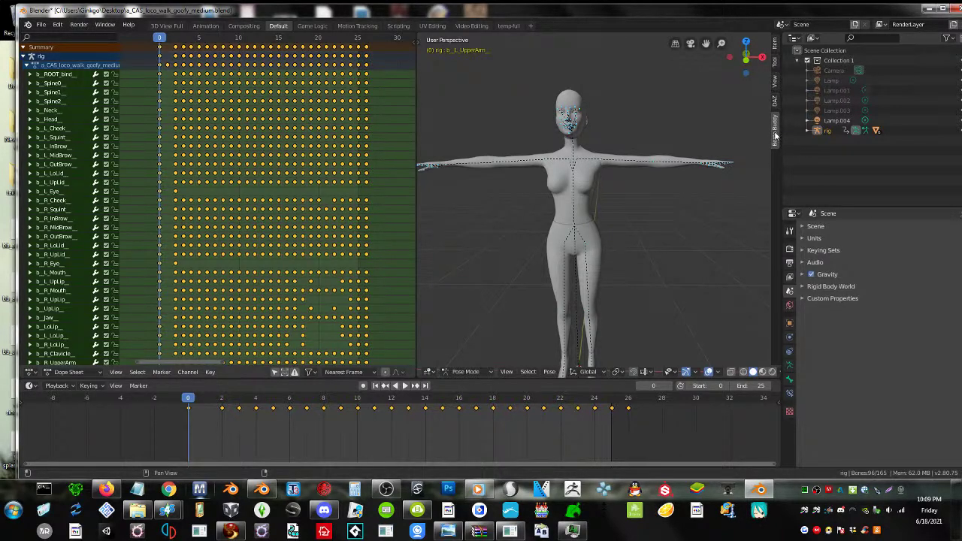
pyautogui.moveTo(770, 173); pyautogui.dragTo(650, 177)
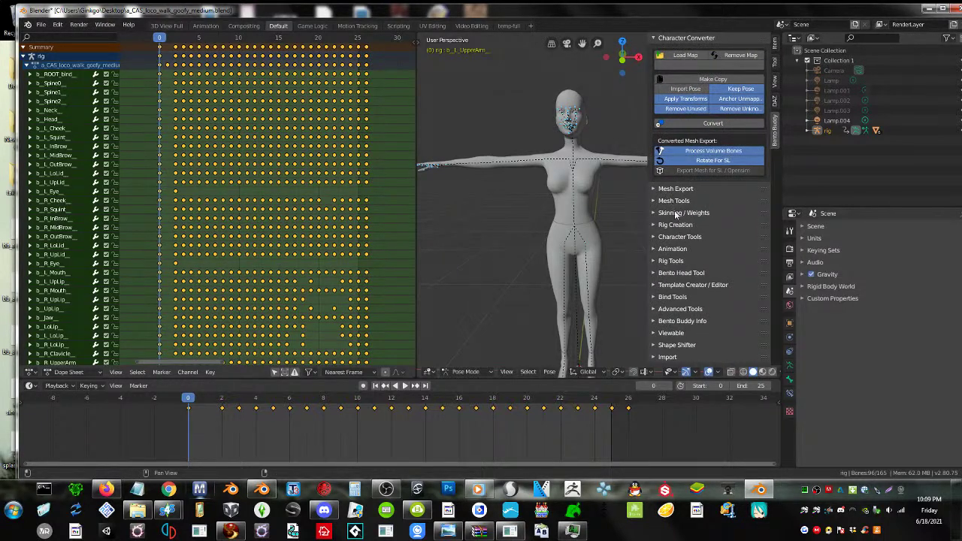
pyautogui.keyDown('shift'); pyautogui.moveTo(594, 209); pyautogui.dragTo(562, 170, button='middle'); pyautogui.keyUp('shift')
pyautogui.scroll(2, 566, 200)
pyautogui.click(672, 249)
pyautogui.scroll(-4, 672, 249)
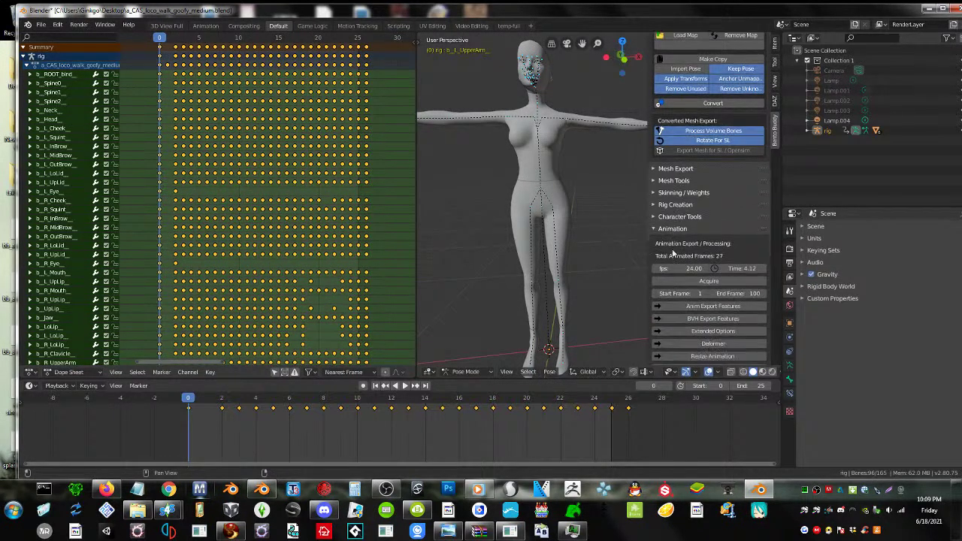
pyautogui.scroll(3, 672, 249)
pyautogui.scroll(-4, 677, 252)
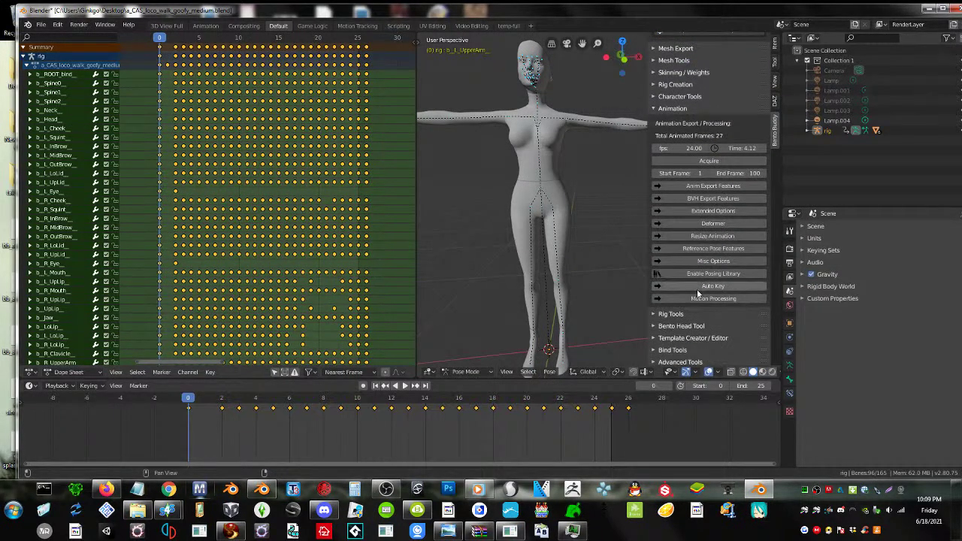
pyautogui.click(711, 248)
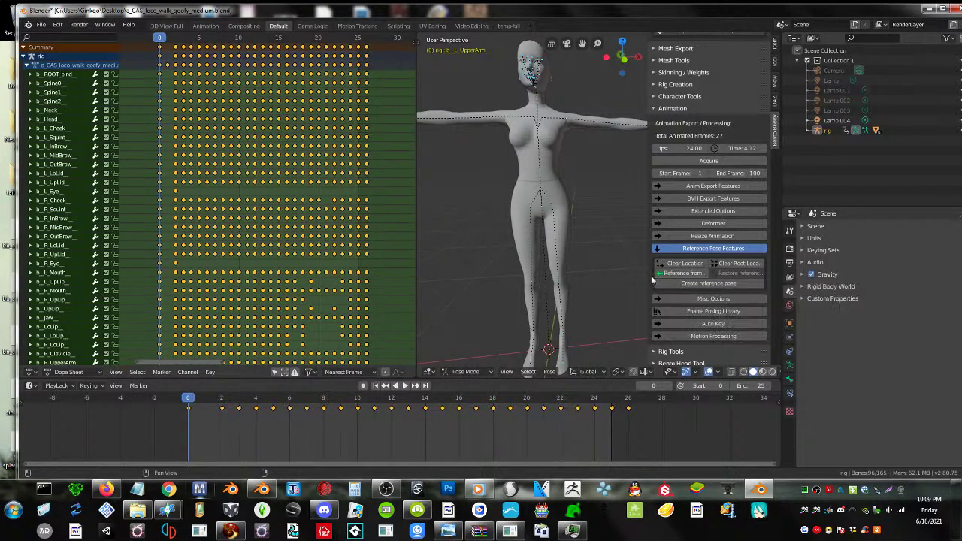
# - Widen the Bento Buddy tool area, enable Reference from pose, and create the reference pose
pyautogui.moveTo(649, 280); pyautogui.dragTo(572, 280)
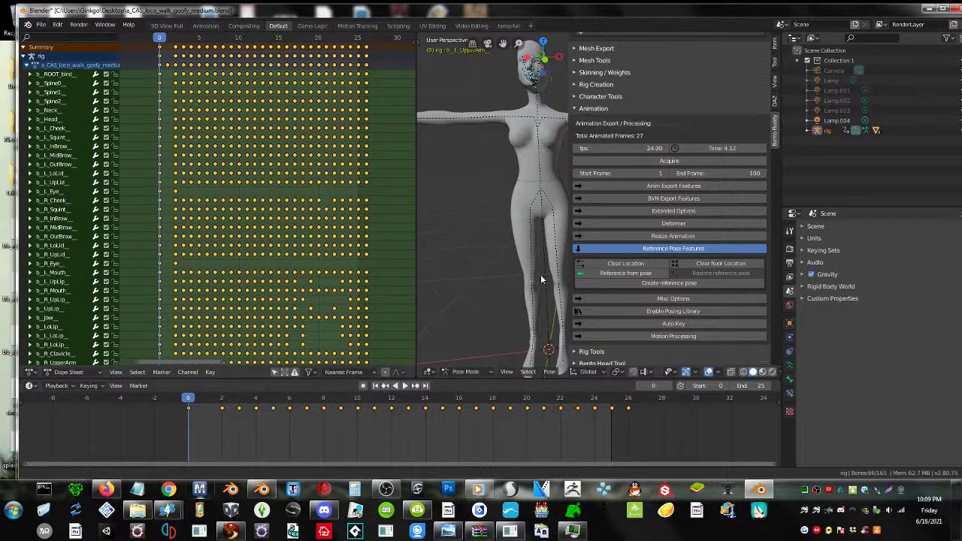
pyautogui.moveTo(547, 278); pyautogui.dragTo(517, 275, button='middle')
pyautogui.click(599, 272)
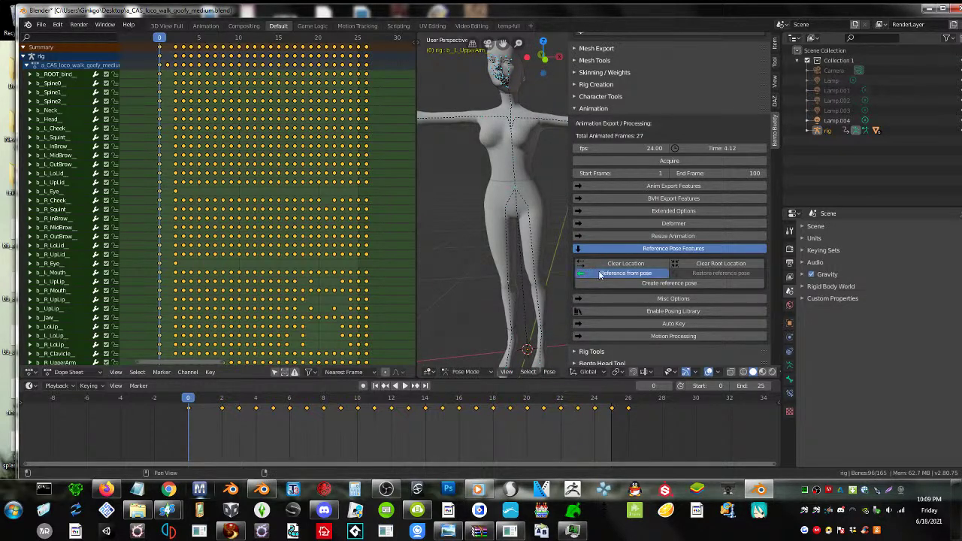
pyautogui.click(636, 285)
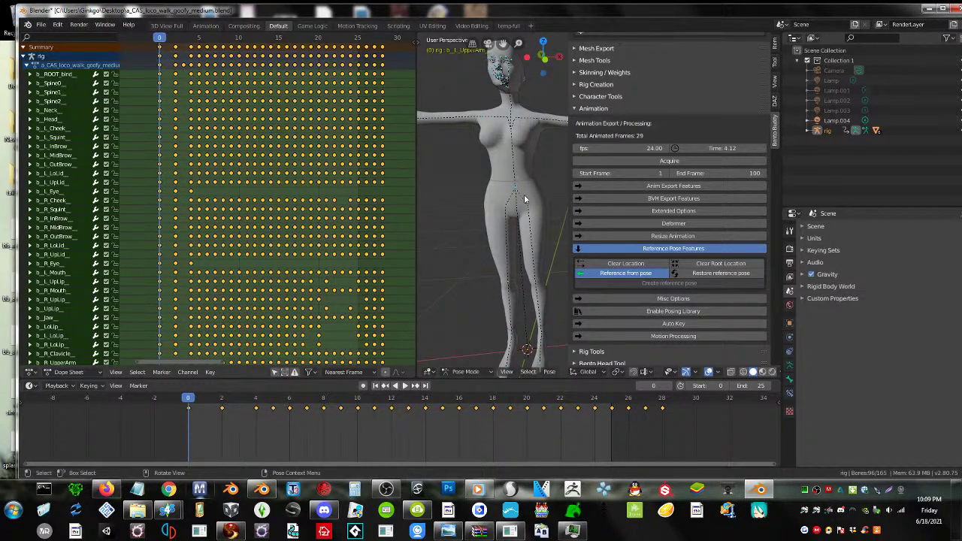
# - Scrub through the animation to check the walk after the reference pose and return to frame 0
pyautogui.scroll(-3, 515, 201)
pyautogui.moveTo(516, 201); pyautogui.dragTo(545, 203, button='middle')
pyautogui.press('space')
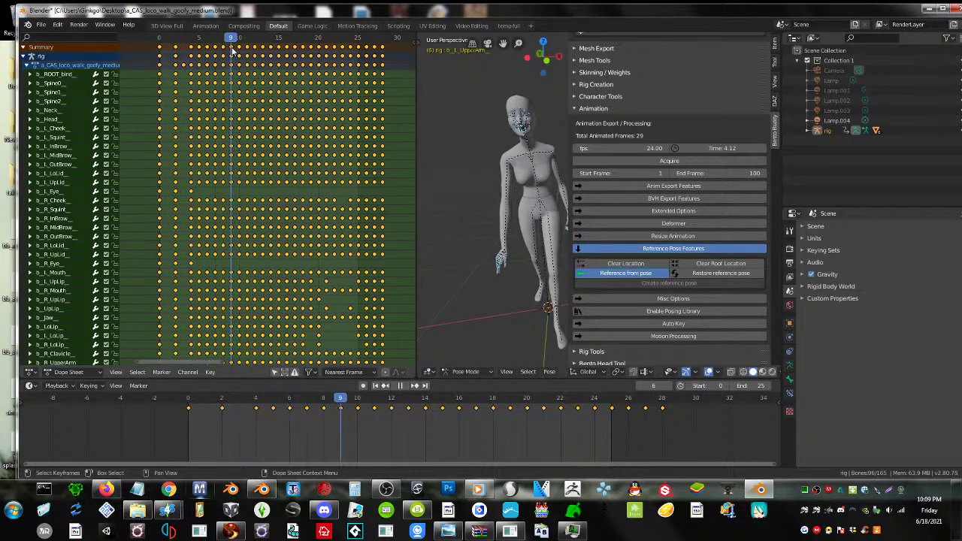
pyautogui.press('space')
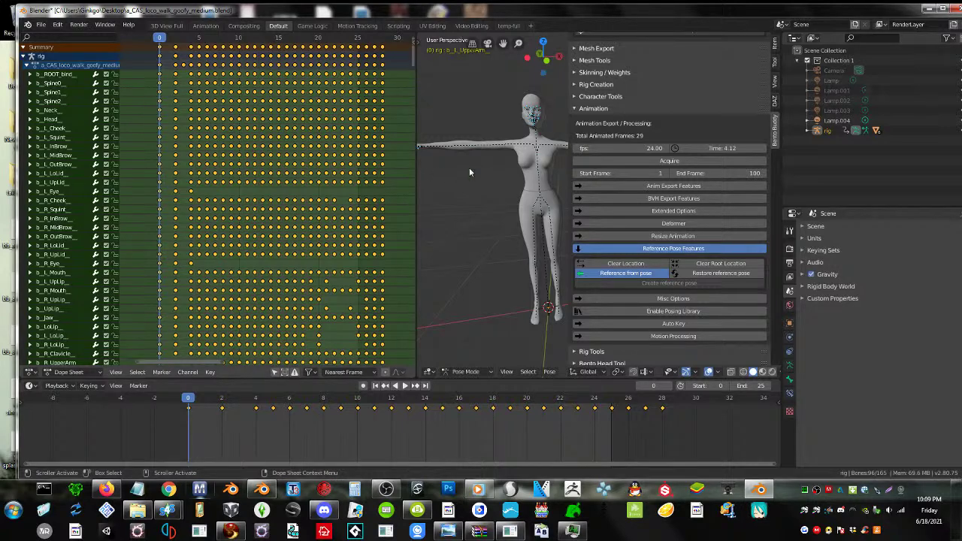
# - Collapse the Animation tools and expand Retarget Motion under Character Tools
pyautogui.keyDown('shift'); pyautogui.moveTo(536, 184); pyautogui.dragTo(499, 215, button='middle'); pyautogui.keyUp('shift')
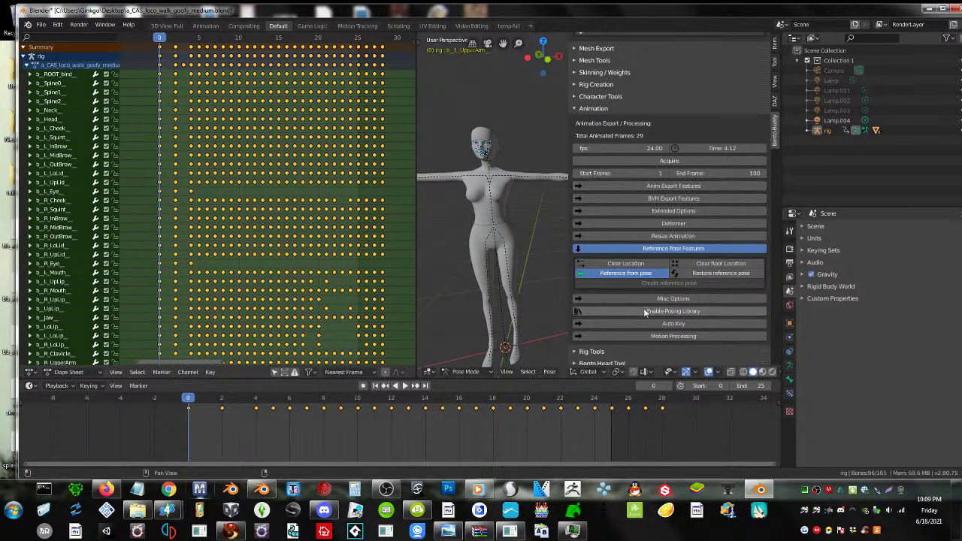
pyautogui.click(595, 109)
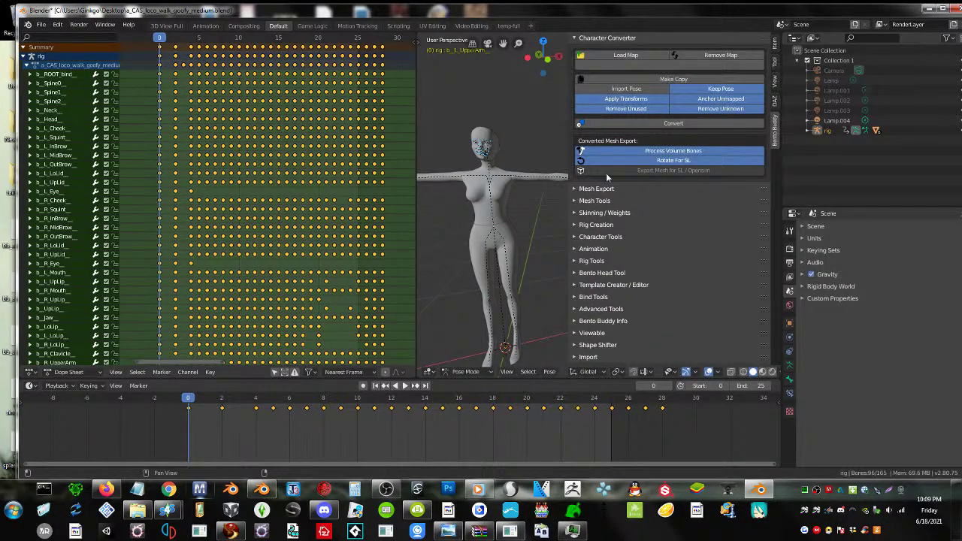
pyautogui.click(595, 239)
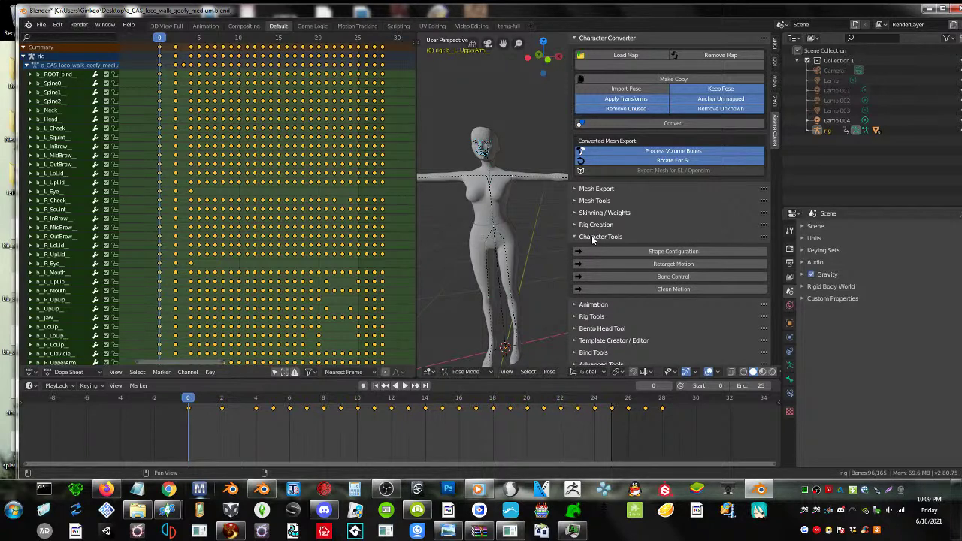
pyautogui.click(614, 265)
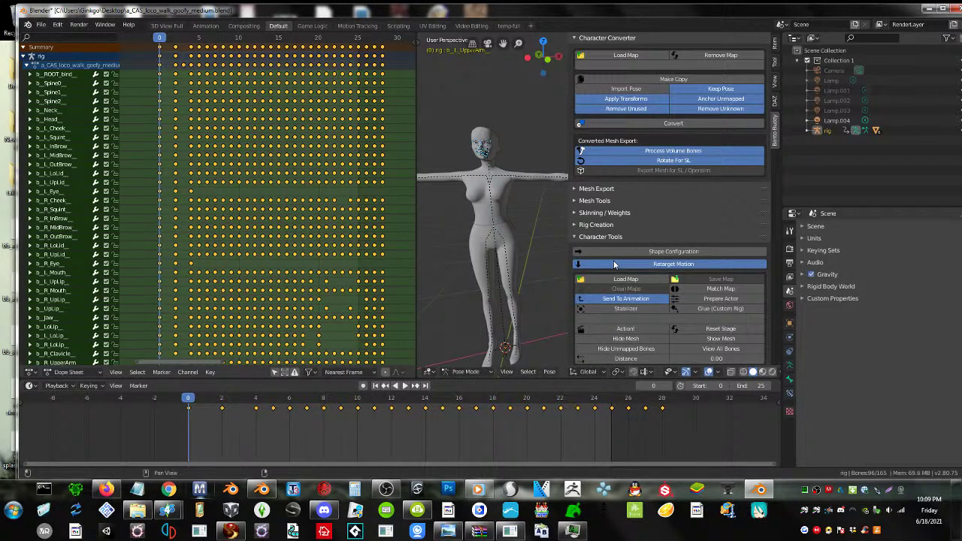
# - Clear the full bone selection and select only the b__Spine0__ bone at the rig's waist
pyautogui.moveTo(455, 221); pyautogui.dragTo(568, 215, button='middle')
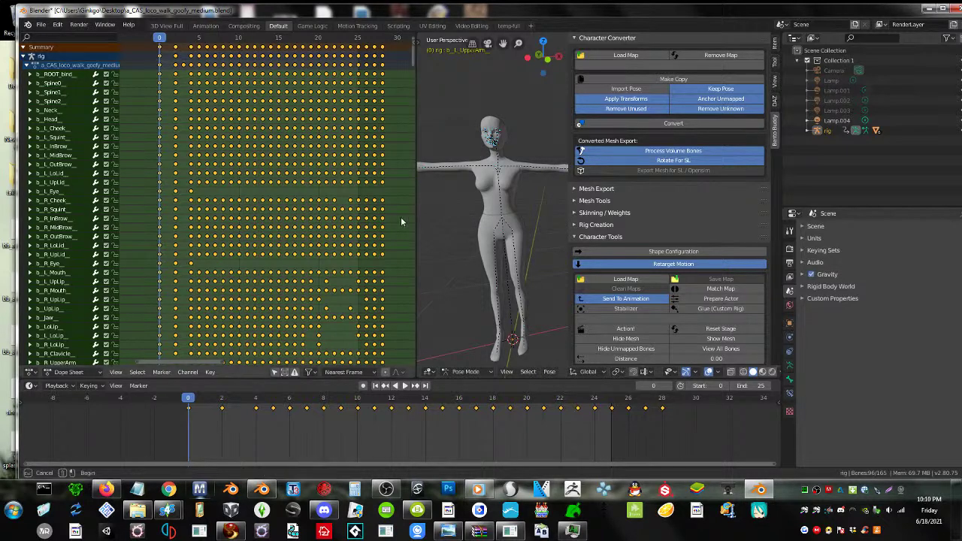
pyautogui.click(475, 213)
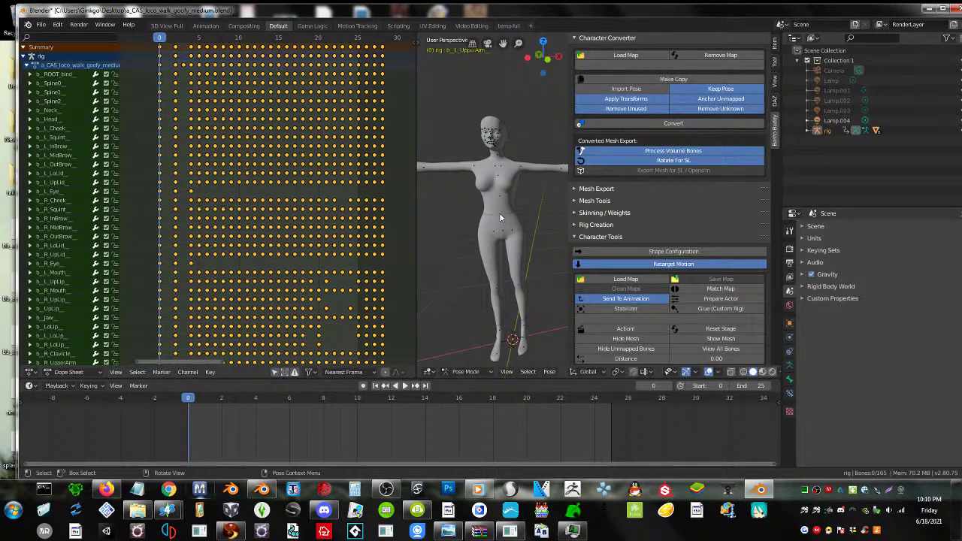
pyautogui.click(501, 220)
pyautogui.click(501, 216)
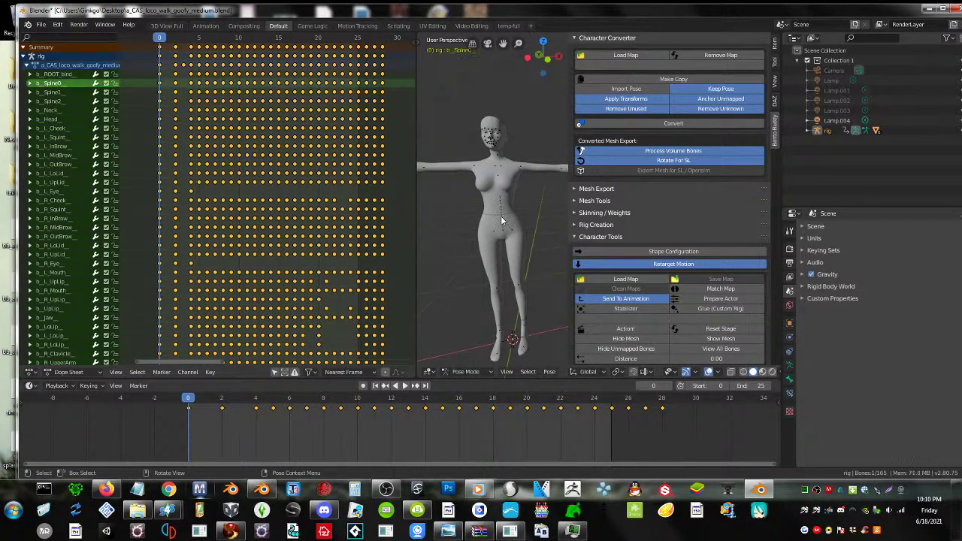
# - Load the Sims 4.bbm map onto the rig and run the retarget Action
pyautogui.click(627, 280)
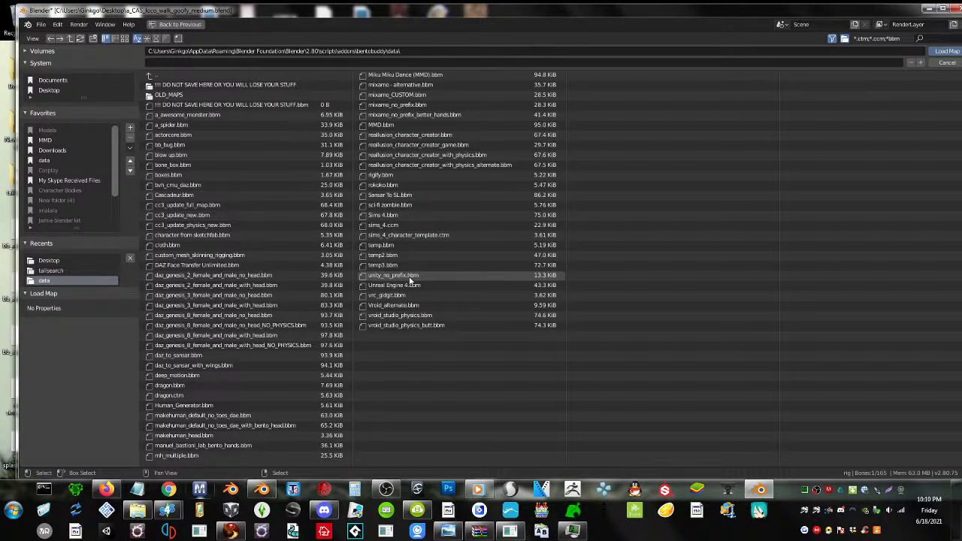
pyautogui.click(414, 215)
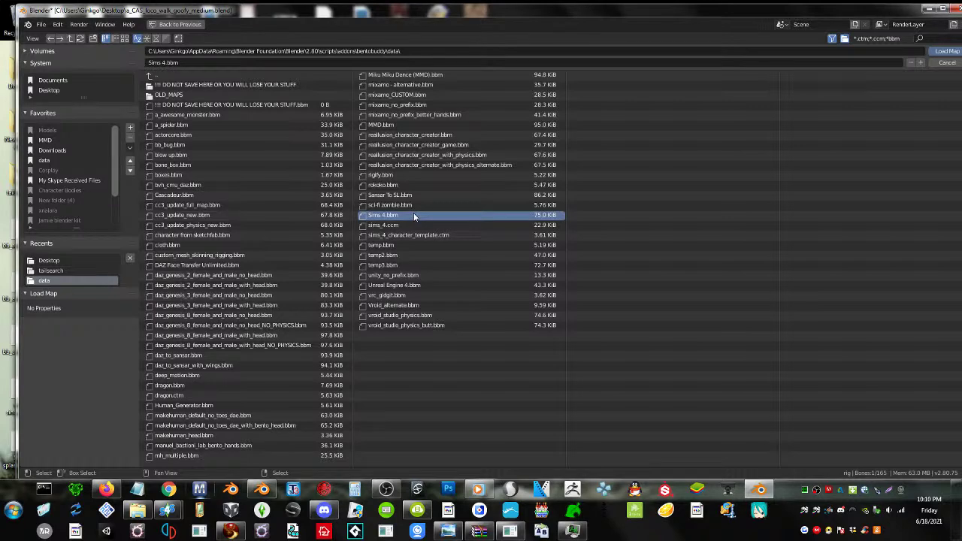
pyautogui.click(948, 51)
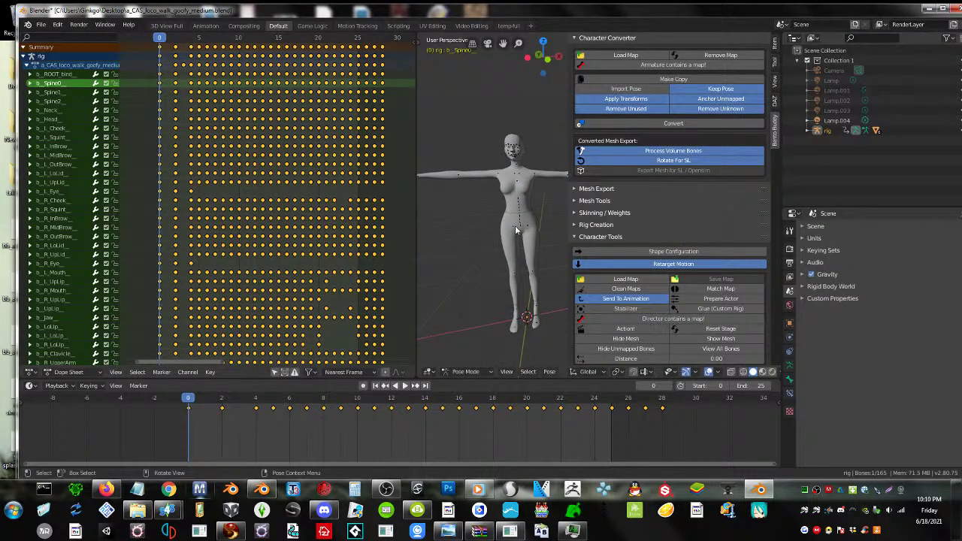
pyautogui.scroll(2, 534, 249)
pyautogui.click(626, 329)
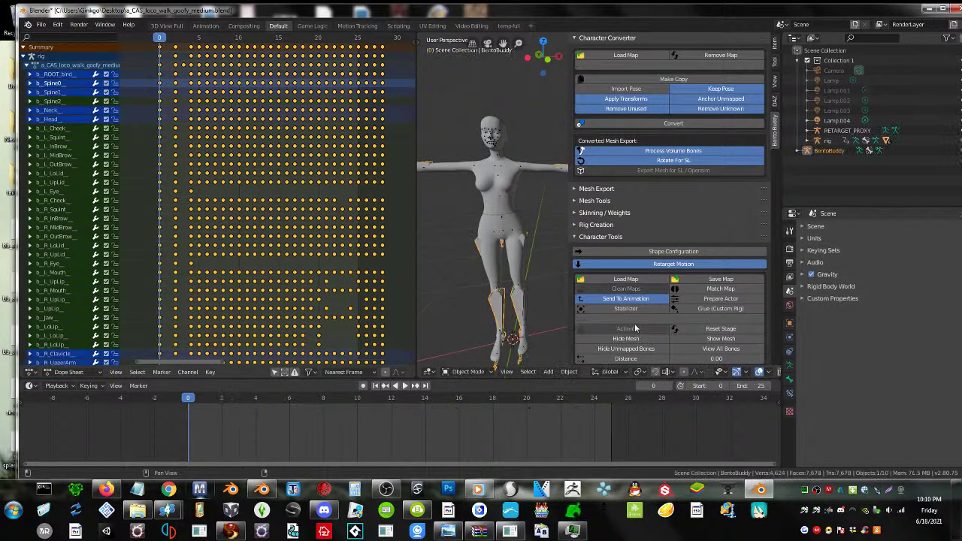
# - Rerun the retarget Action with Distance at 0.66 and play the animation to check the Bento Buddy skeleton
pyautogui.moveTo(492, 282); pyautogui.dragTo(547, 256, button='middle')
pyautogui.scroll(-2, 651, 299)
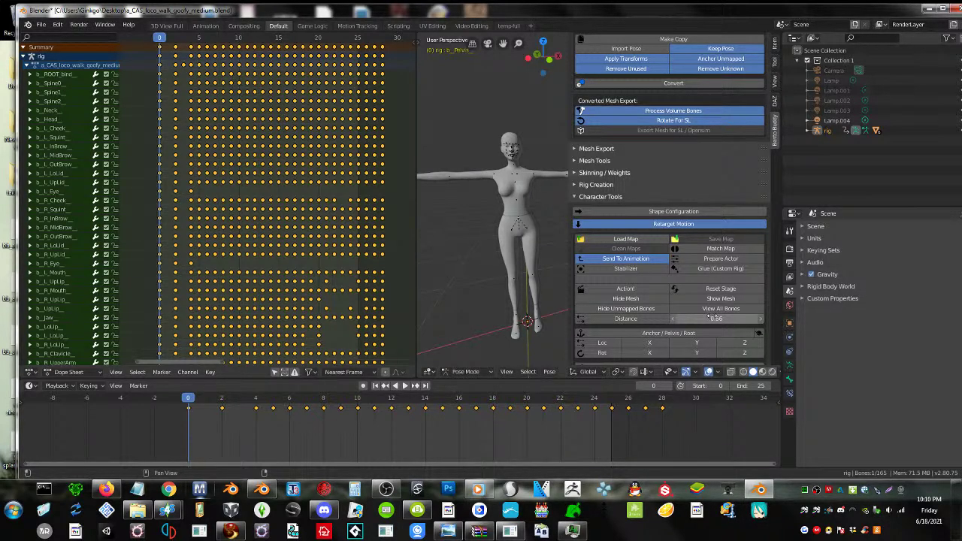
pyautogui.click(611, 289)
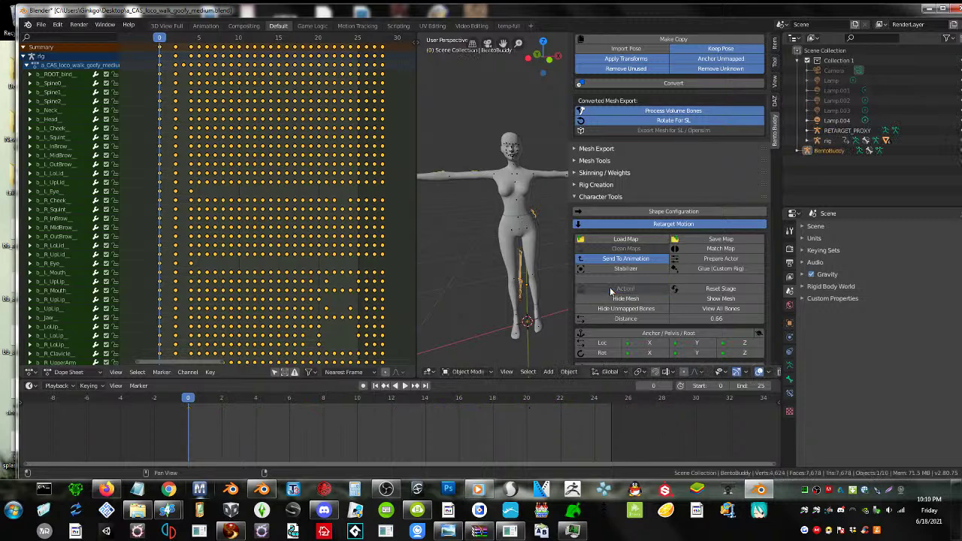
pyautogui.moveTo(499, 298); pyautogui.dragTo(524, 301, button='middle')
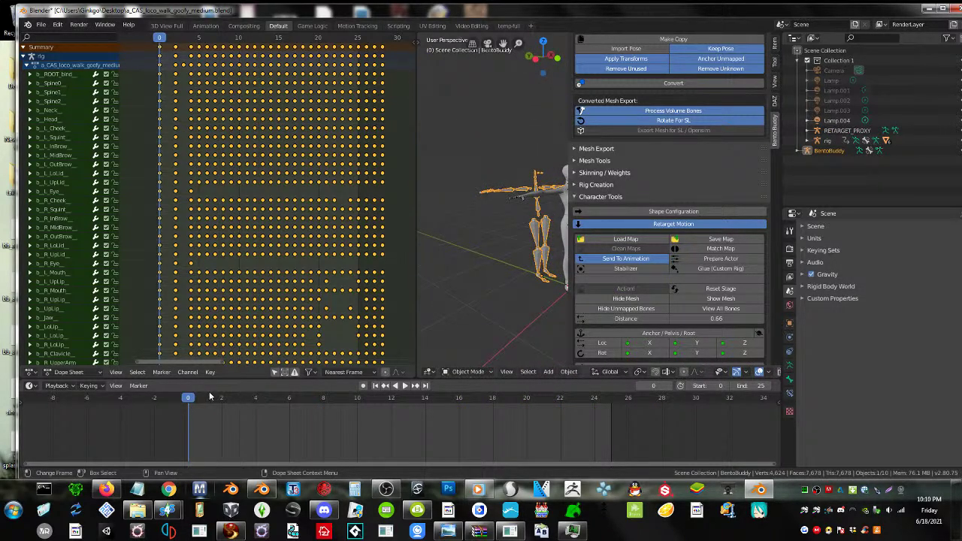
pyautogui.press('space')
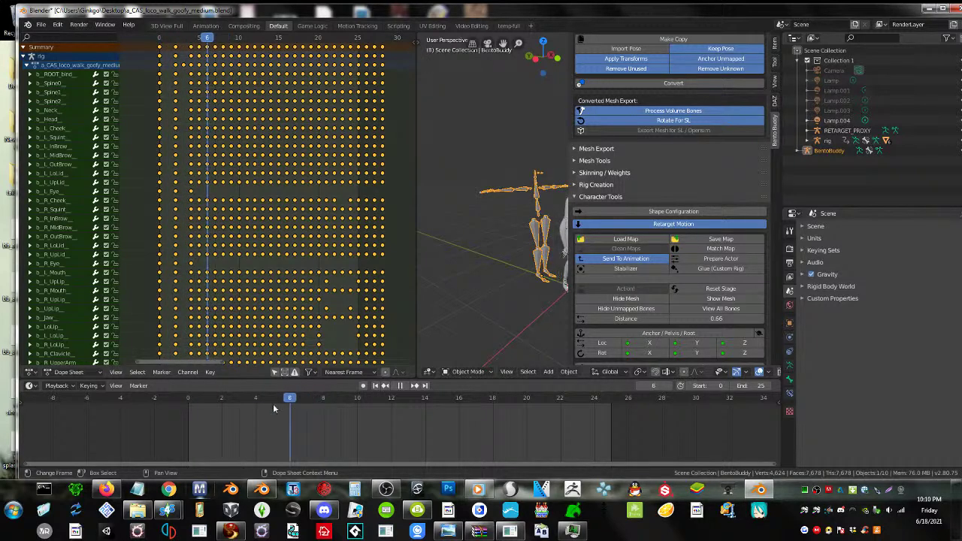
pyautogui.press('space')
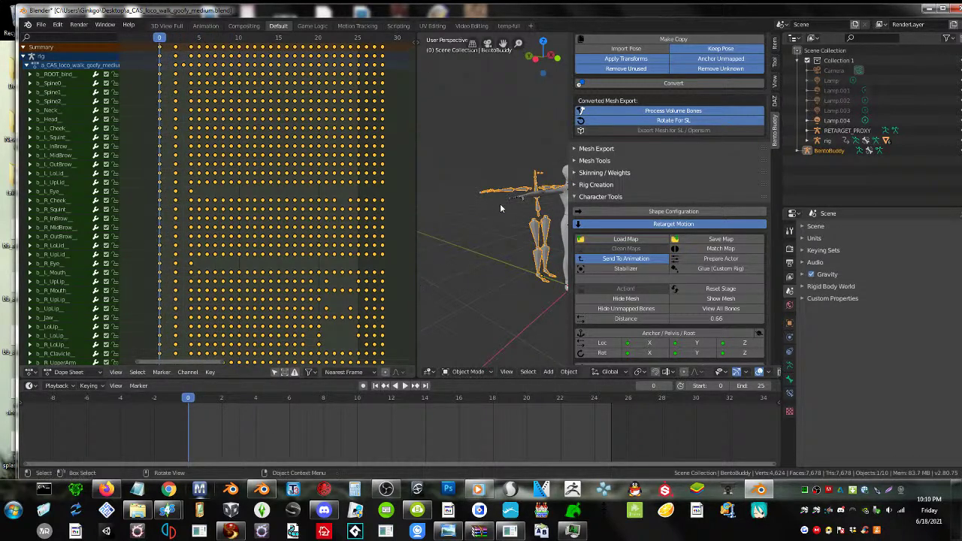
pyautogui.scroll(4, 496, 257)
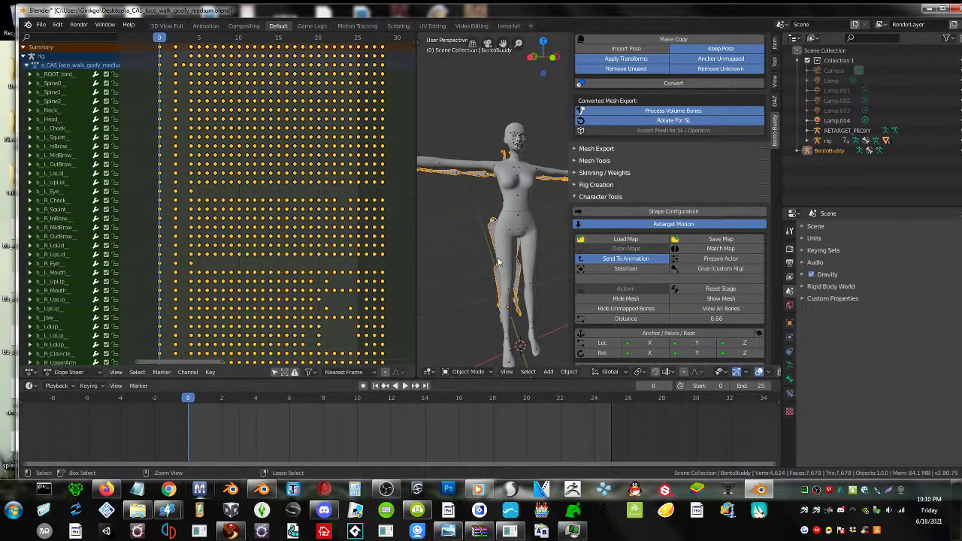
pyautogui.scroll(3, 505, 245)
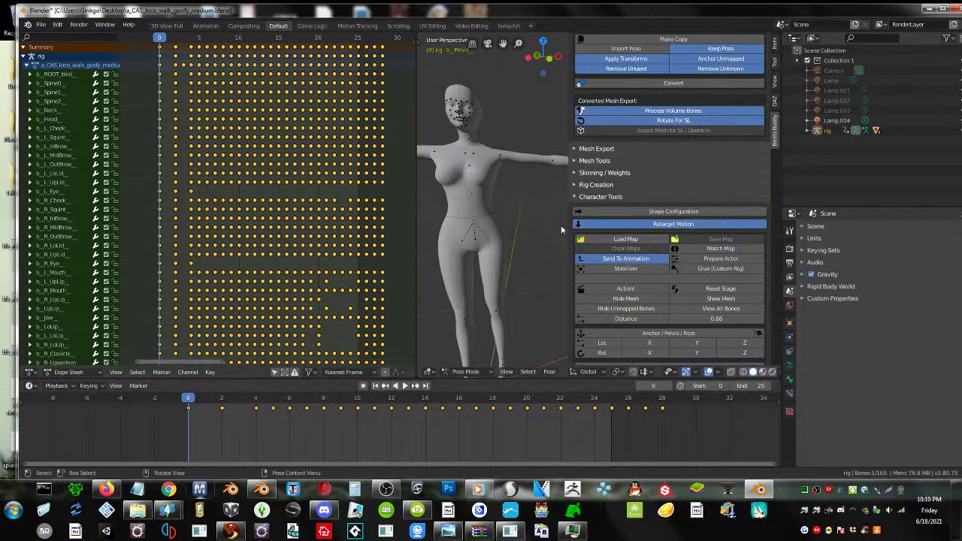
# - Load the mermaid sims.bbm map from the Desktop and run the retarget Action with it
pyautogui.click(626, 239)
pyautogui.click(61, 88)
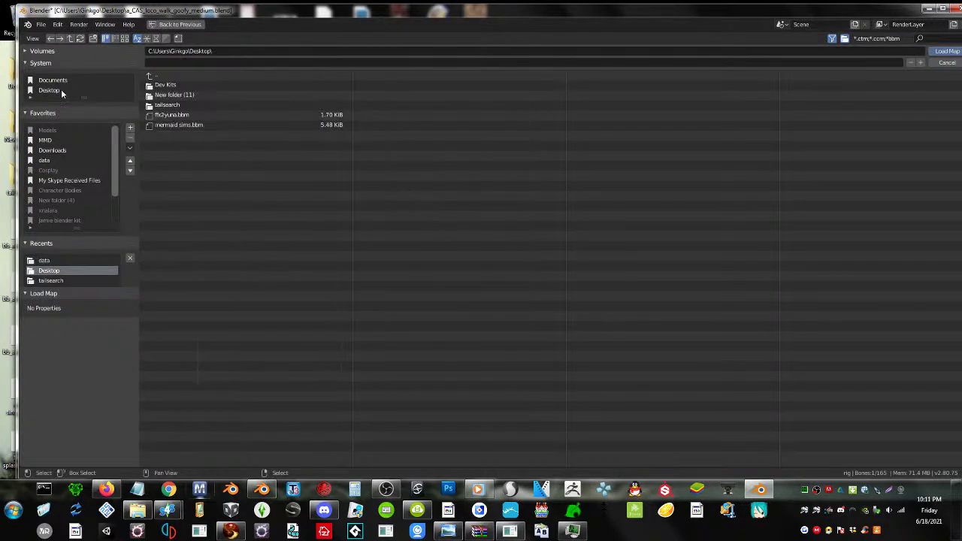
pyautogui.doubleClick(177, 129)
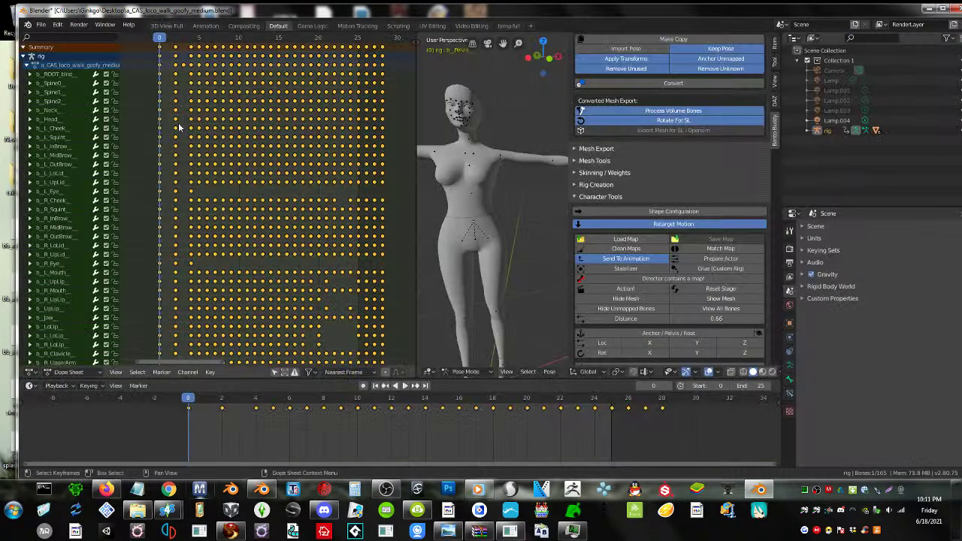
pyautogui.scroll(-4, 485, 237)
pyautogui.scroll(4, 504, 241)
pyautogui.click(591, 258)
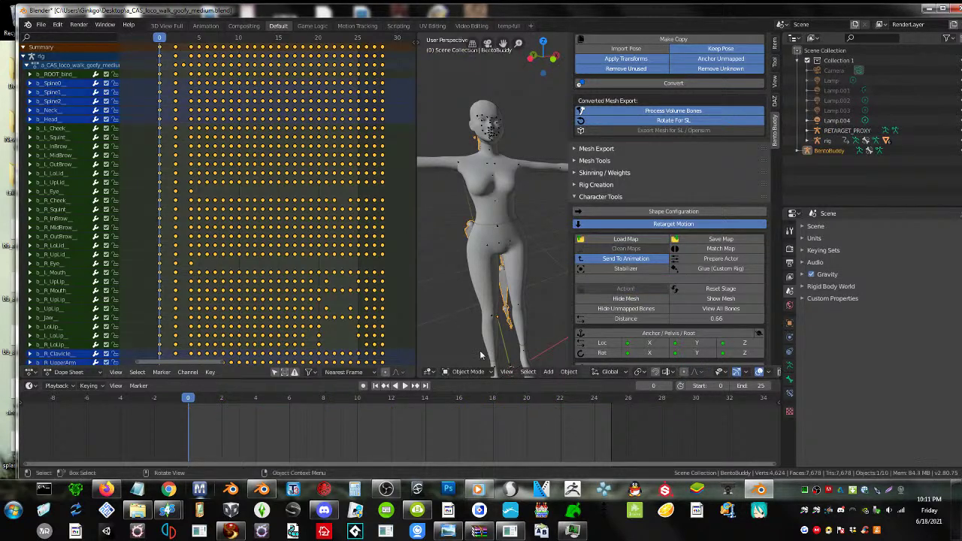
# - Play the retargeted walk from frame 0 and compare the Bento Buddy skeleton with the Sims rig
pyautogui.press('space')
pyautogui.moveTo(230, 402); pyautogui.dragTo(103, 408)
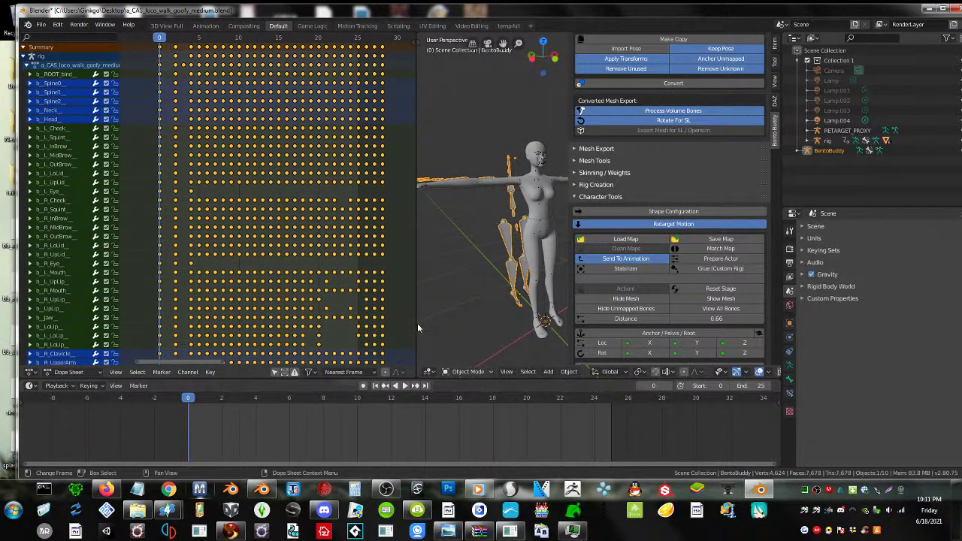
pyautogui.click(405, 385)
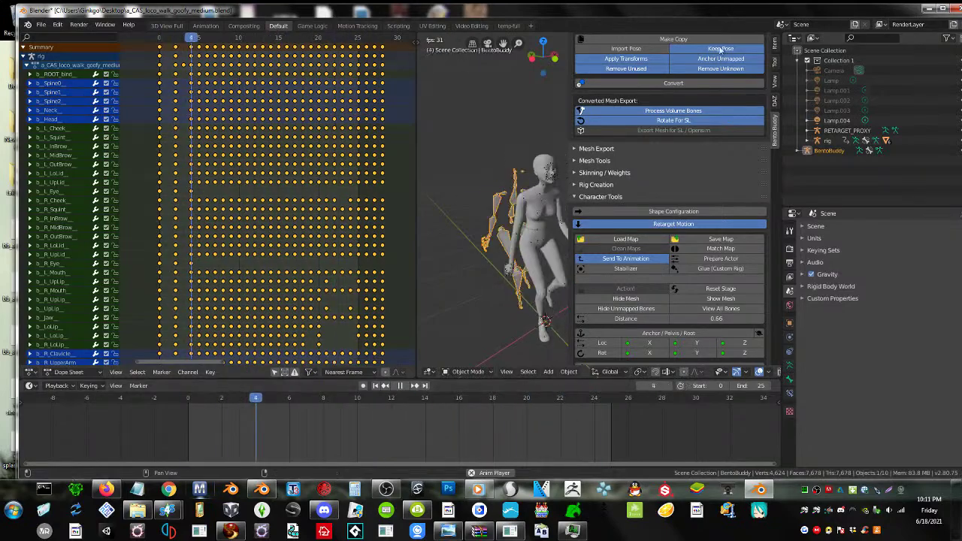
# - Maximize the Blender window, set the animation's start frame to 4, and play the walk
pyautogui.moveTo(376, 9); pyautogui.dragTo(294, 3)
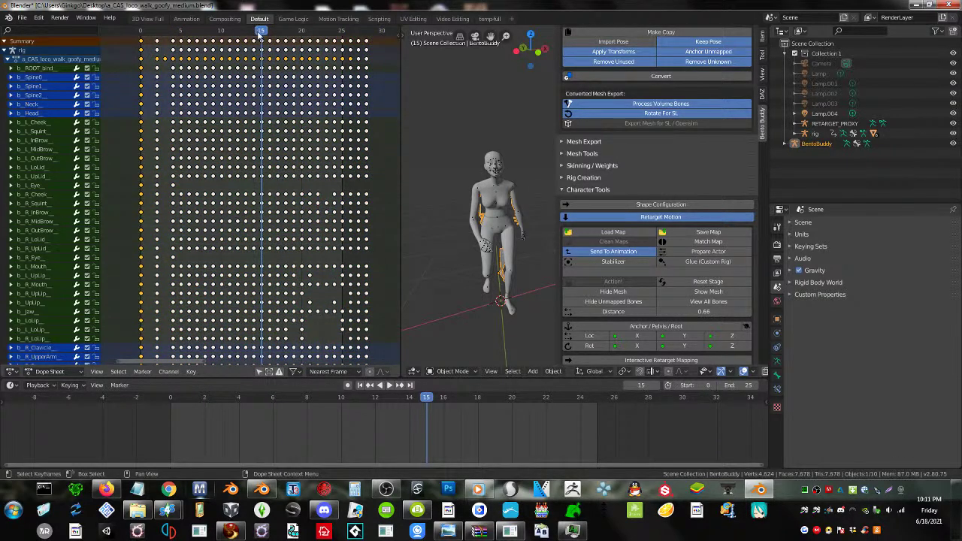
pyautogui.hotkey('shift', 'Left')
pyautogui.press('space')
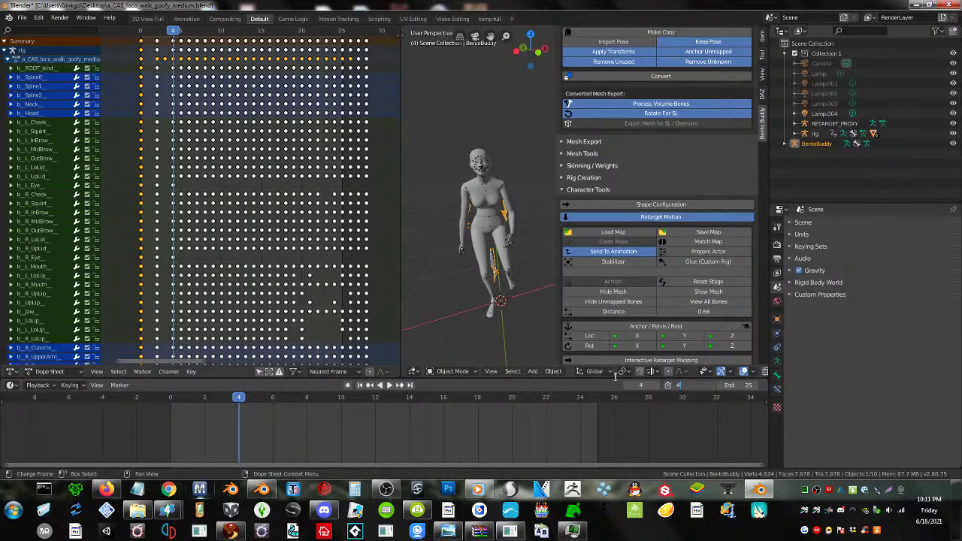
pyautogui.click(388, 385)
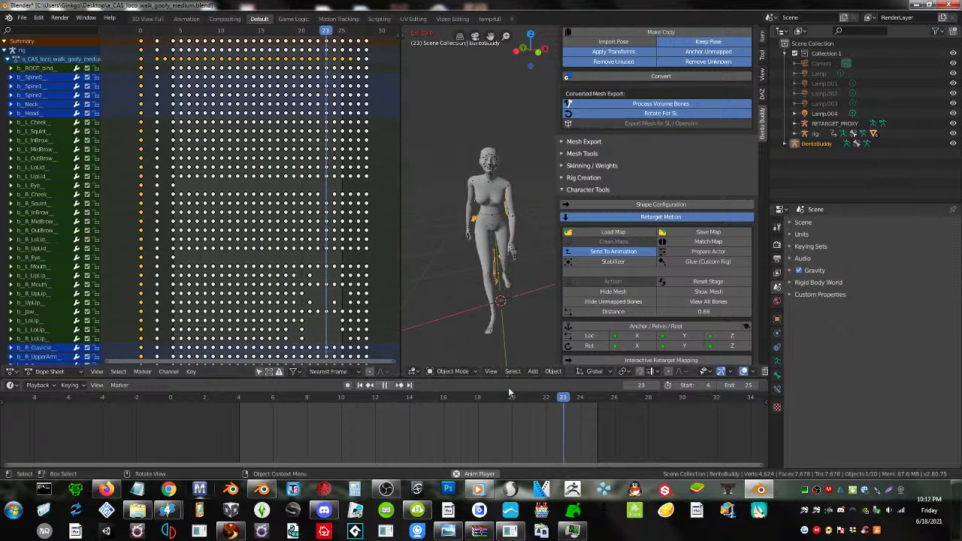
# - Adjust the playback range while the walk loops, setting the start frame to 5 and the end frame to 29
pyautogui.click(720, 385)
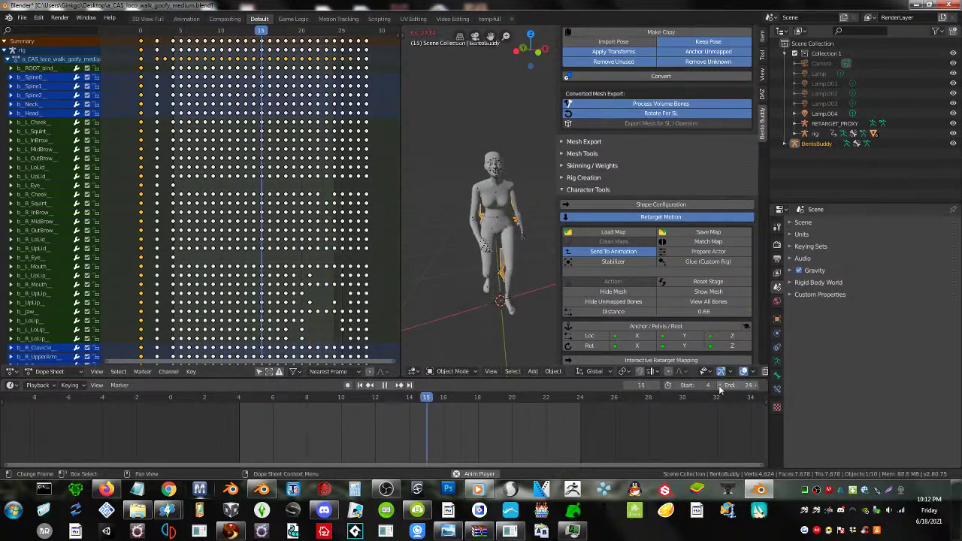
pyautogui.click(720, 386)
pyautogui.click(755, 385)
pyautogui.click(756, 386)
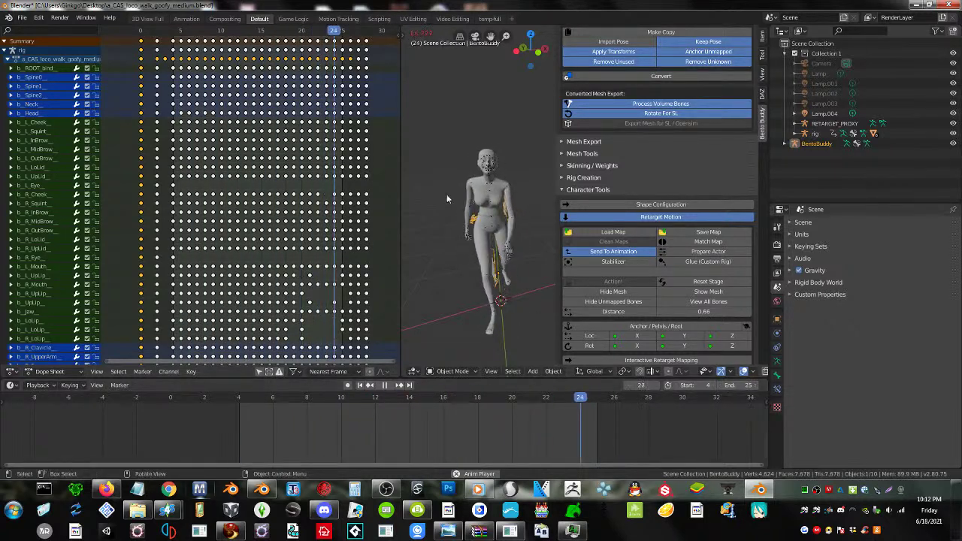
pyautogui.click(755, 385)
pyautogui.click(755, 386)
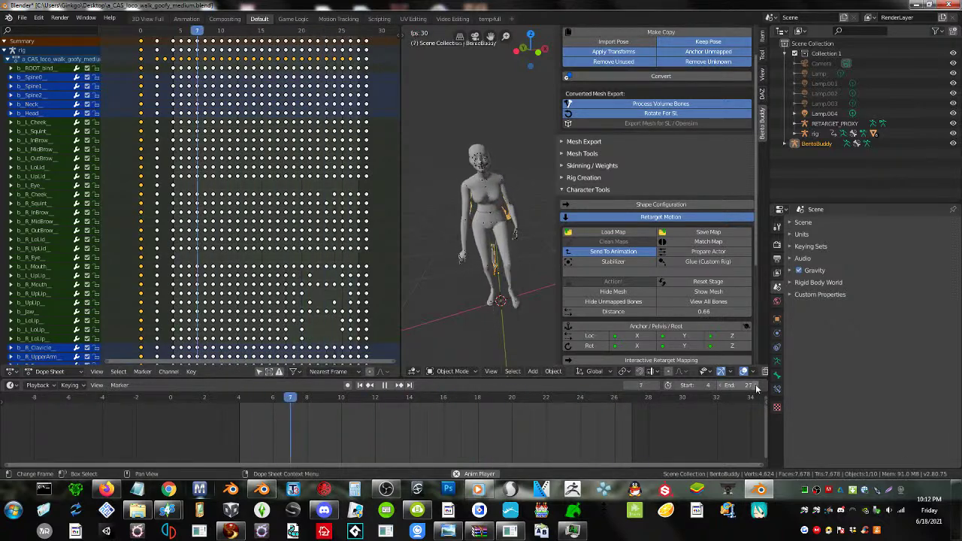
pyautogui.click(755, 386)
pyautogui.click(755, 386)
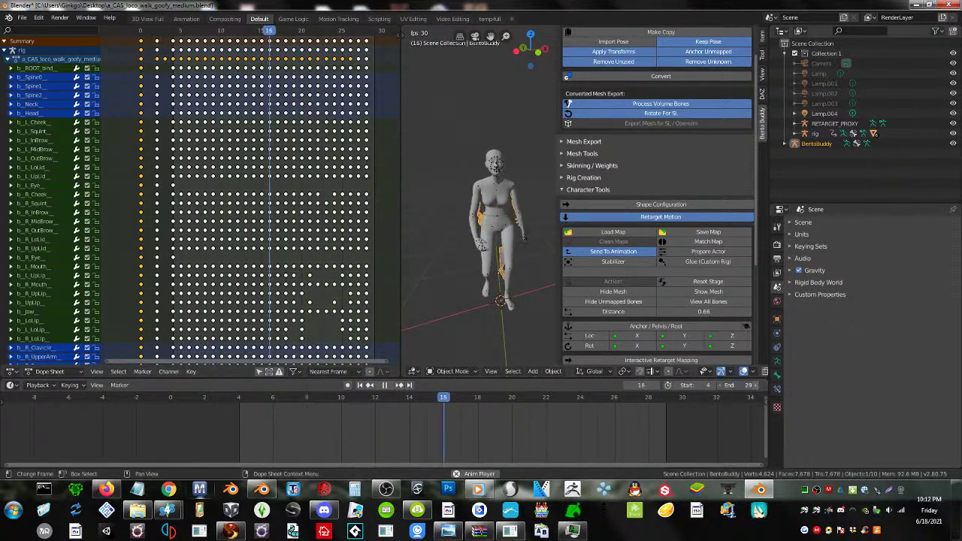
pyautogui.click(755, 386)
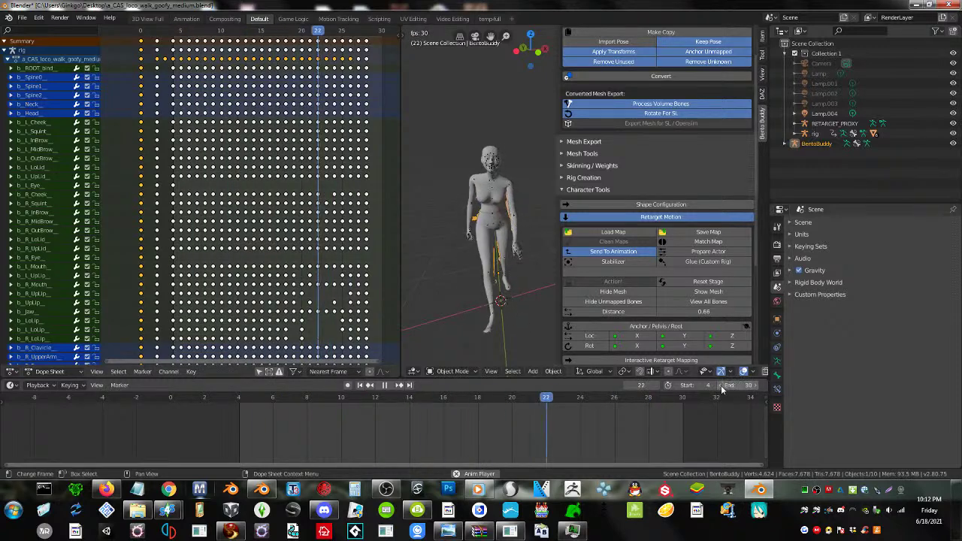
pyautogui.click(721, 386)
pyautogui.click(713, 385)
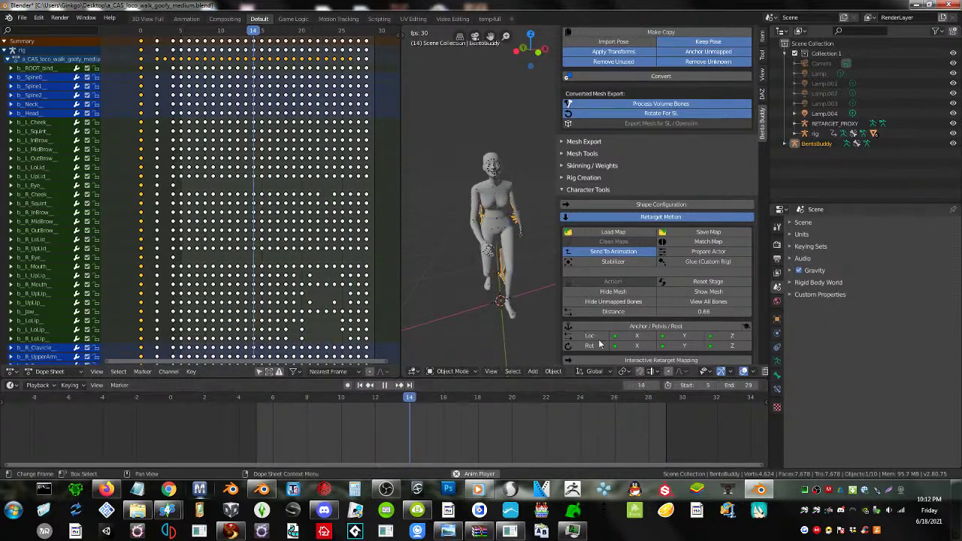
pyautogui.moveTo(489, 304); pyautogui.dragTo(543, 276, button='middle')
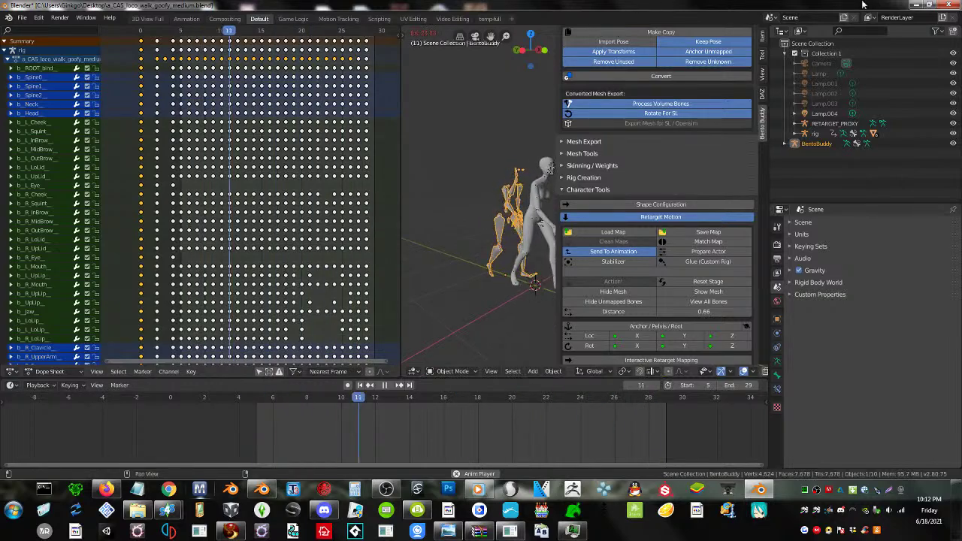
# - Move the Blender window aside, switch to Firefox to reload the YouTube Studio stream page, and shift the browser out of the way
pyautogui.click(929, 6)
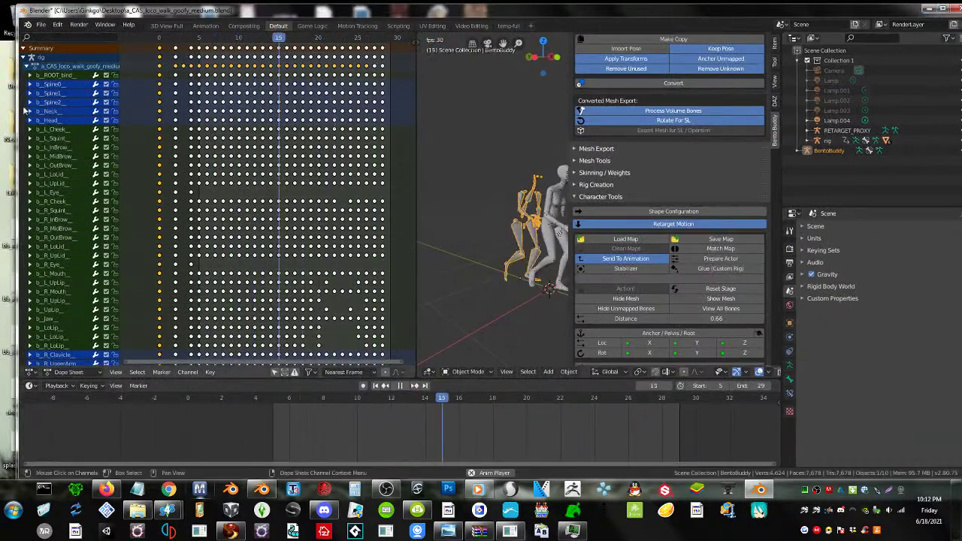
pyautogui.moveTo(13, 108); pyautogui.dragTo(397, 108)
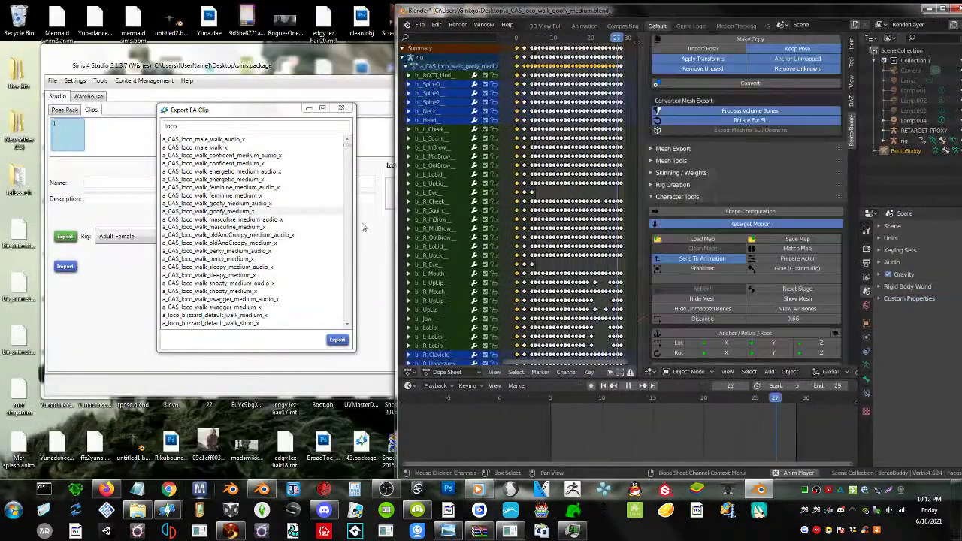
pyautogui.click(106, 492)
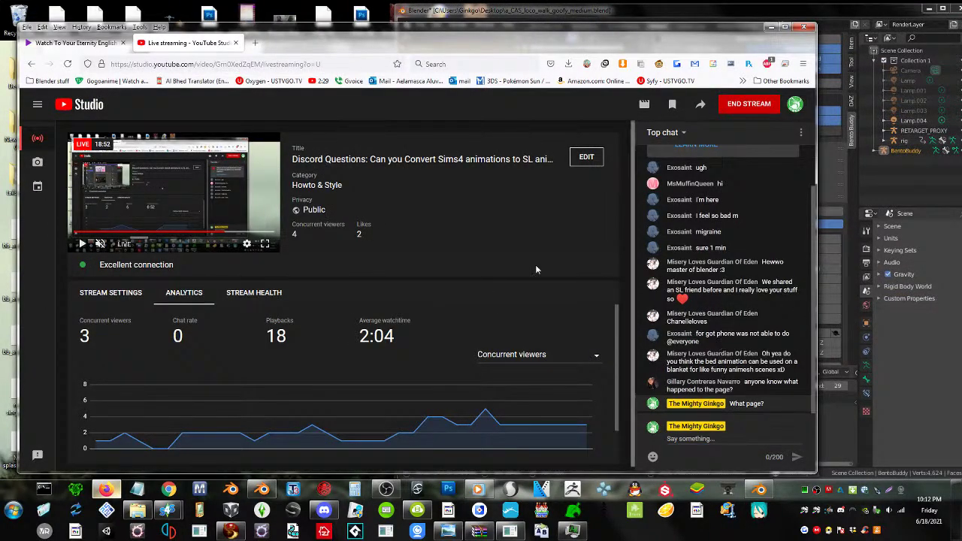
pyautogui.rightClick(444, 231)
pyautogui.click(514, 237)
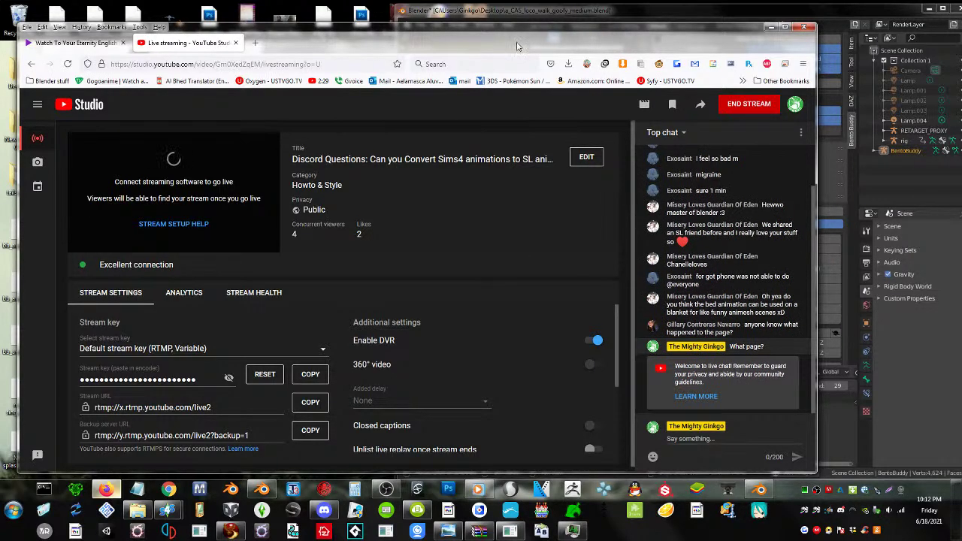
pyautogui.moveTo(495, 48); pyautogui.dragTo(114, 45)
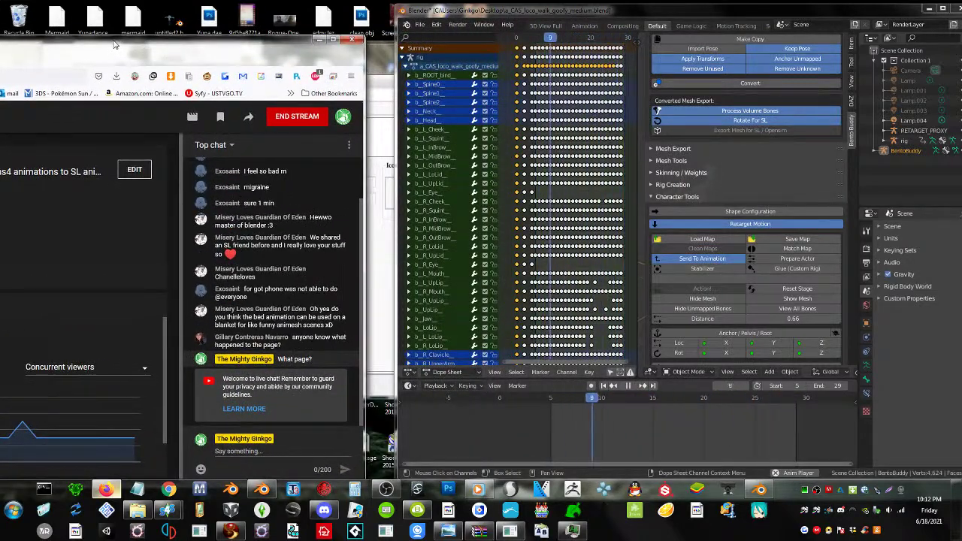
# - Maximize Blender and widen the 3D view, stopping playback with the BentoBuddy armature selected
pyautogui.moveTo(632, 10); pyautogui.dragTo(390, 1)
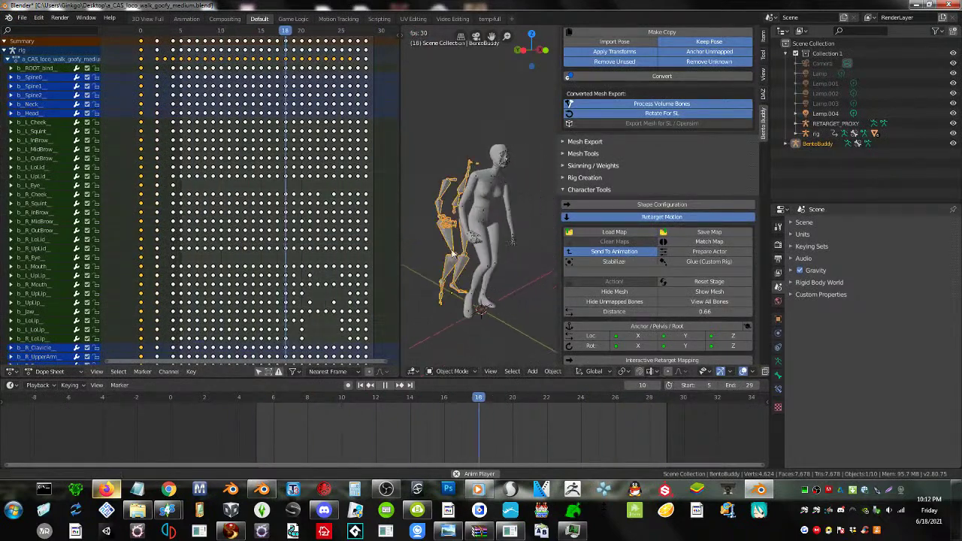
pyautogui.click(399, 229)
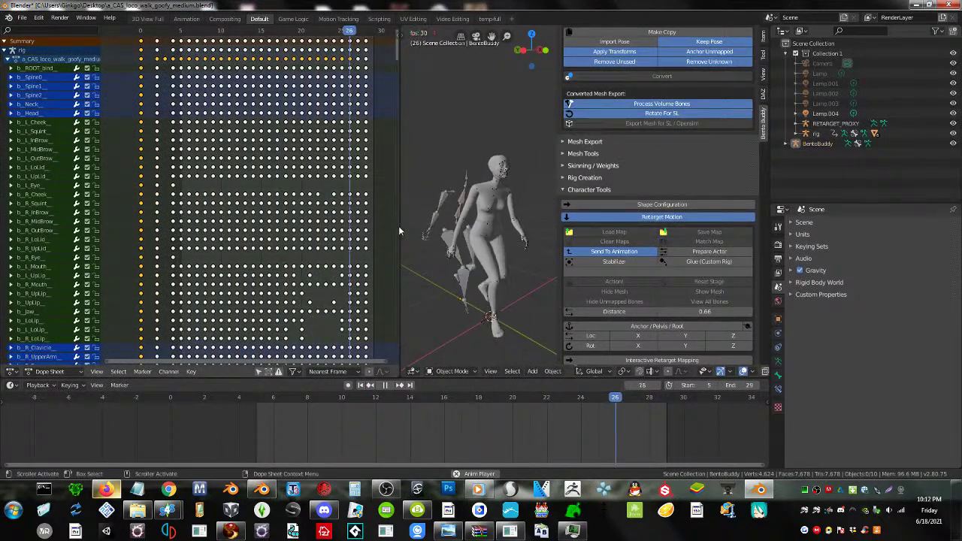
pyautogui.moveTo(399, 227); pyautogui.dragTo(362, 230)
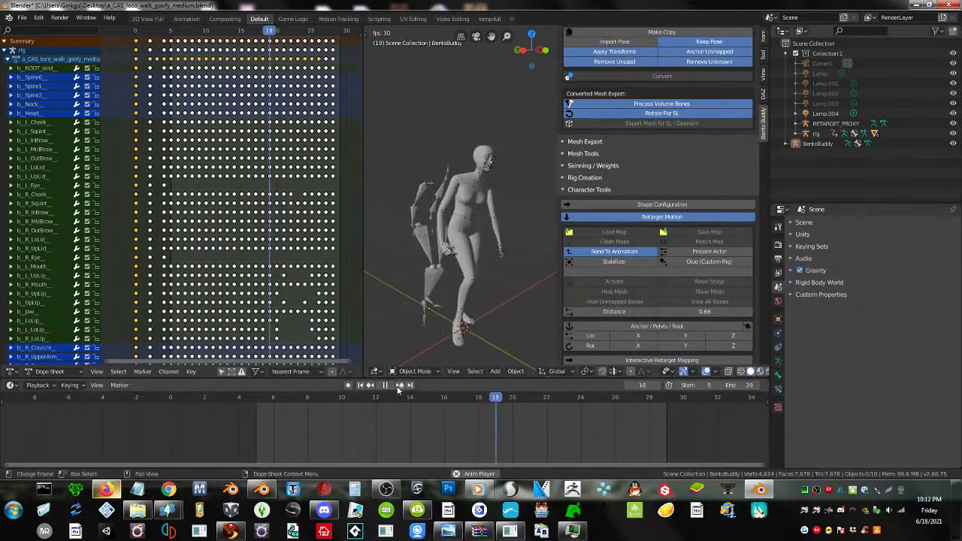
pyautogui.press('Escape')
pyautogui.click(433, 198)
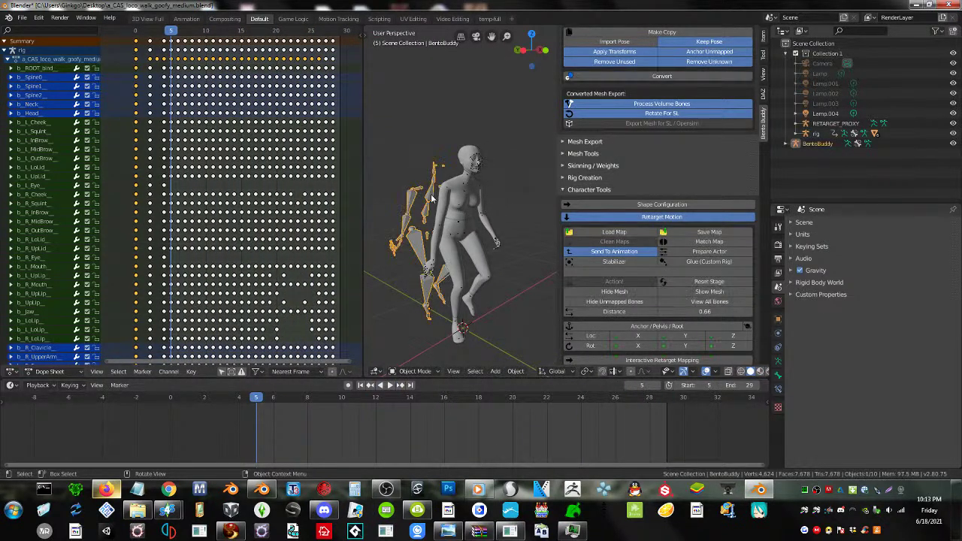
# - Set Bento Buddy's animation export range to frames 5–29 and enable looping with loop start frame 5 and loop end frame 29
pyautogui.scroll(2, 653, 182)
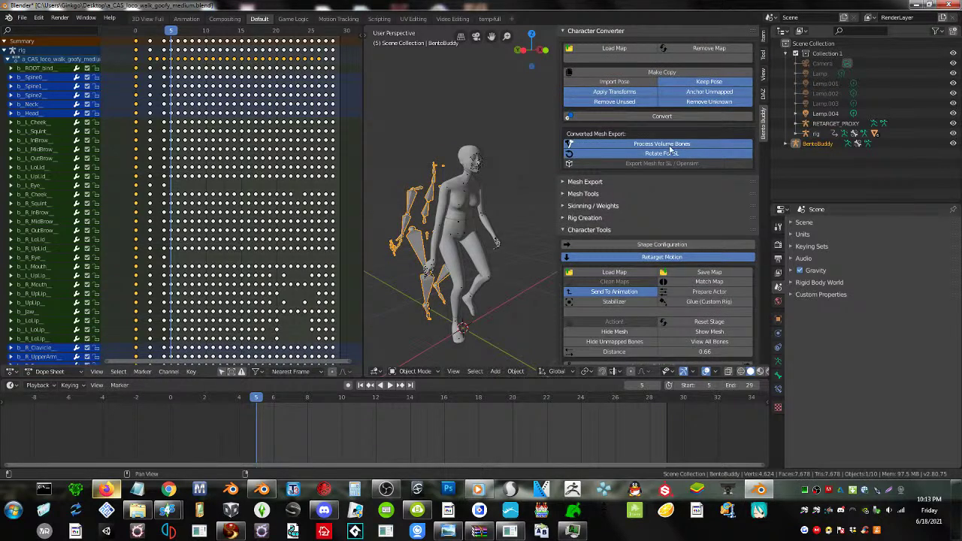
pyautogui.click(565, 230)
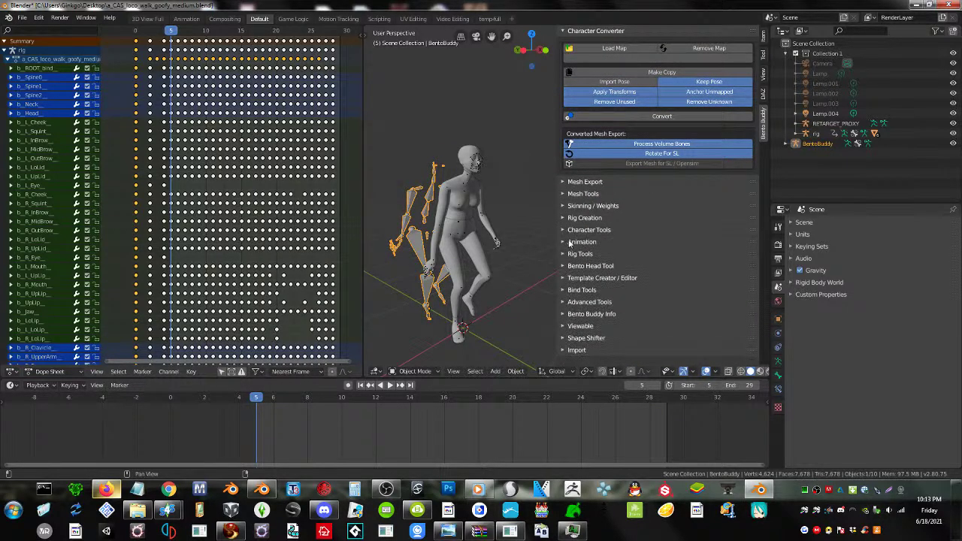
pyautogui.click(566, 243)
pyautogui.scroll(-5, 611, 242)
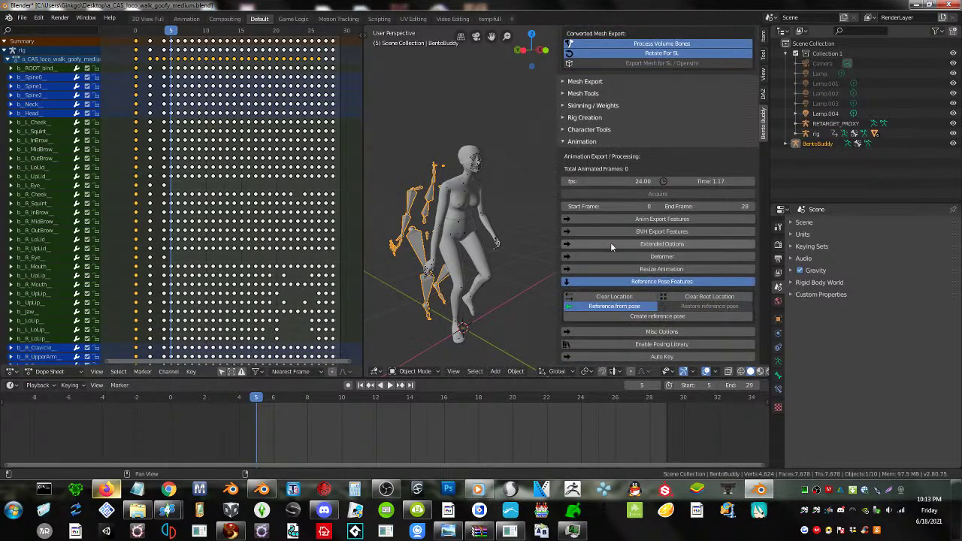
pyautogui.click(648, 219)
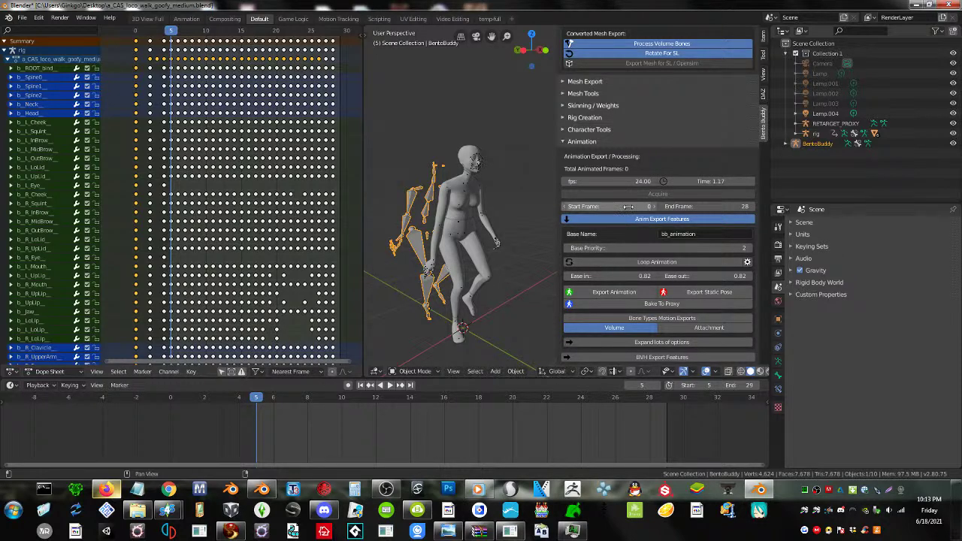
pyautogui.click(629, 207)
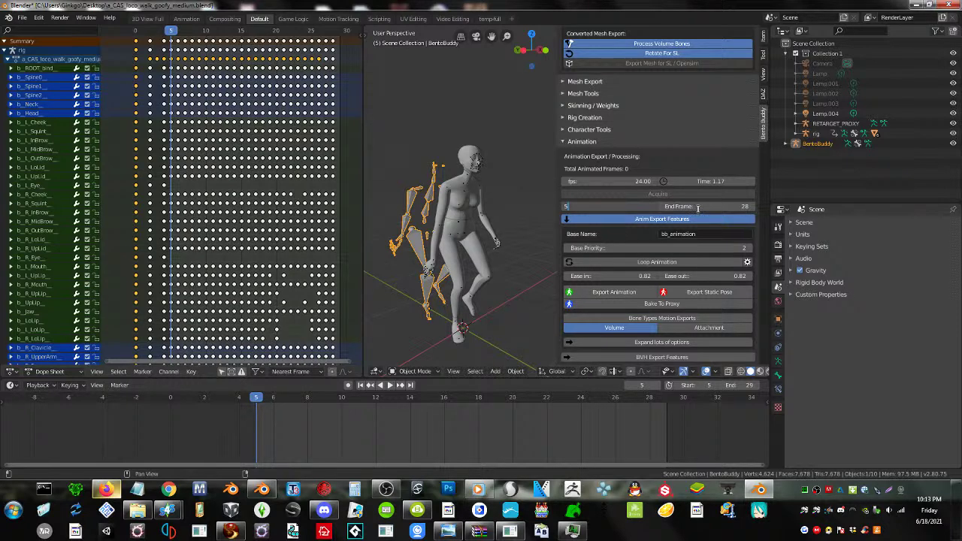
pyautogui.press('Return')
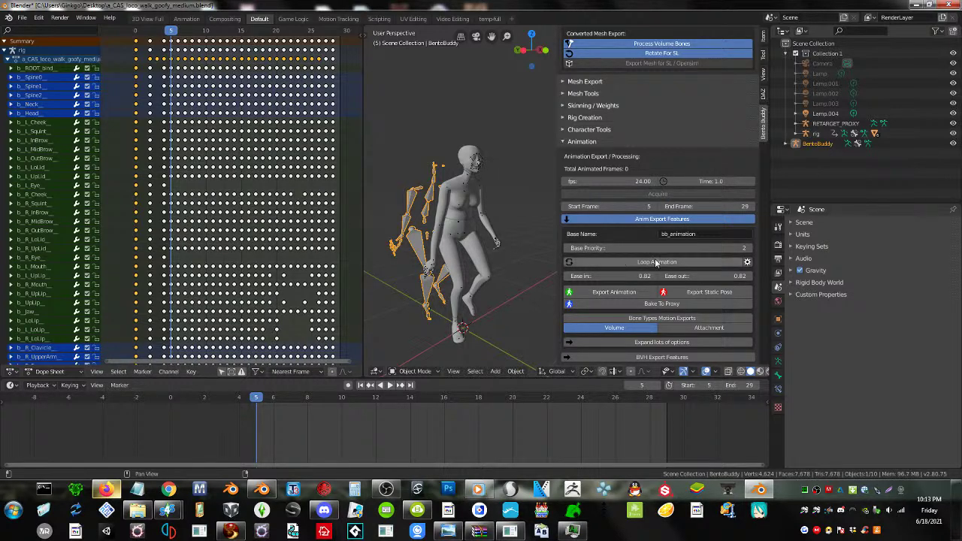
pyautogui.click(656, 262)
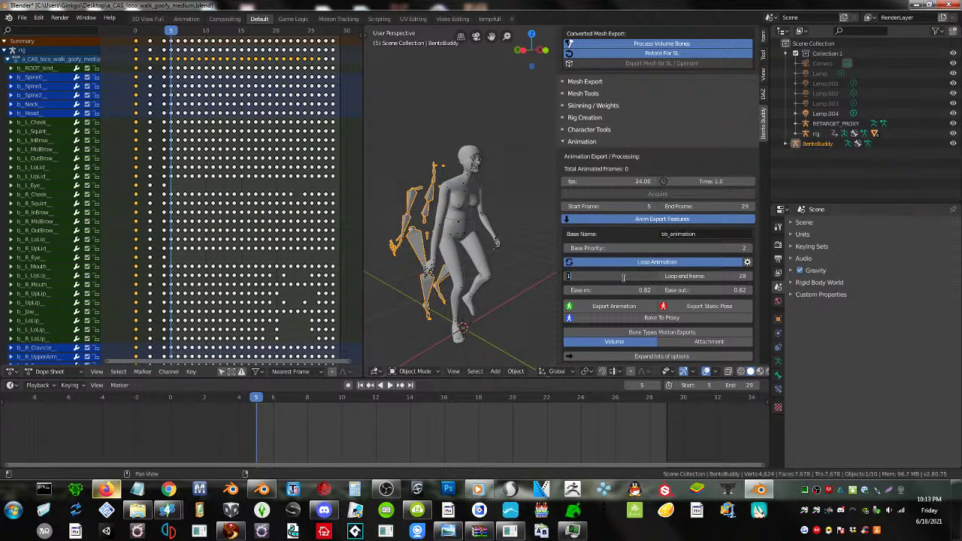
pyautogui.press('Return')
# - Export the BentoBuddy animation to the Desktop as GOOFY WALK
pyautogui.click(608, 307)
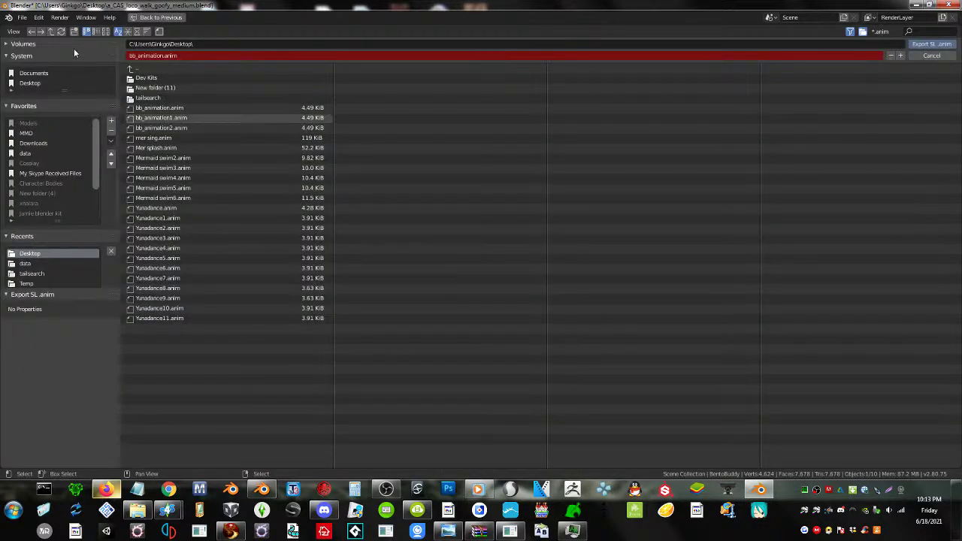
pyautogui.click(172, 56)
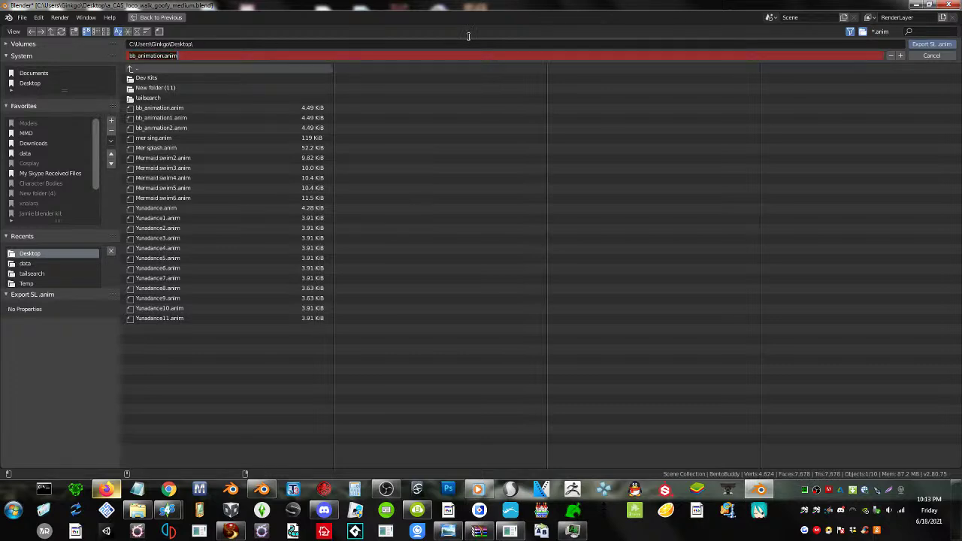
pyautogui.write('GOOFY WALK')
pyautogui.press('Return')
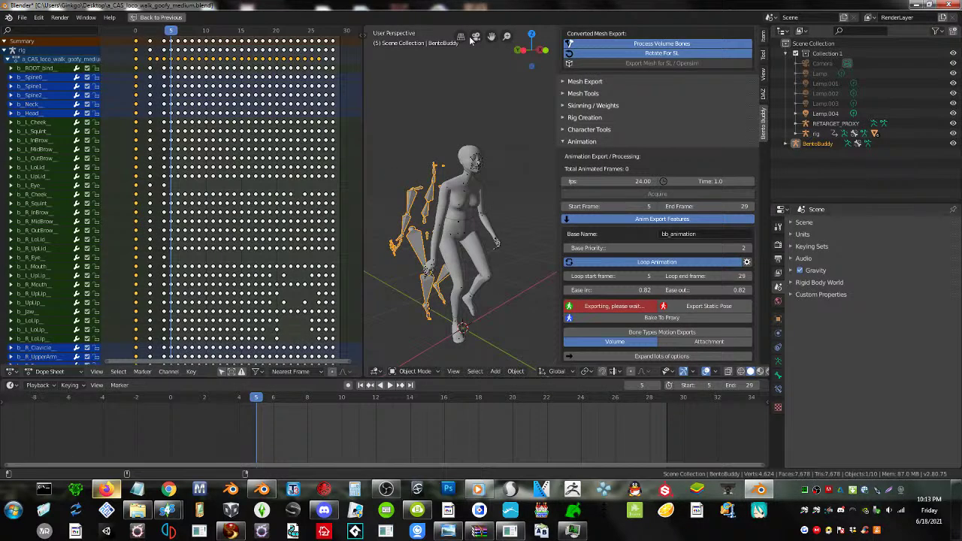
# - Set the animation's base priority to 4 and export it again, overwriting GOOFY WALK.anim
pyautogui.click(915, 6)
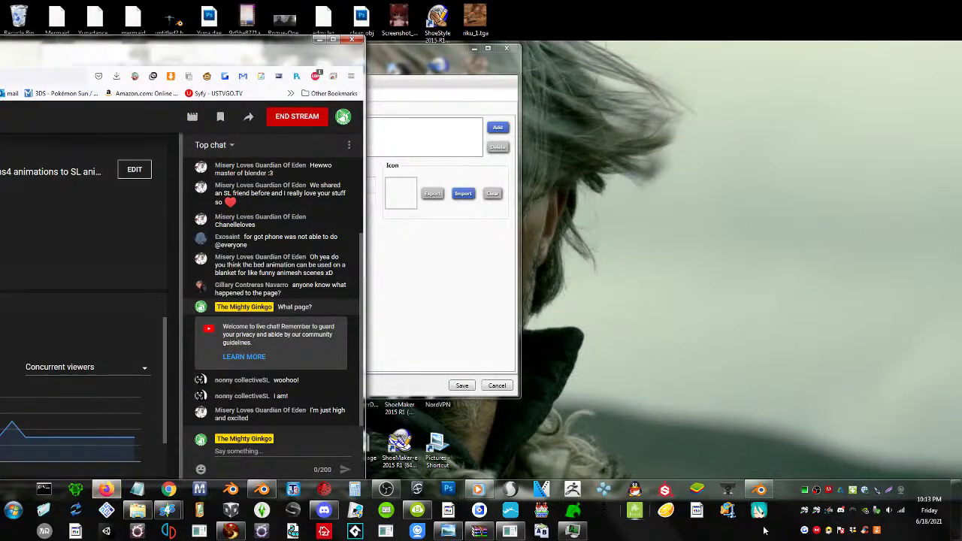
pyautogui.click(761, 489)
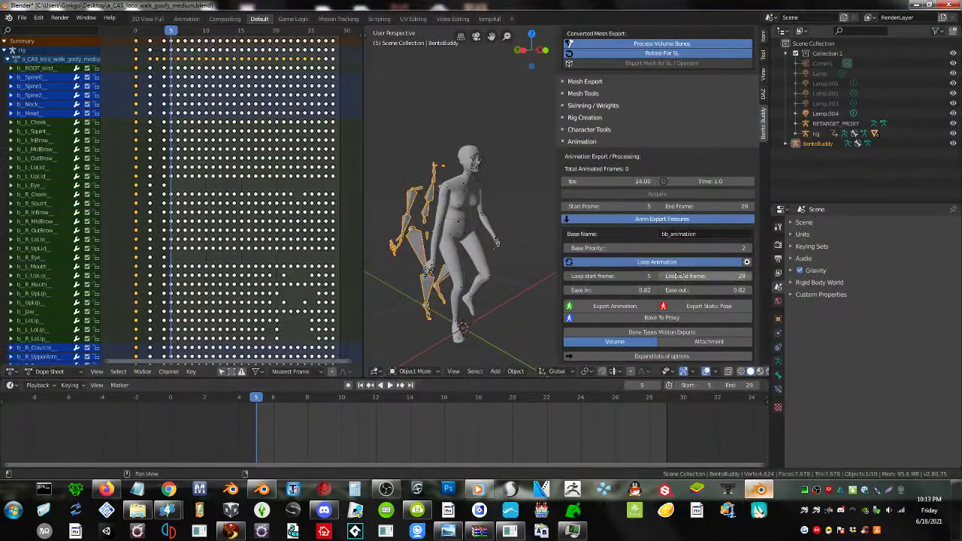
pyautogui.click(725, 248)
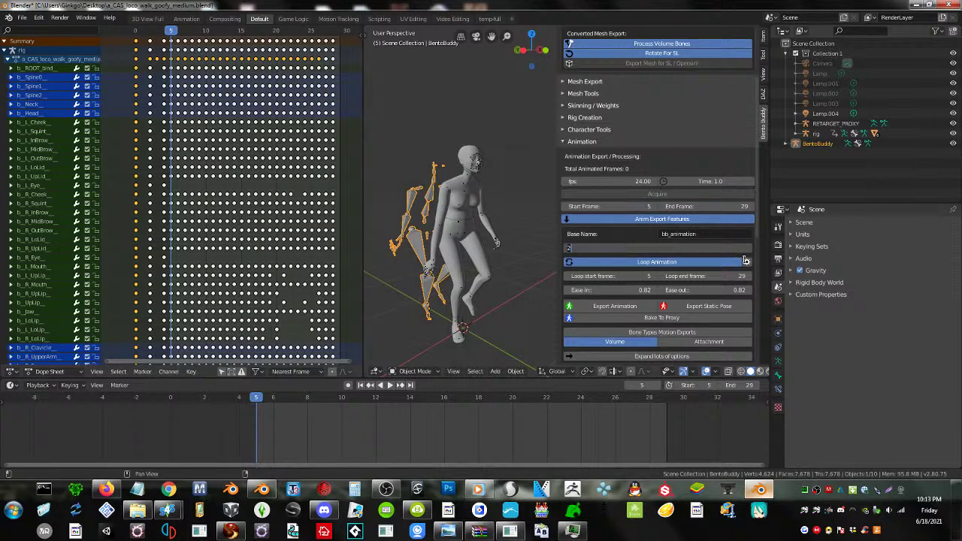
pyautogui.press('Return')
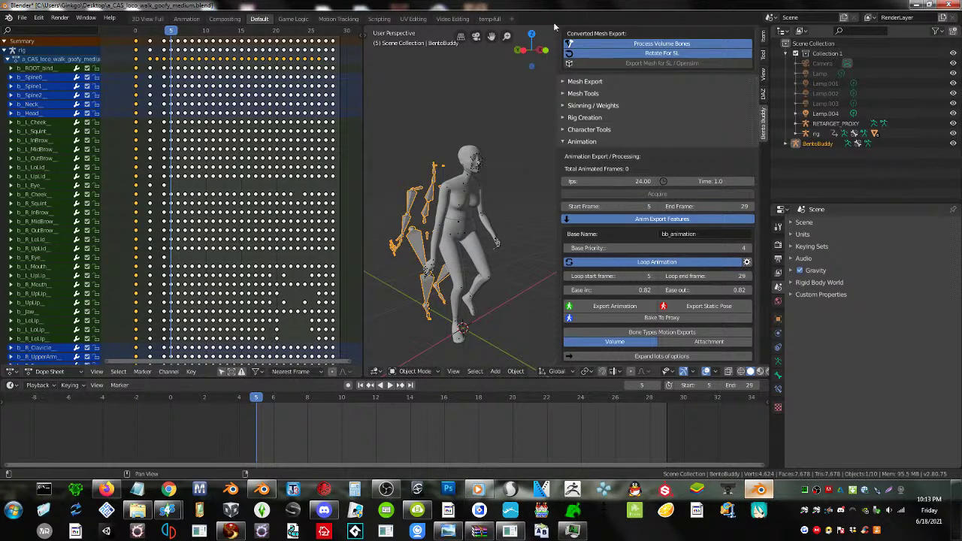
pyautogui.scroll(-1, 685, 261)
pyautogui.scroll(1, 685, 262)
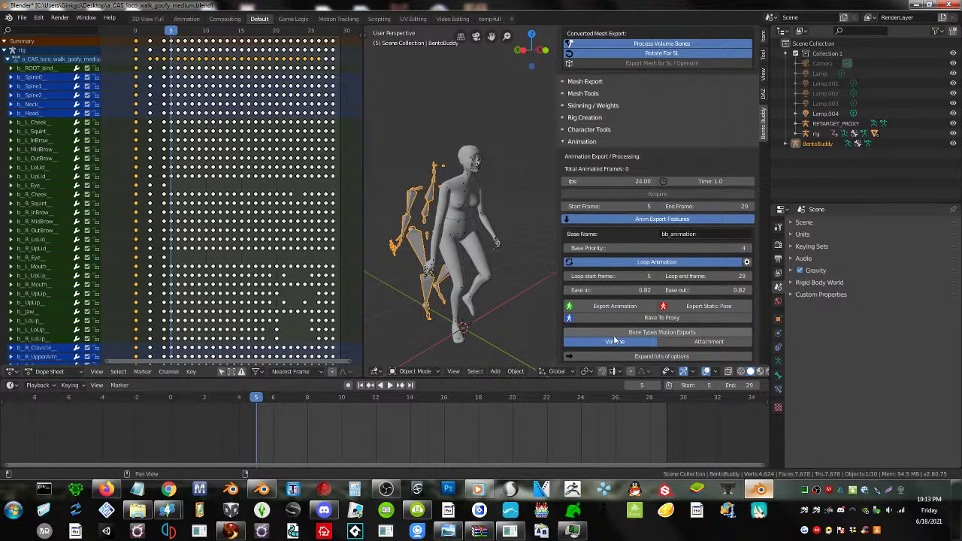
pyautogui.click(615, 306)
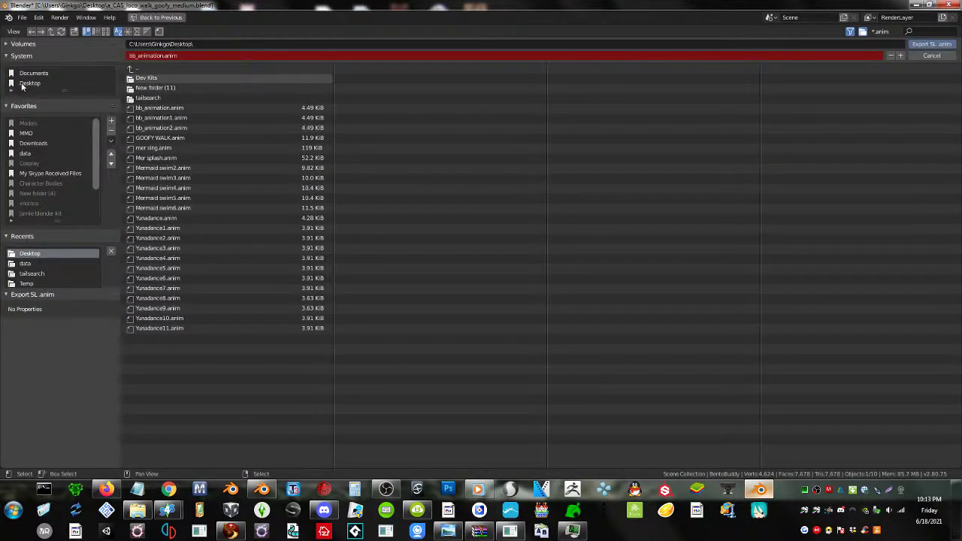
pyautogui.click(160, 138)
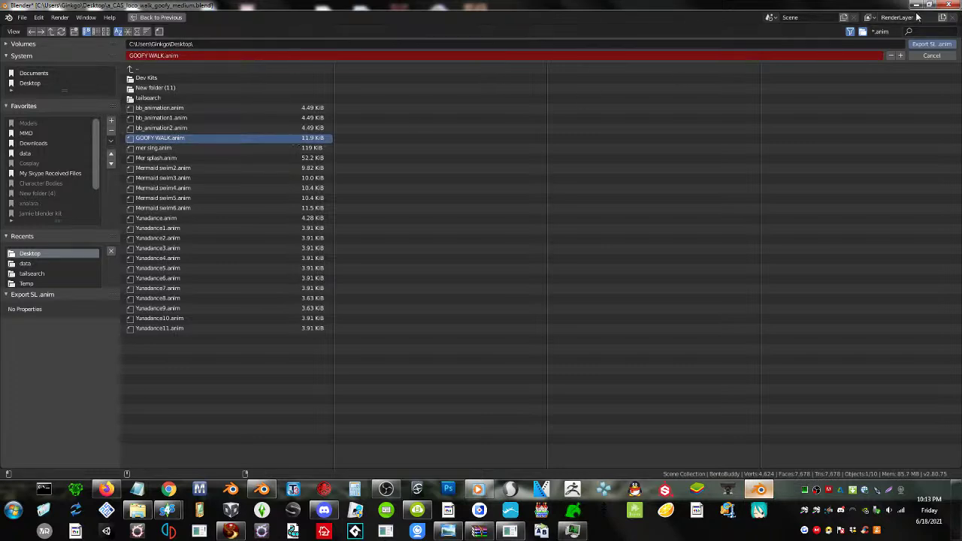
pyautogui.click(932, 44)
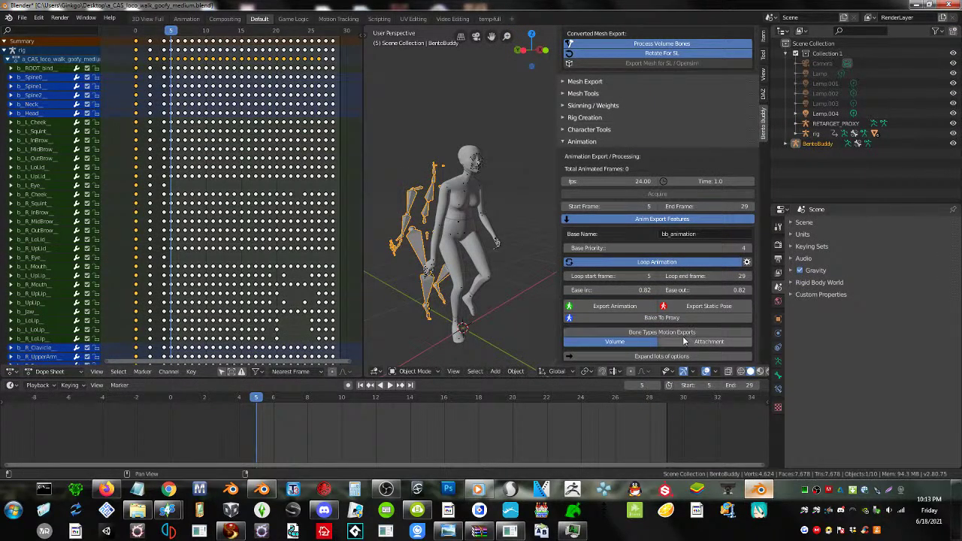
# - Switch to the Firestorm viewer and upload the GOOFY WALK animation
pyautogui.click(917, 6)
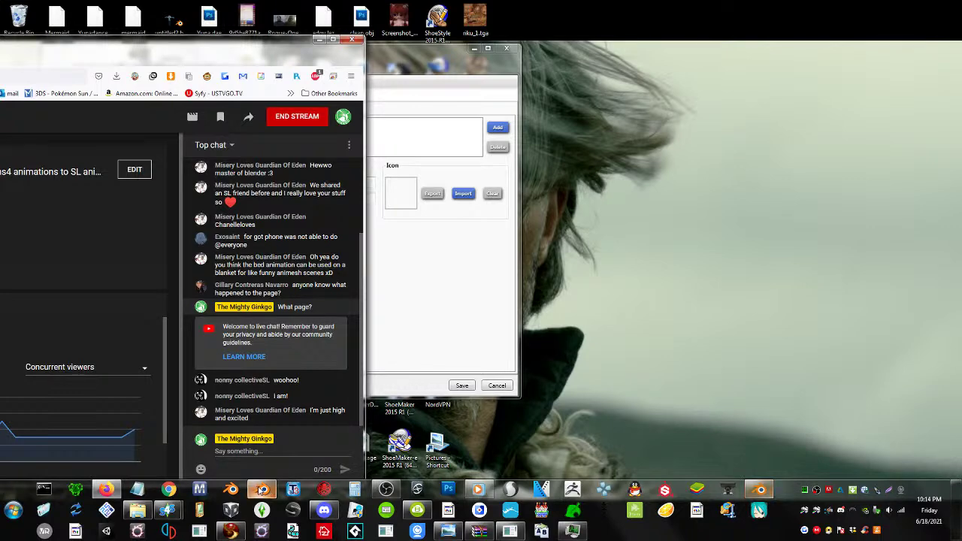
pyautogui.click(233, 533)
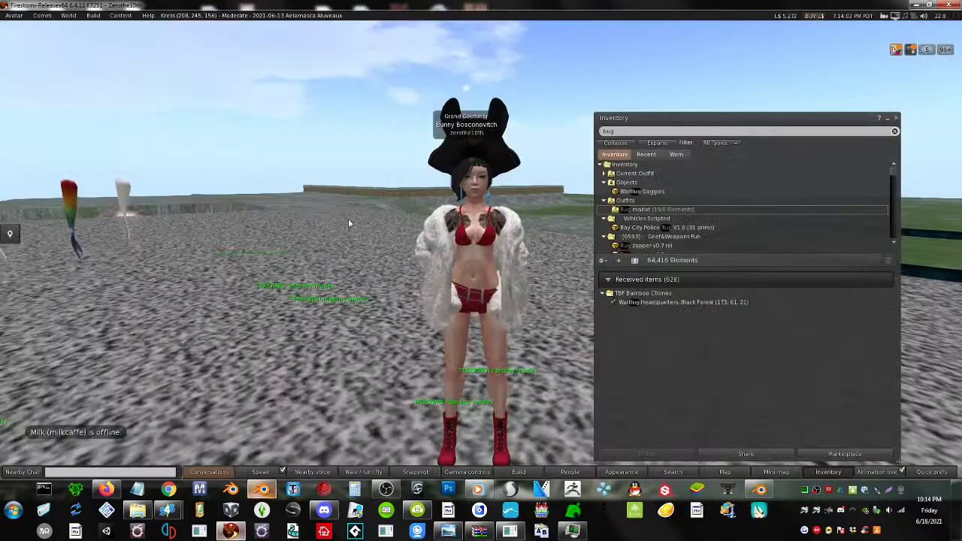
pyautogui.click(93, 15)
pyautogui.moveTo(105, 143)
pyautogui.click(221, 162)
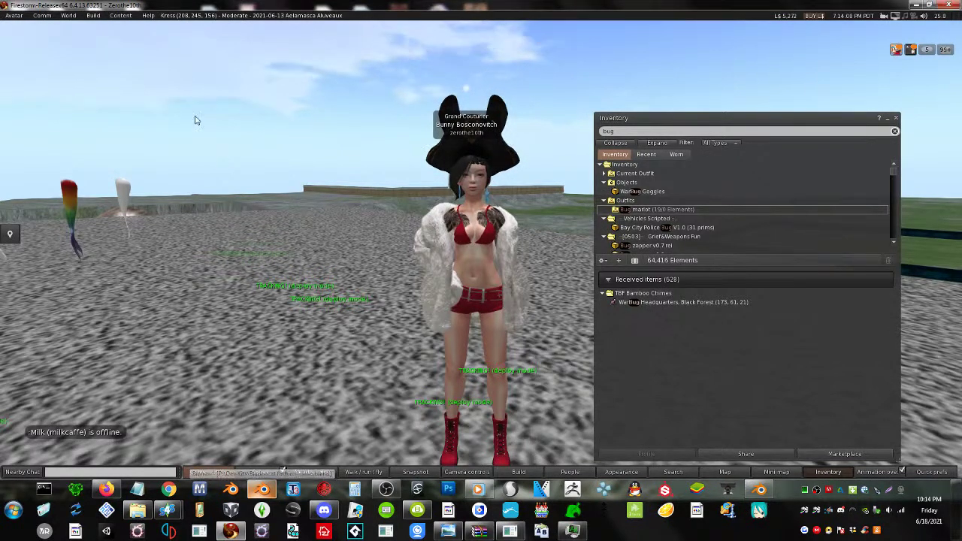
pyautogui.click(463, 263)
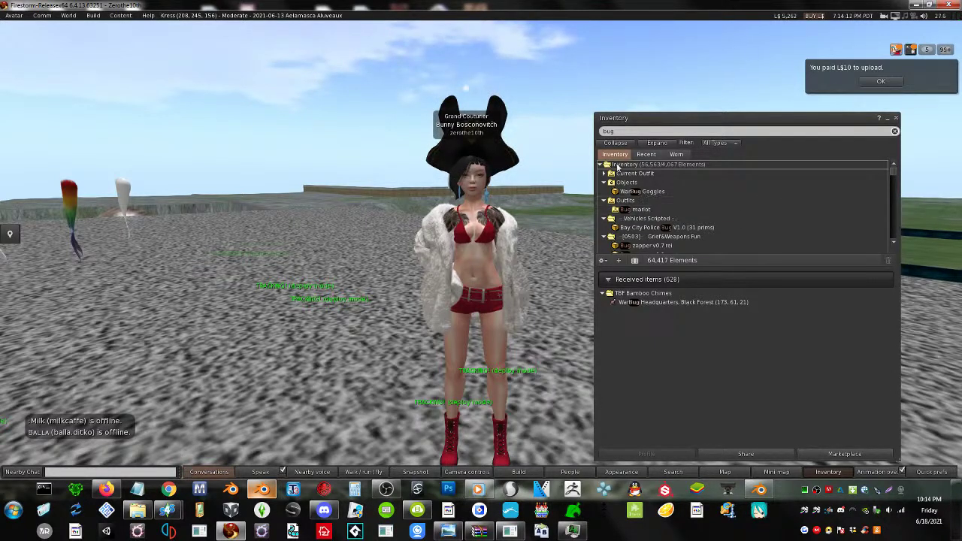
# - Clear the search on the recent inventory items, play GOOFY WALK in-world, and view the avatar from several sides
pyautogui.click(646, 155)
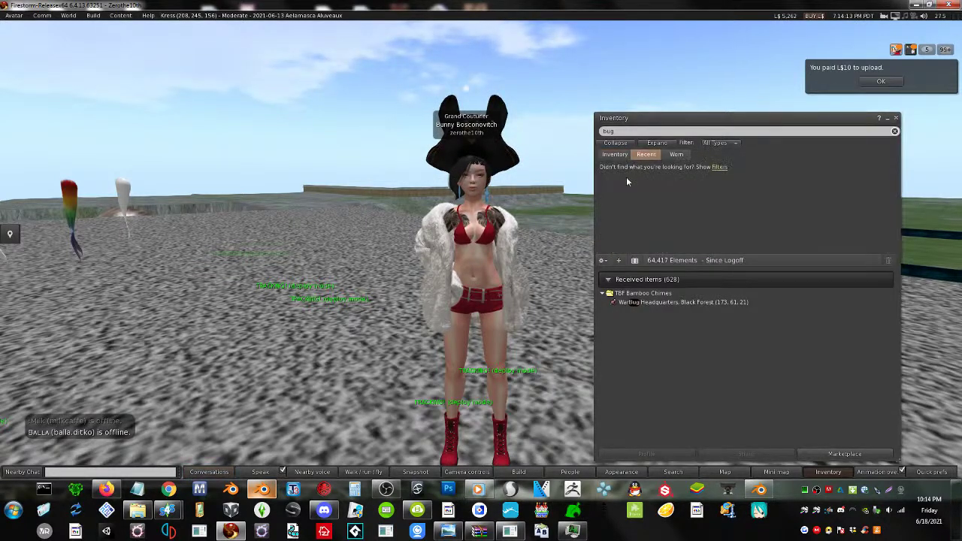
pyautogui.click(626, 132)
pyautogui.press('BackSpace')
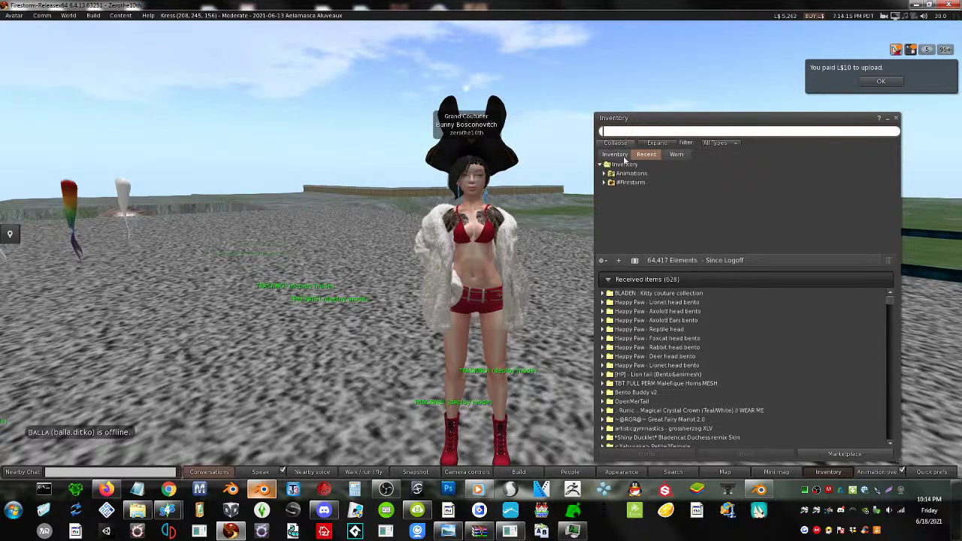
pyautogui.doubleClick(624, 183)
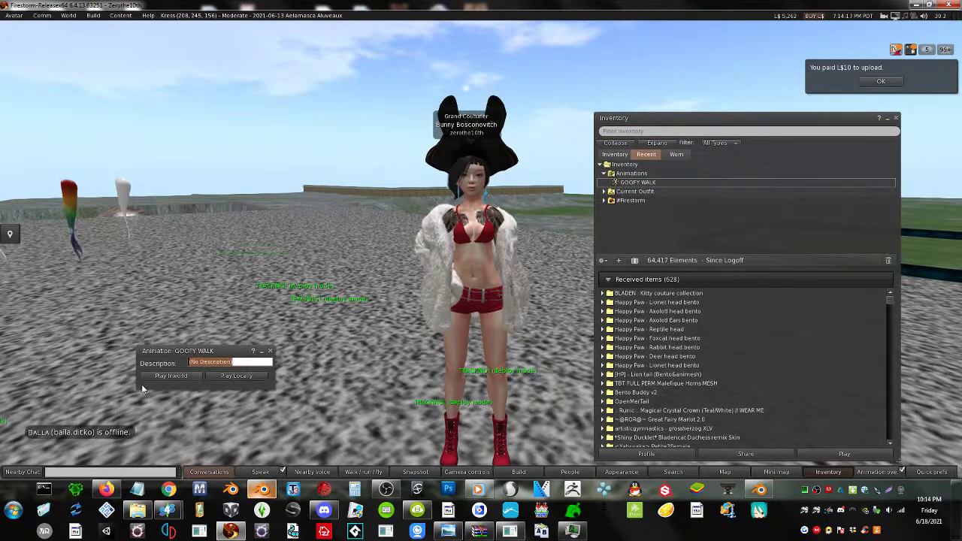
pyautogui.click(159, 376)
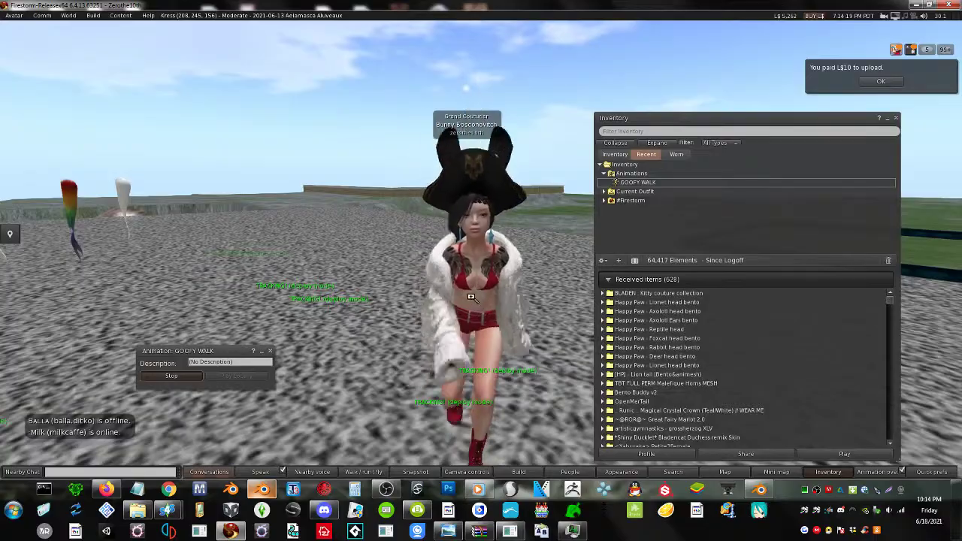
pyautogui.press('Left')
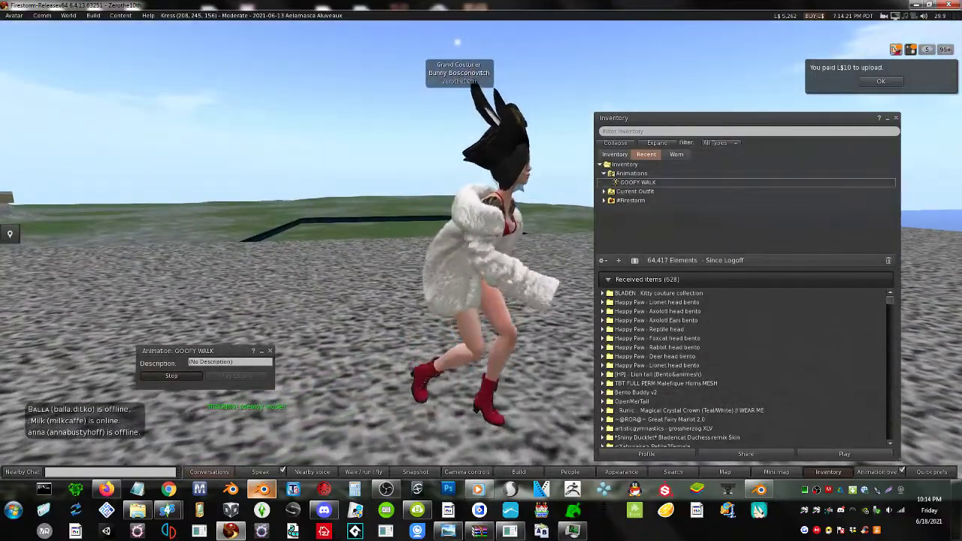
pyautogui.press('Left')
pyautogui.press('Left')
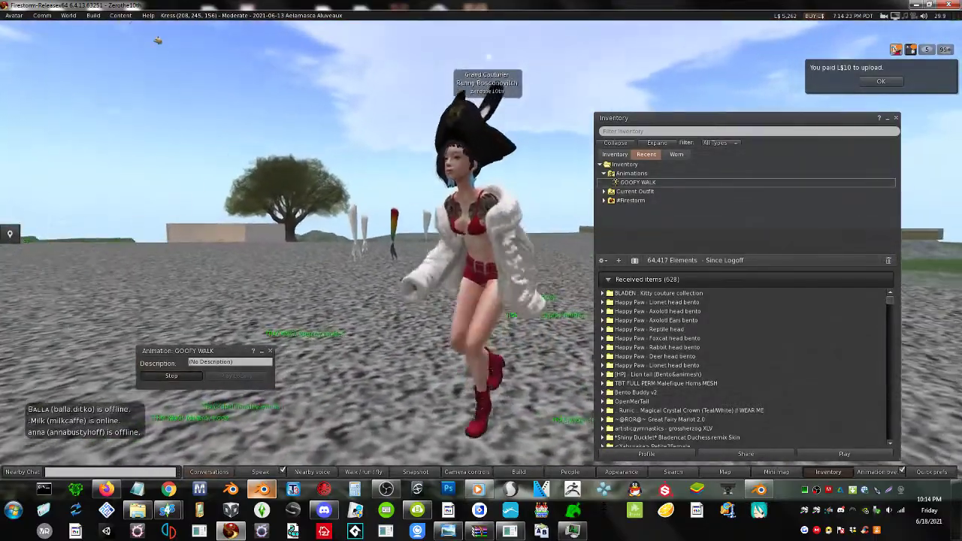
pyautogui.press('Left')
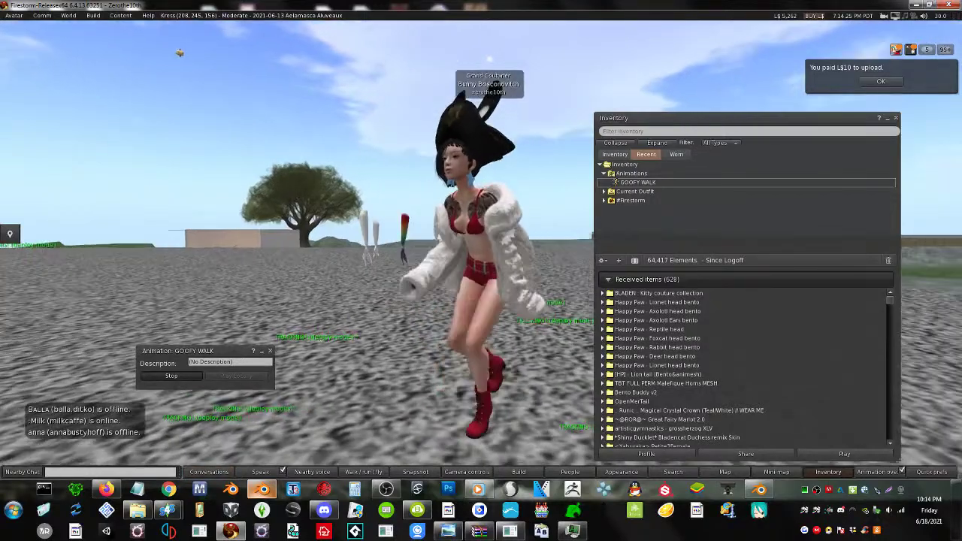
pyautogui.press('Left')
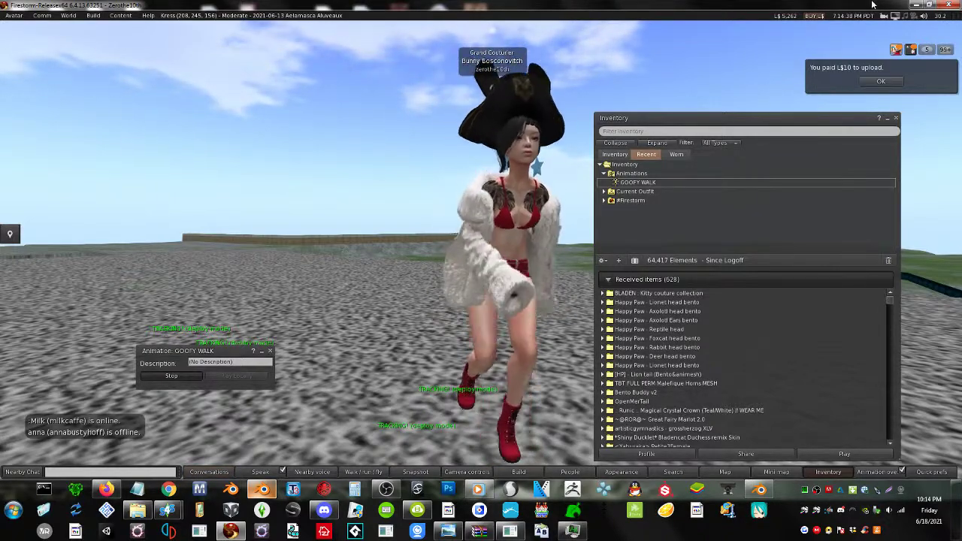
# - Switch to Sims 4 Studio and export the EA clip a_CAS_loco_walk_snooty_medium_x to the Desktop as a_CAS_loco_walk_snooty_medium.blend
pyautogui.click(916, 4)
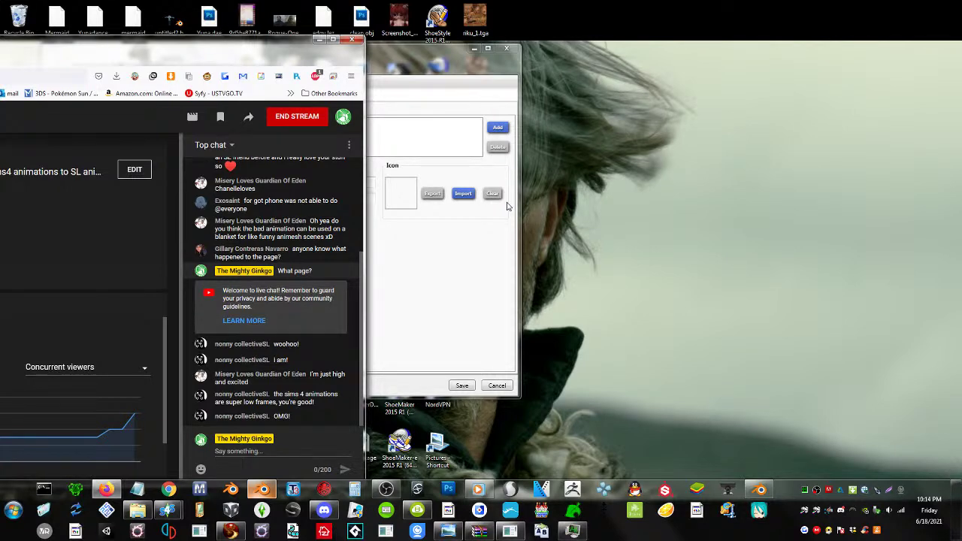
pyautogui.moveTo(411, 53); pyautogui.dragTo(835, 66)
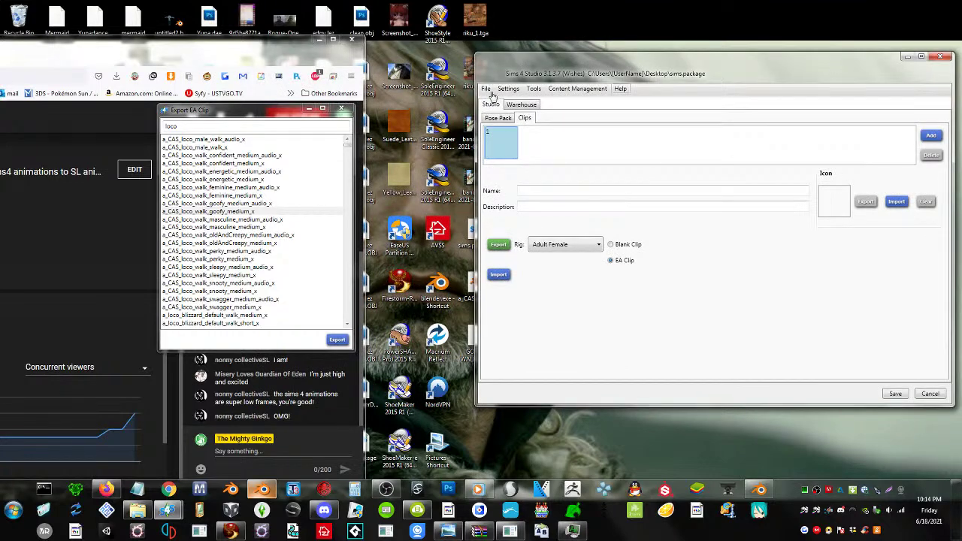
pyautogui.moveTo(250, 113); pyautogui.dragTo(710, 48)
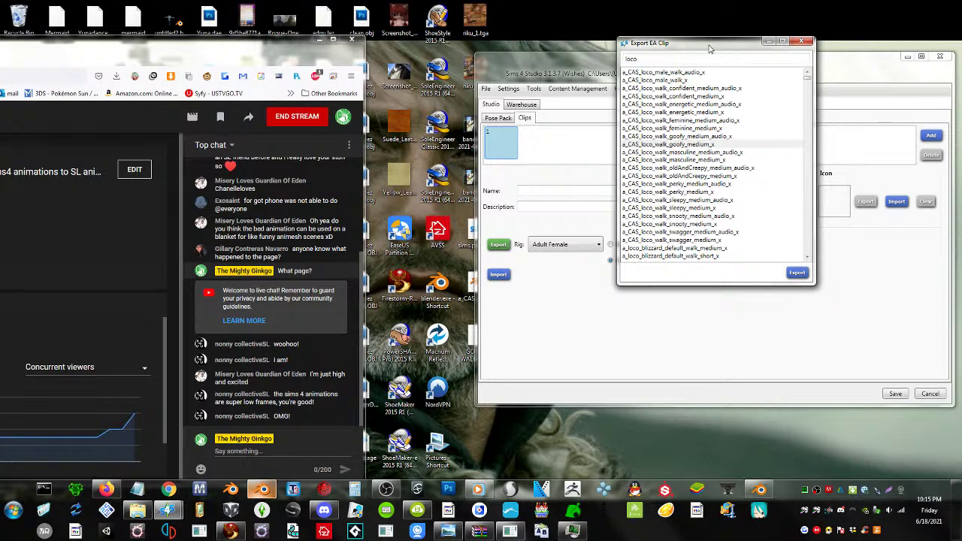
pyautogui.scroll(-3, 721, 185)
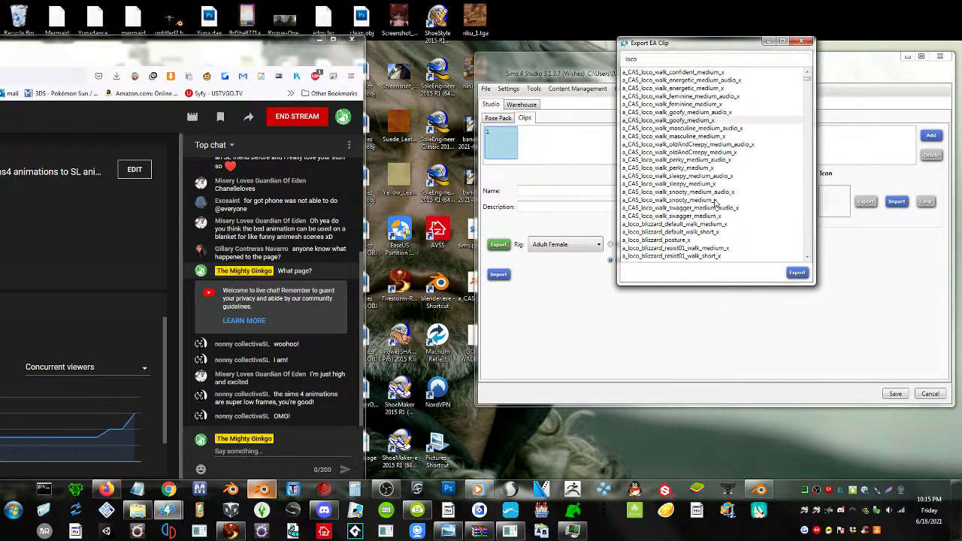
pyautogui.scroll(2, 677, 235)
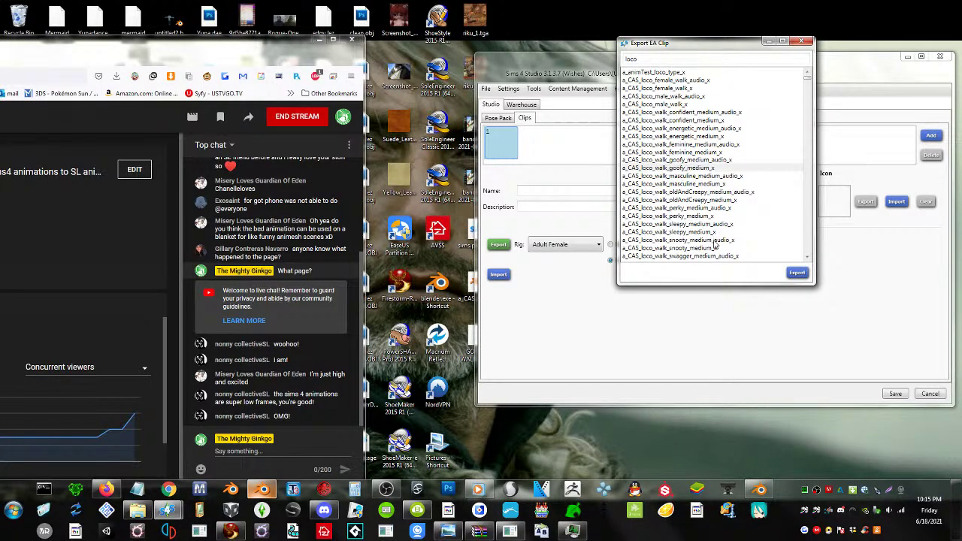
pyautogui.click(693, 248)
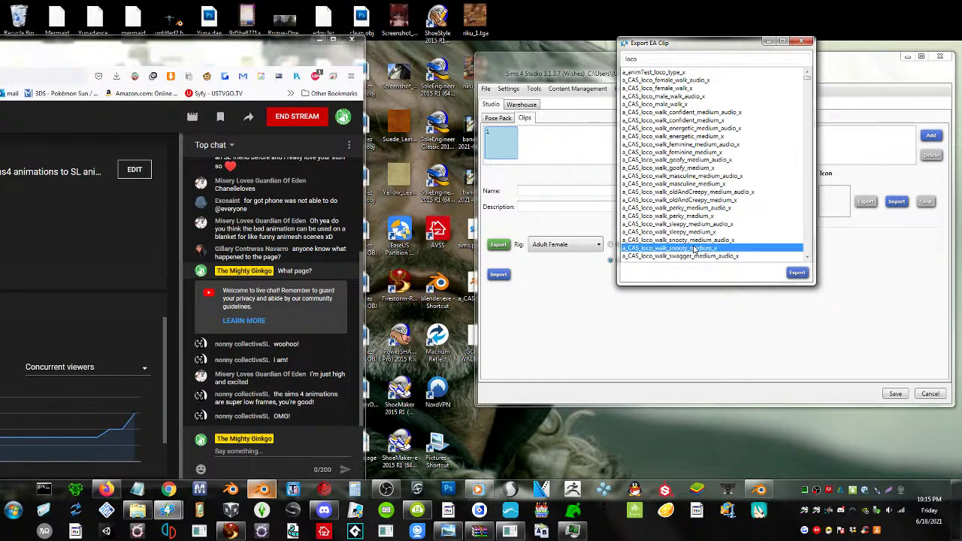
pyautogui.click(798, 273)
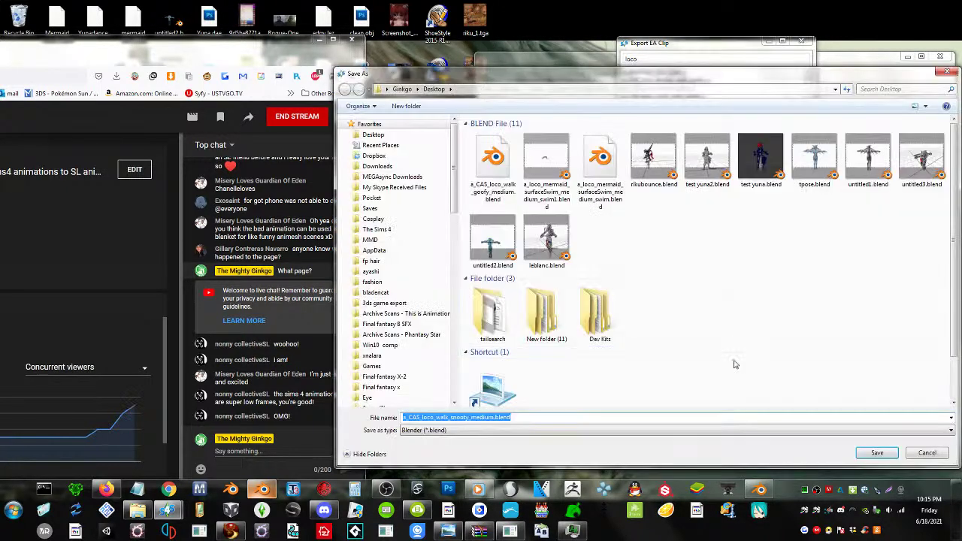
pyautogui.click(877, 452)
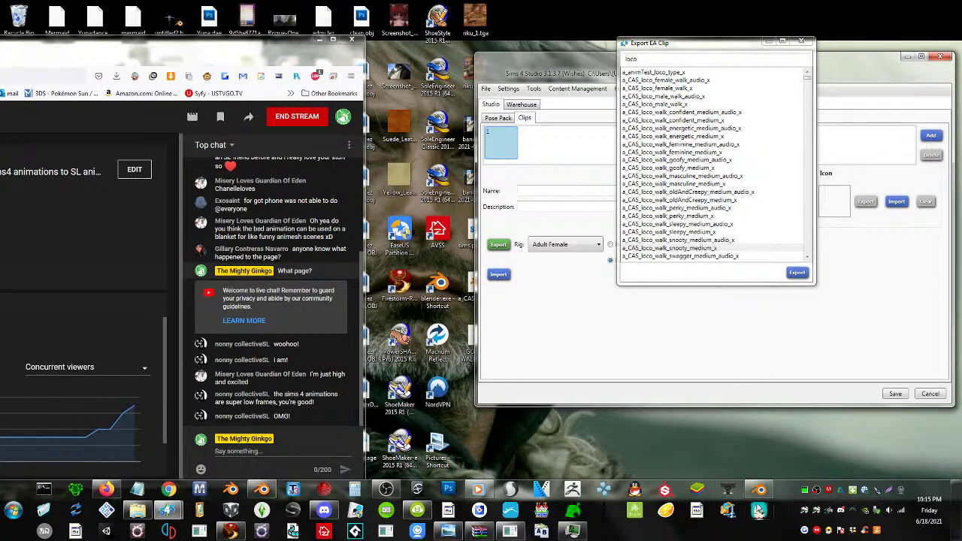
# - Minimize the Blender window and move the Desktop folder window below the EA clip list
pyautogui.click(758, 490)
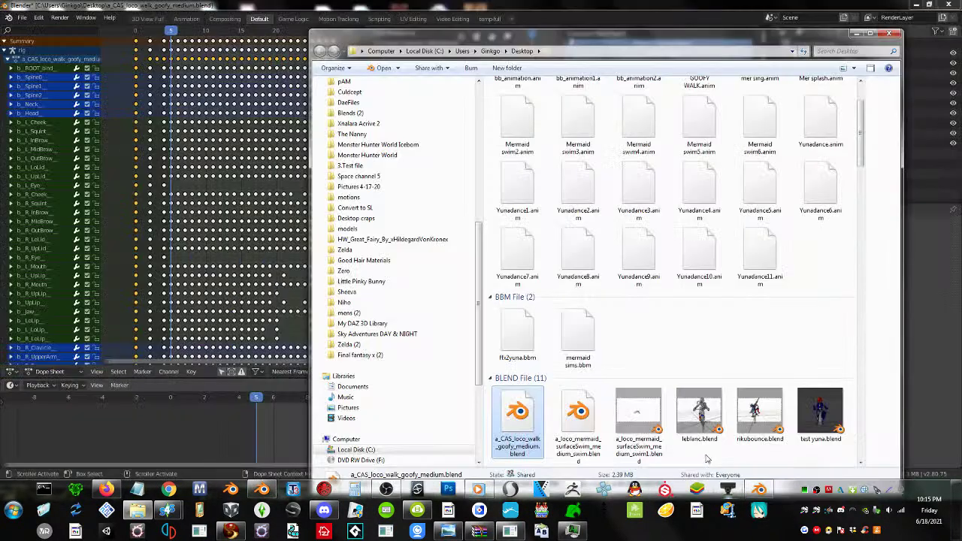
pyautogui.click(766, 493)
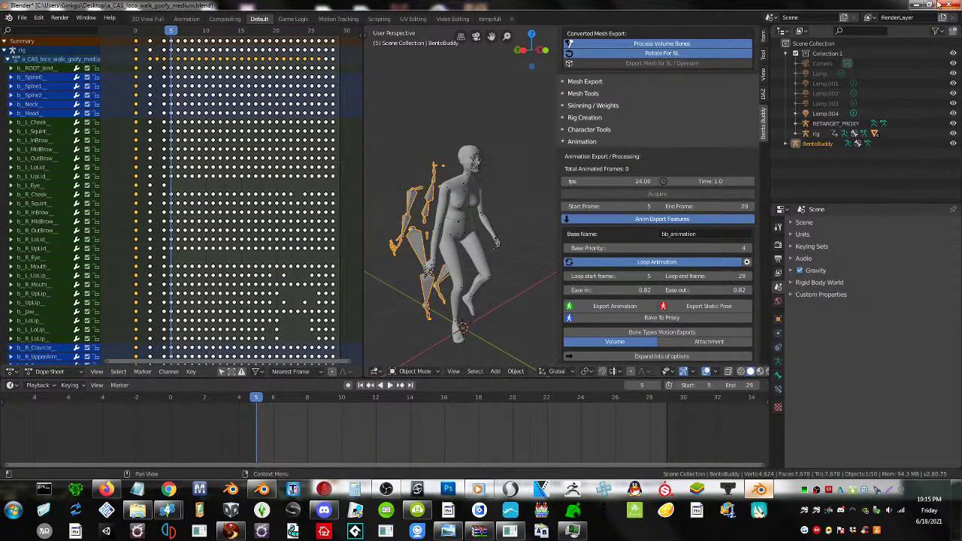
pyautogui.click(915, 5)
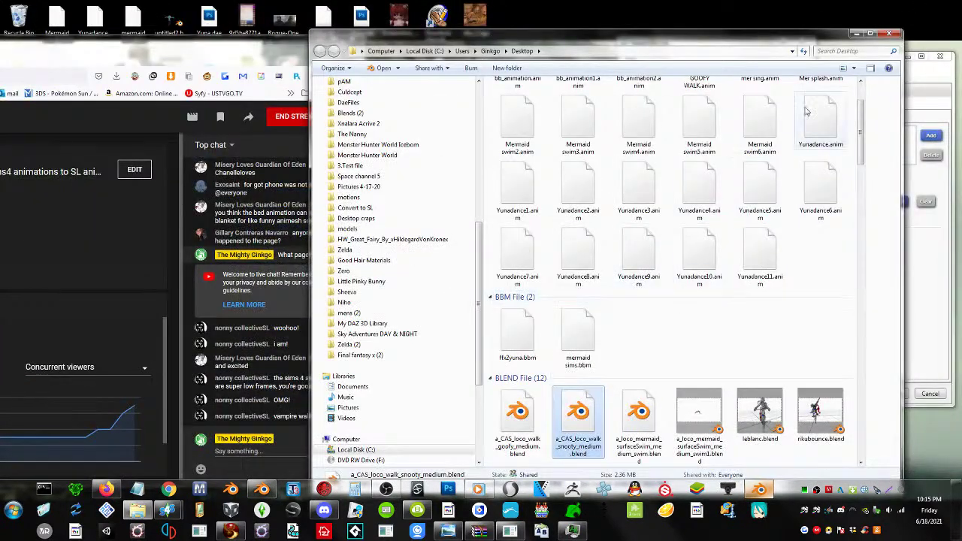
pyautogui.moveTo(780, 43); pyautogui.dragTo(823, 308)
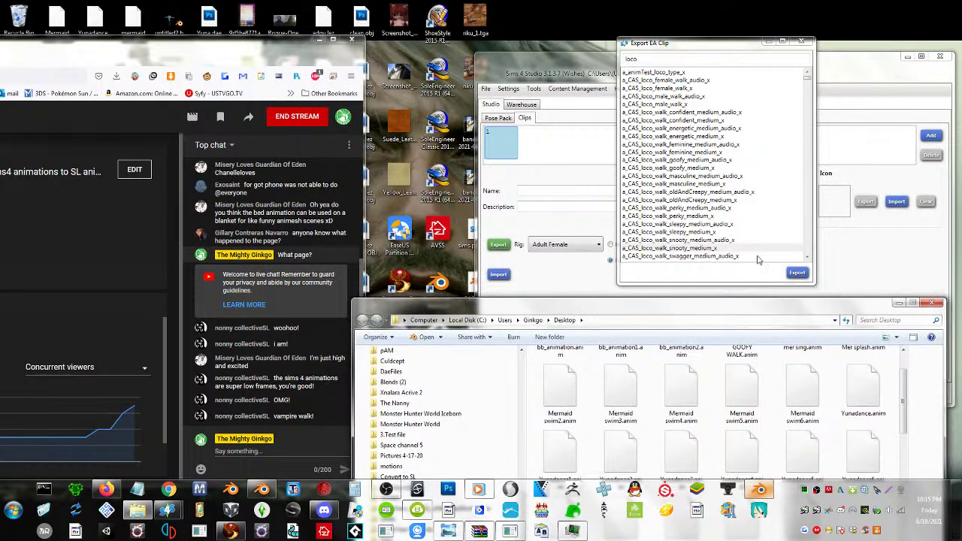
# - Filter the EA clips by vampire and export a_loco_vampire_default_walk_medium_x to the Desktop as a Blender file
pyautogui.click(698, 216)
pyautogui.scroll(-3, 698, 217)
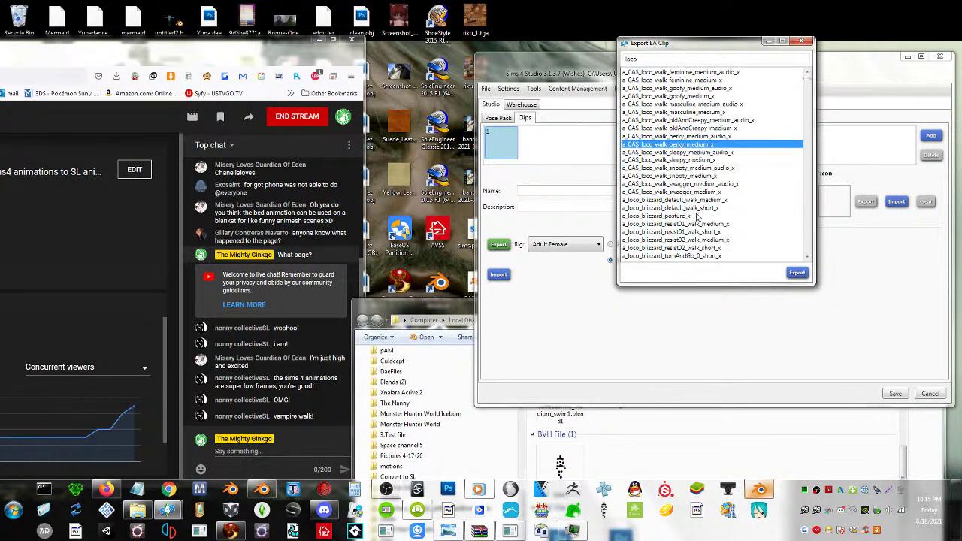
pyautogui.click(690, 59)
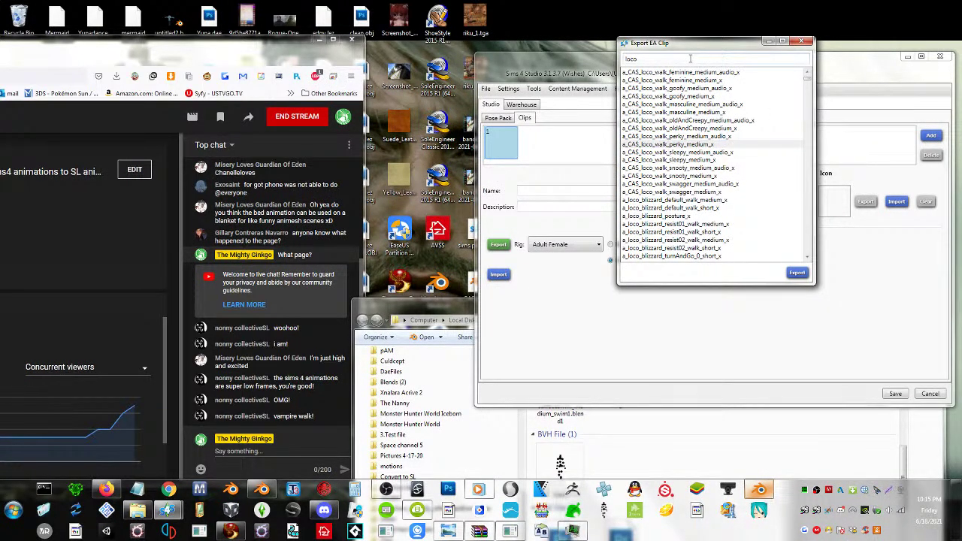
pyautogui.write('va')
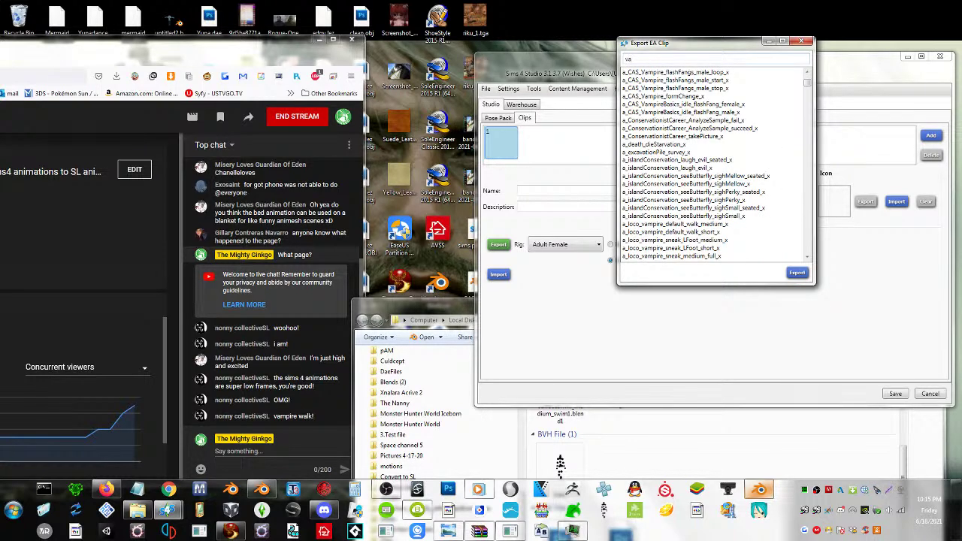
pyautogui.write('mpire')
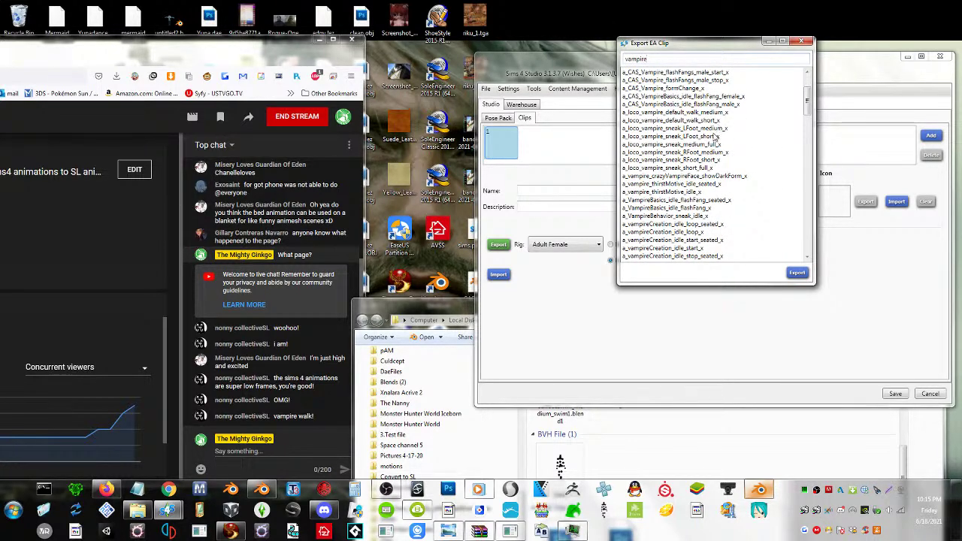
pyautogui.click(680, 121)
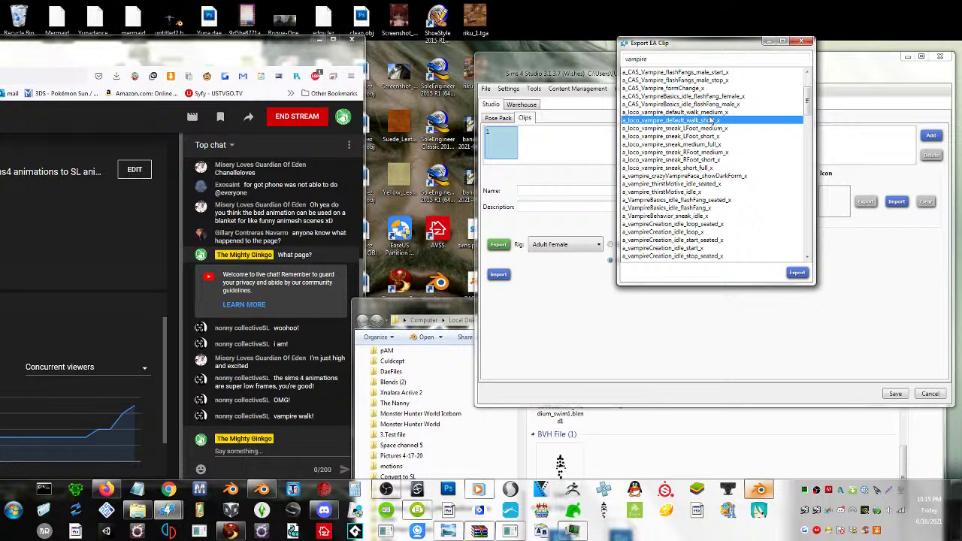
pyautogui.click(710, 113)
pyautogui.click(797, 273)
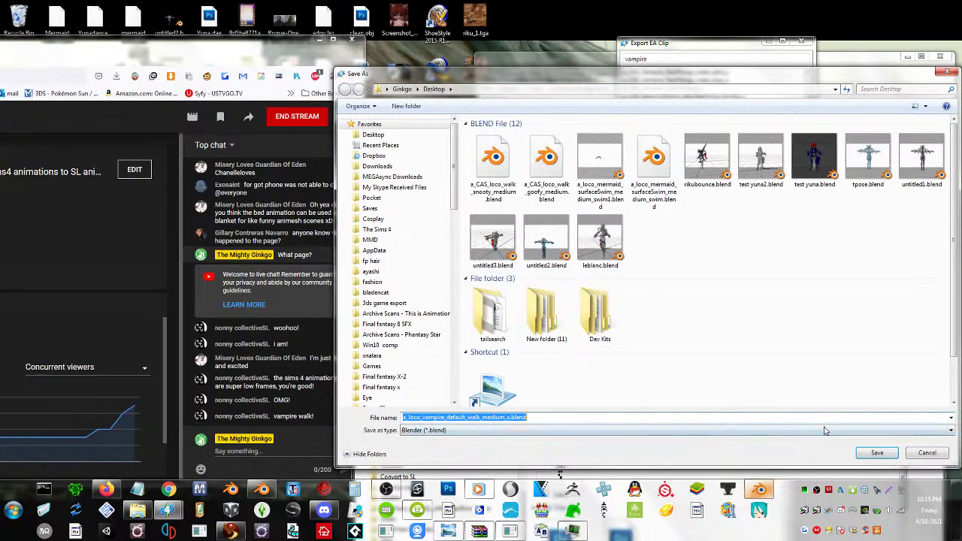
pyautogui.click(876, 453)
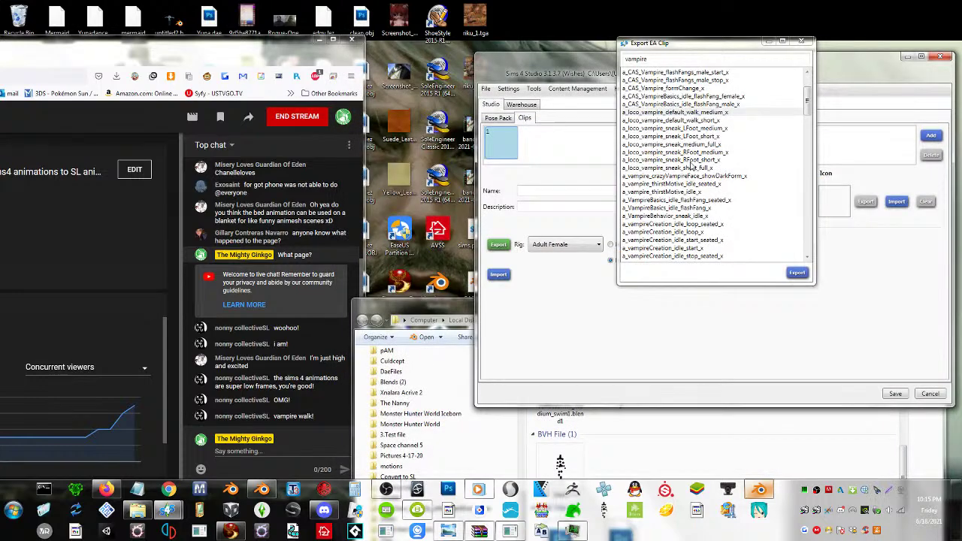
# - Look through the filtered vampire clips for other walk animations
pyautogui.scroll(-1, 691, 167)
pyautogui.scroll(-6, 690, 167)
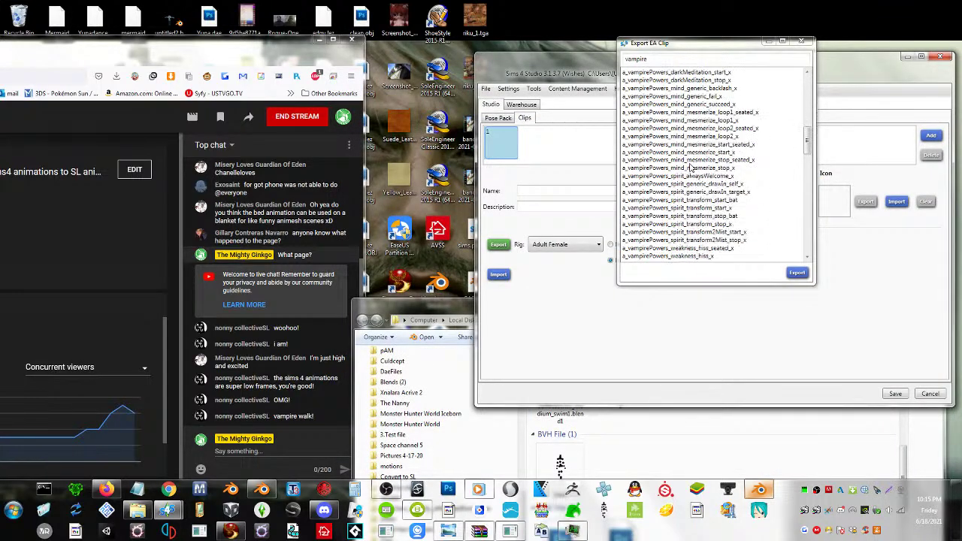
pyautogui.scroll(-6, 690, 167)
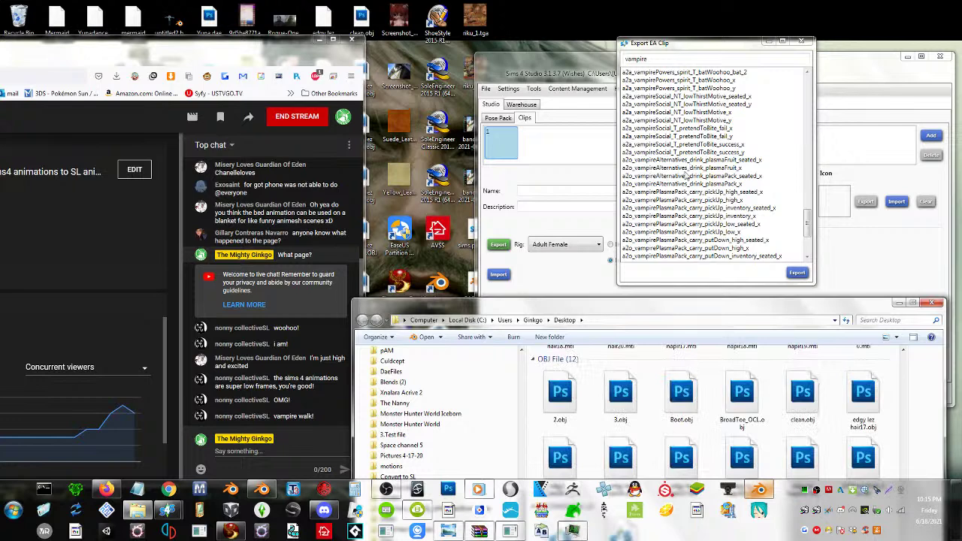
pyautogui.click(665, 192)
pyautogui.scroll(-4, 665, 194)
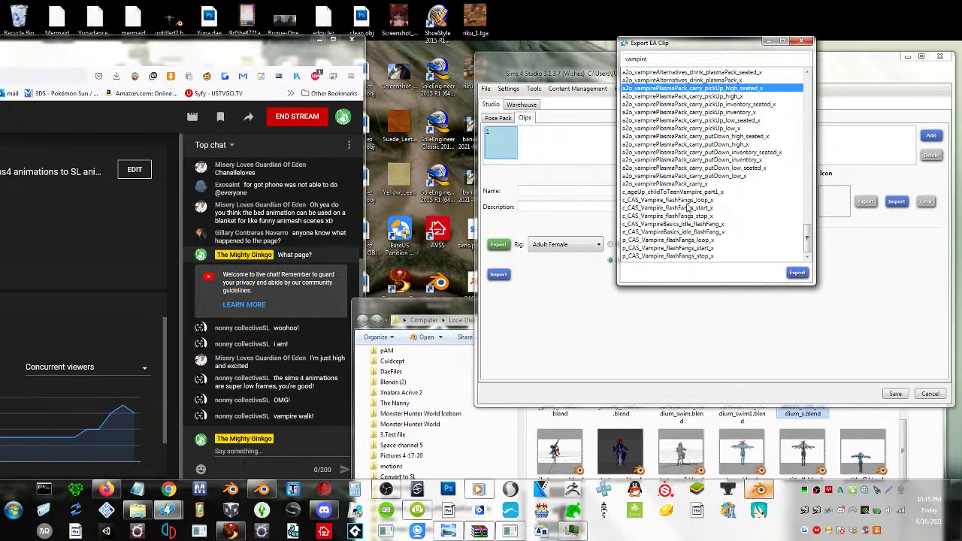
pyautogui.click(688, 201)
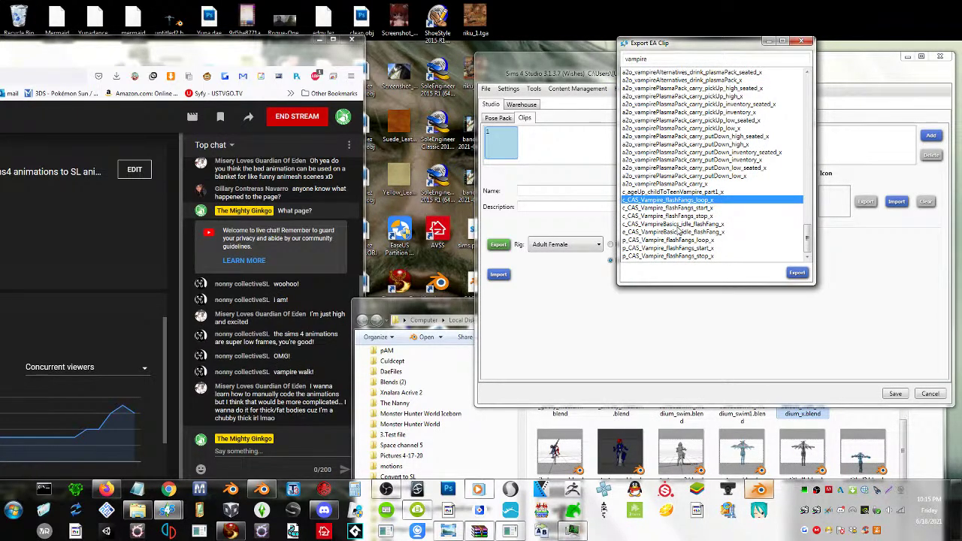
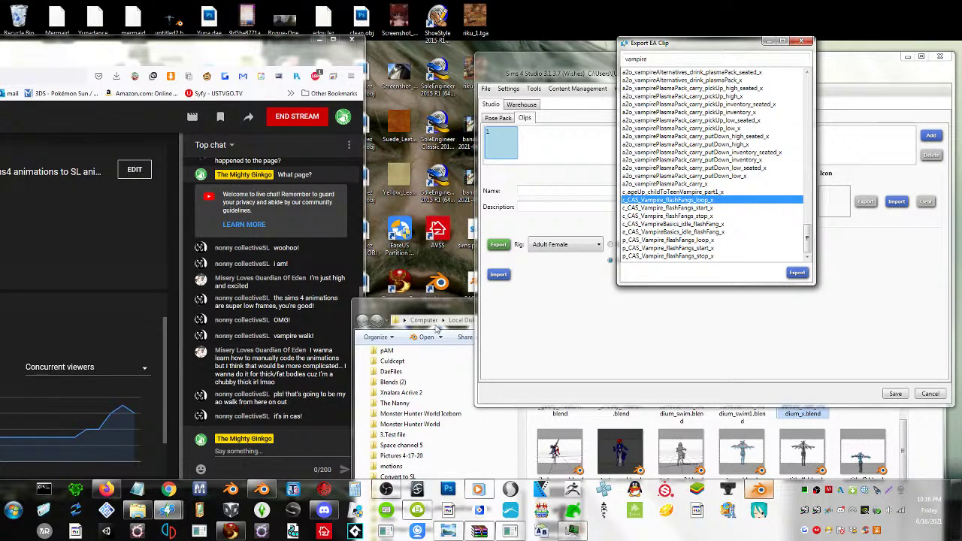
pyautogui.click(680, 208)
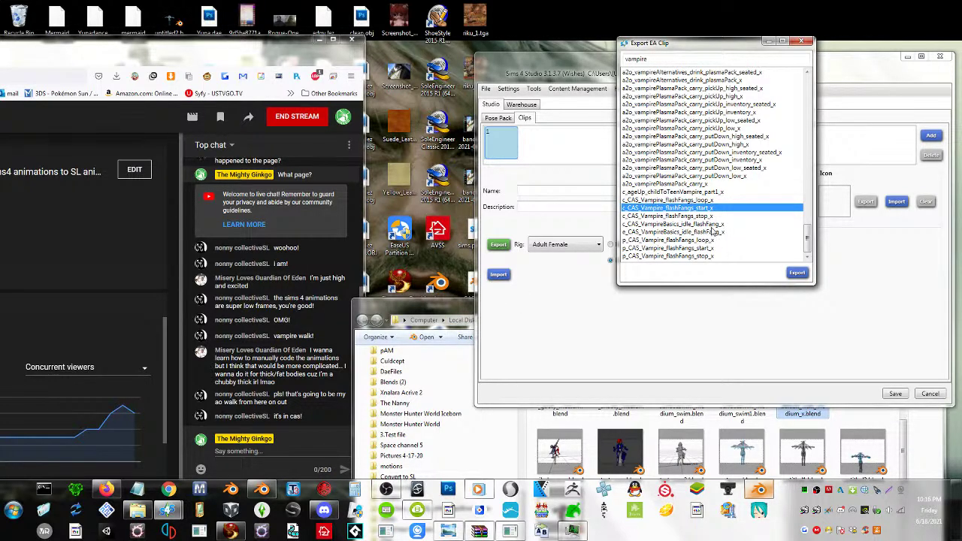
pyautogui.click(681, 248)
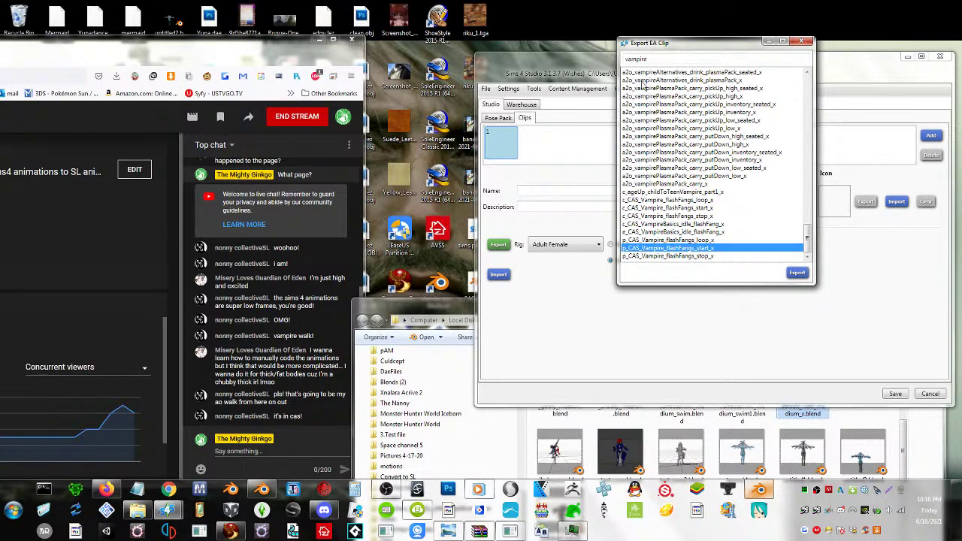
pyautogui.scroll(5, 704, 163)
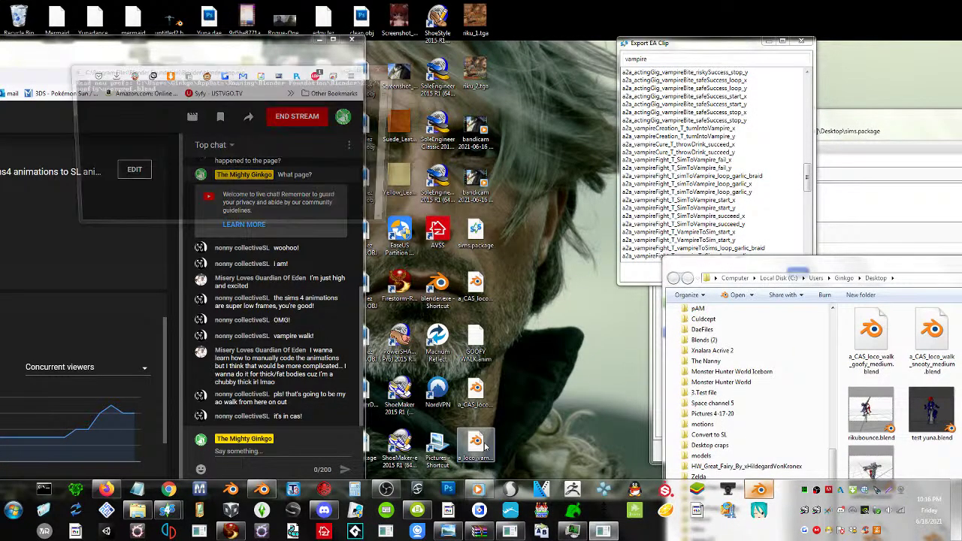
# - Open the exported vampire default walk file from the desktop in Blender and run restart dwm.bat
pyautogui.doubleClick(481, 443)
pyautogui.press('super')
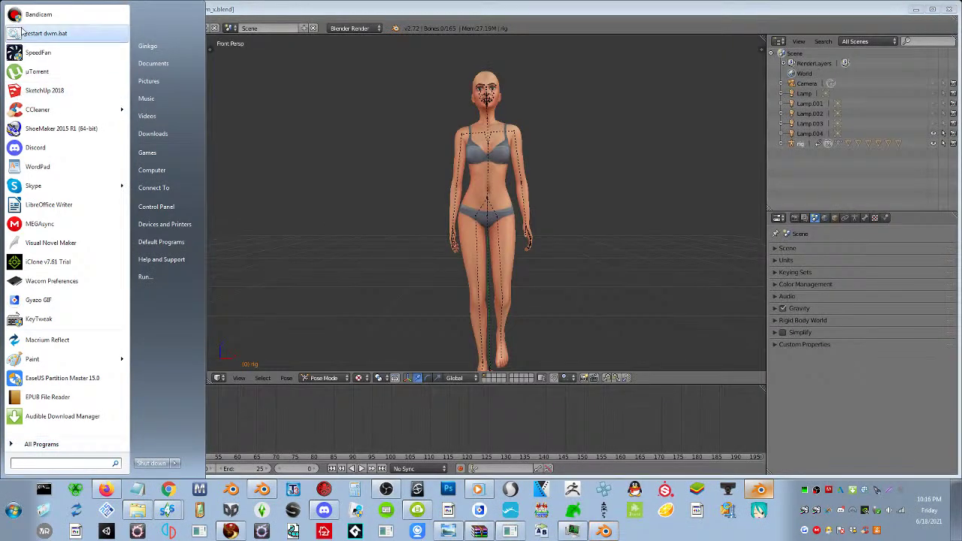
pyautogui.rightClick(21, 25)
pyautogui.click(49, 45)
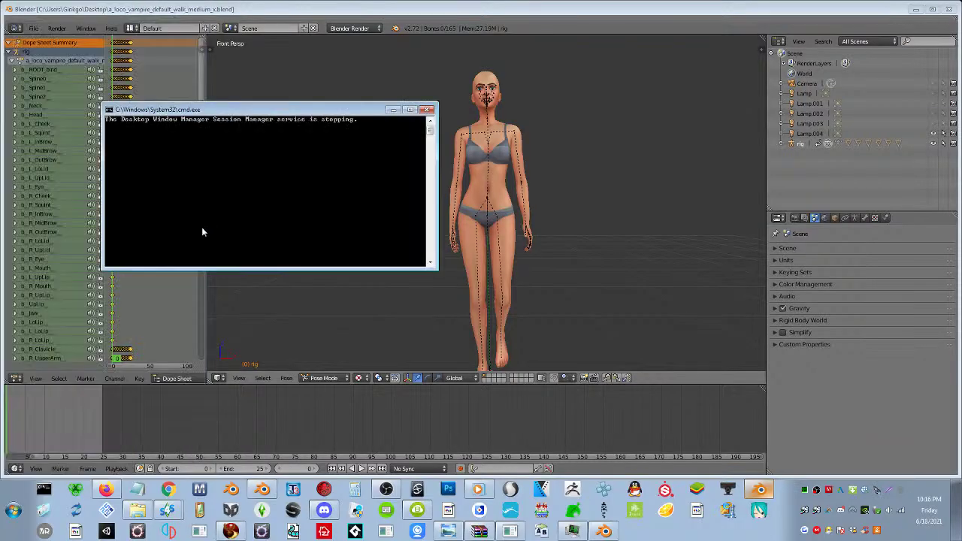
pyautogui.click(326, 295)
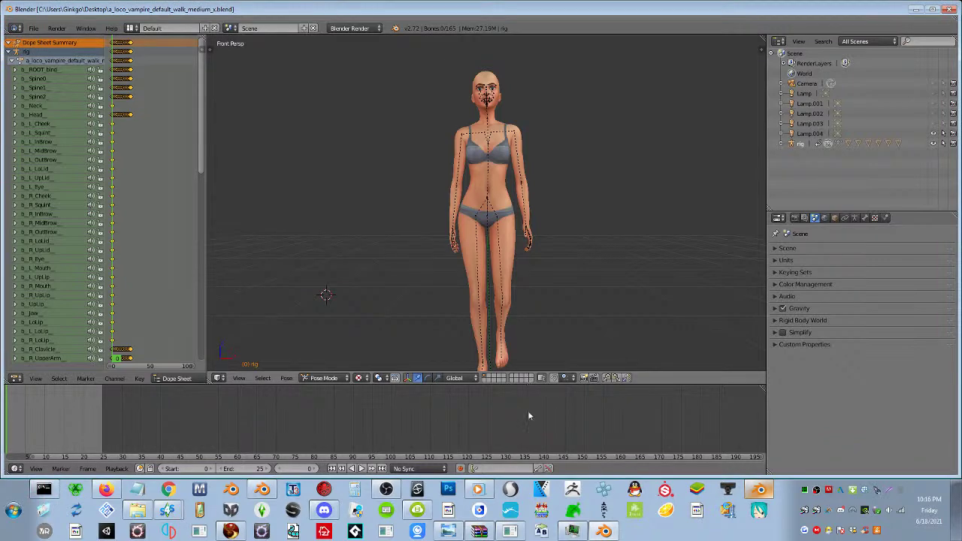
# - Play the vampire walk animation, view the rig from an angle, and stop playback
pyautogui.click(361, 468)
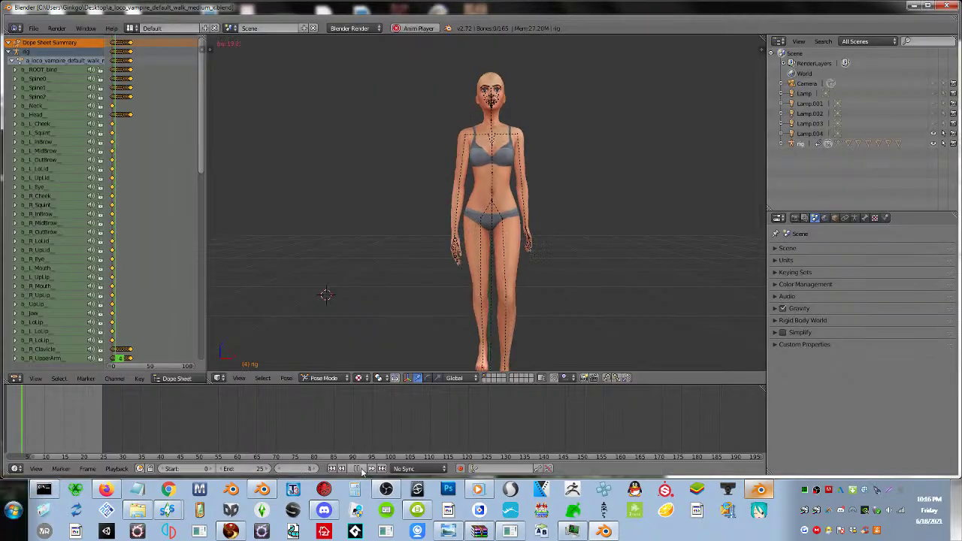
pyautogui.moveTo(554, 232); pyautogui.dragTo(629, 176, button='middle')
pyautogui.click(576, 209)
pyautogui.click(359, 468)
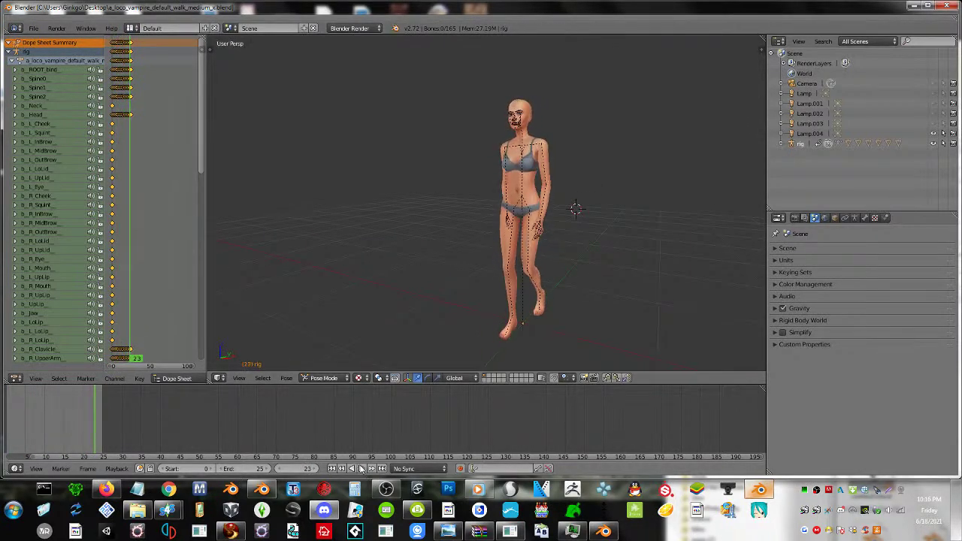
# - Return to the Export EA Clip list in Sims 4 Studio and replace the search text with CAs
pyautogui.click(913, 5)
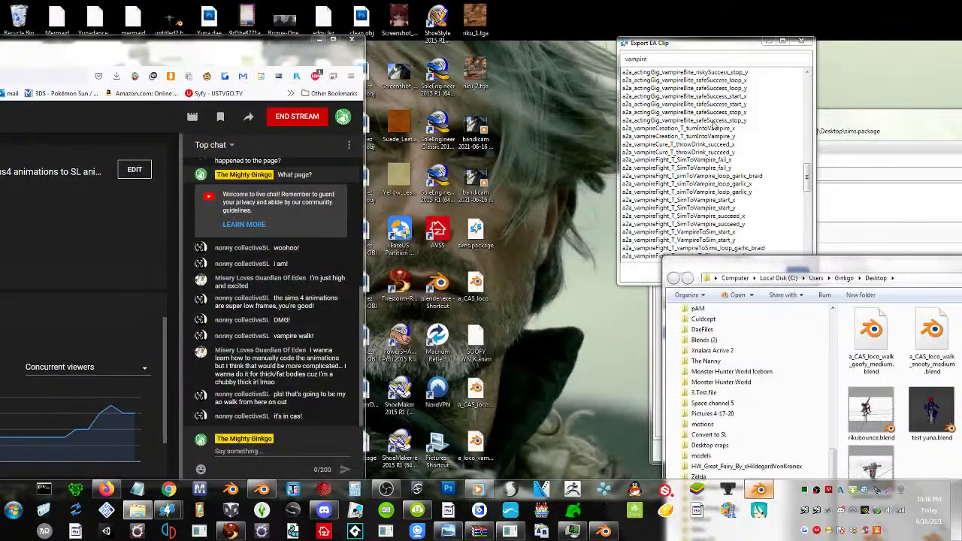
pyautogui.click(708, 66)
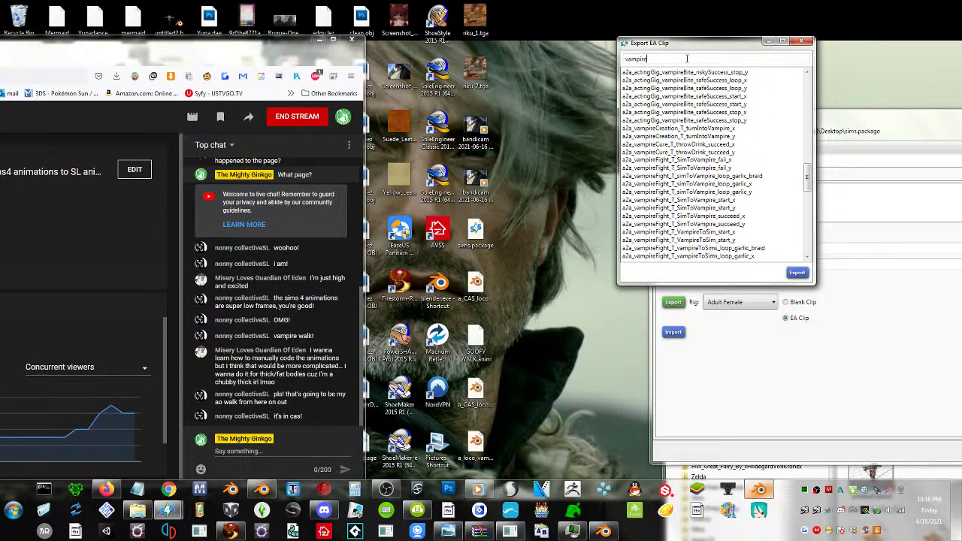
pyautogui.doubleClick(788, 60)
pyautogui.write('CAS')
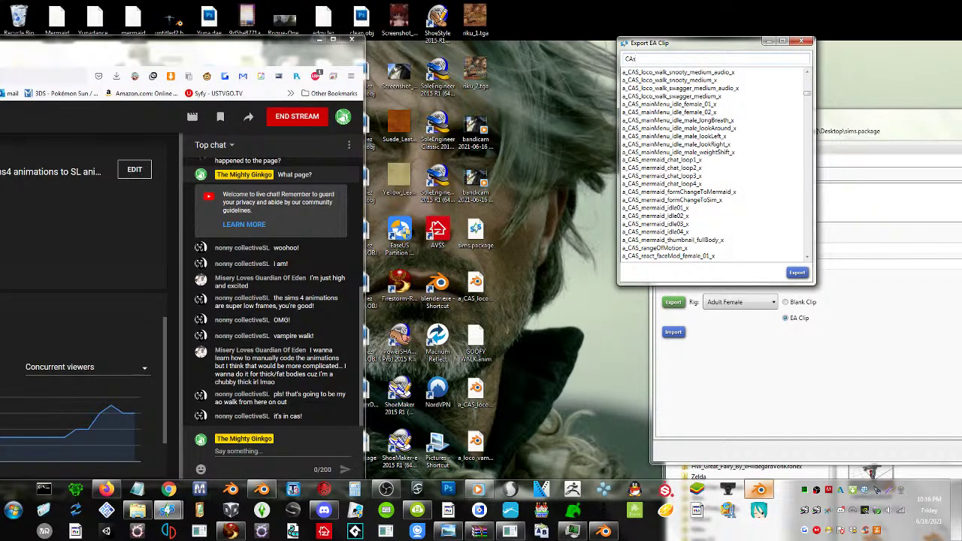
# - Look through the CAS clips in the list for another walk animation
pyautogui.click(720, 89)
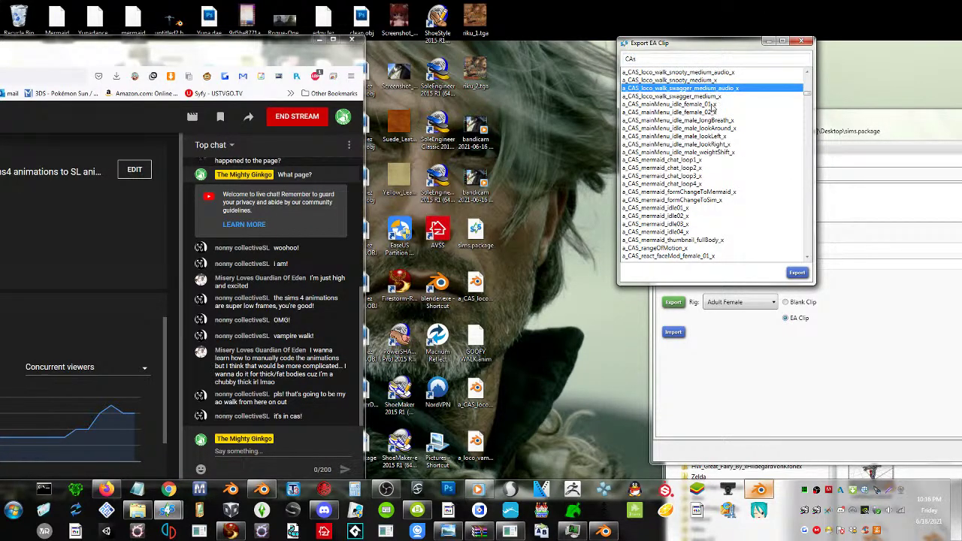
pyautogui.scroll(-7, 714, 105)
pyautogui.scroll(-6, 711, 136)
pyautogui.scroll(-8, 712, 138)
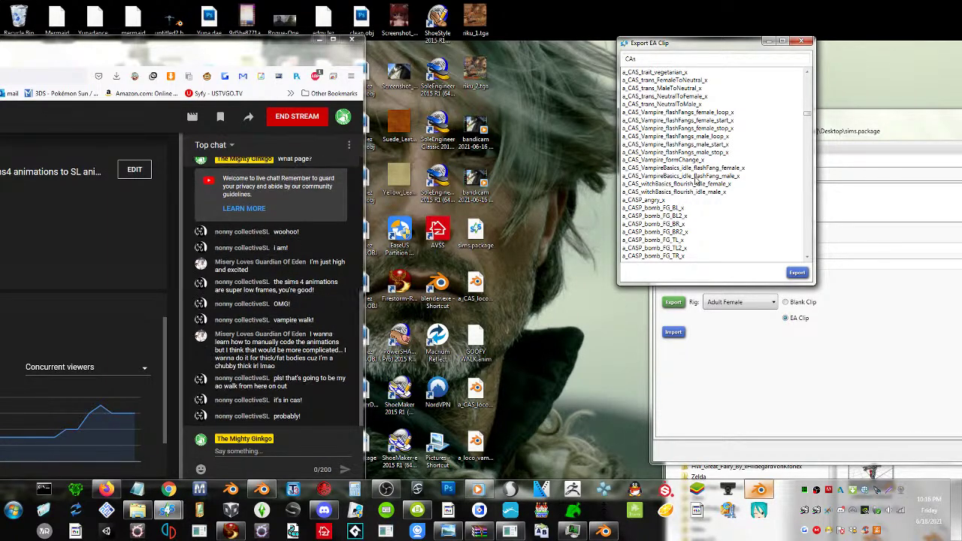
pyautogui.scroll(1, 698, 181)
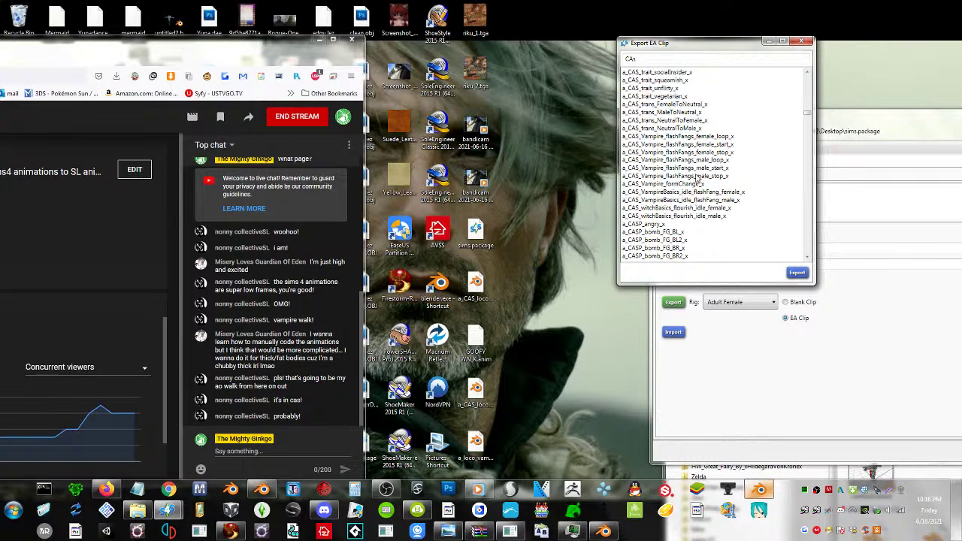
# - Filter the EA clips by "creep" and export a_CAS_loco_walk_oldAndCreepy_medium_x to the desktop
pyautogui.click(685, 60)
pyautogui.press('BackSpace')
pyautogui.write('S')
pyautogui.write('creep')
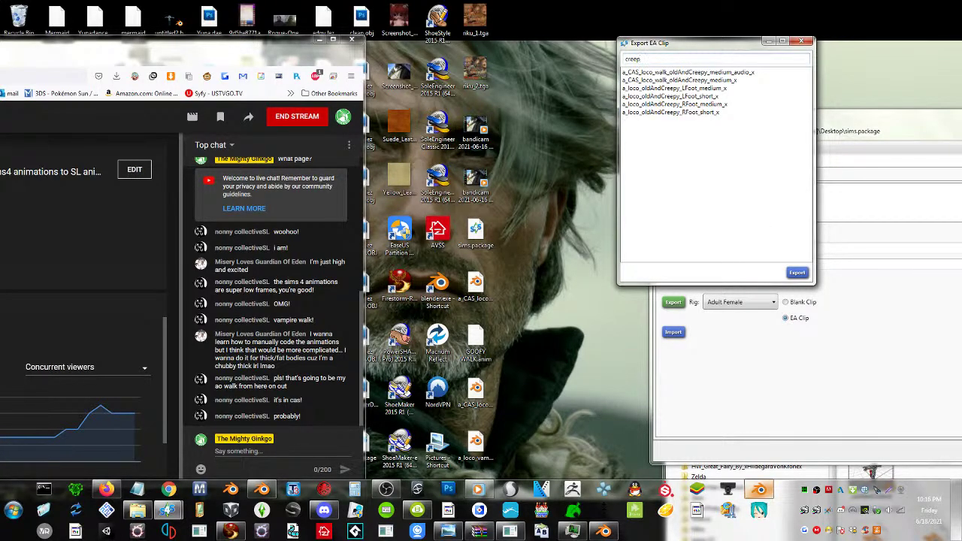
pyautogui.click(669, 80)
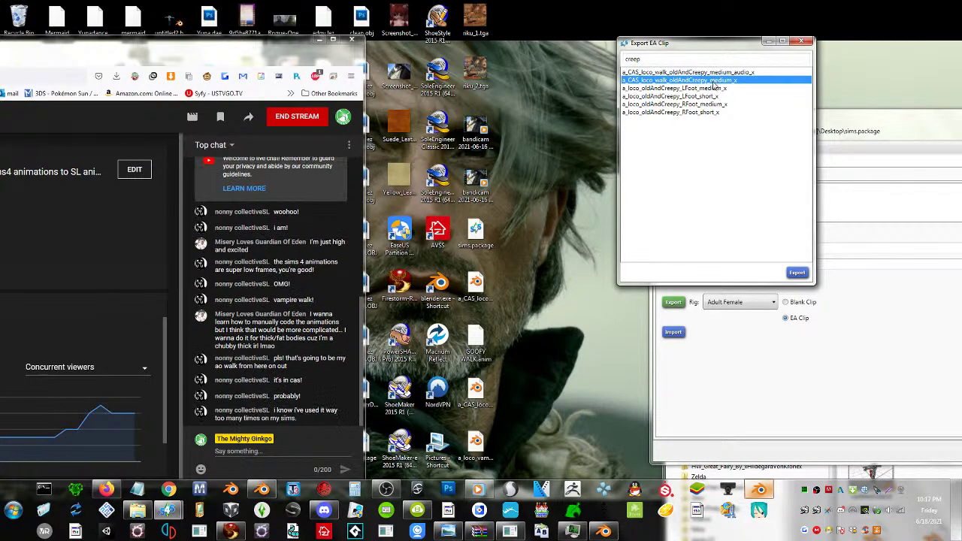
pyautogui.click(800, 275)
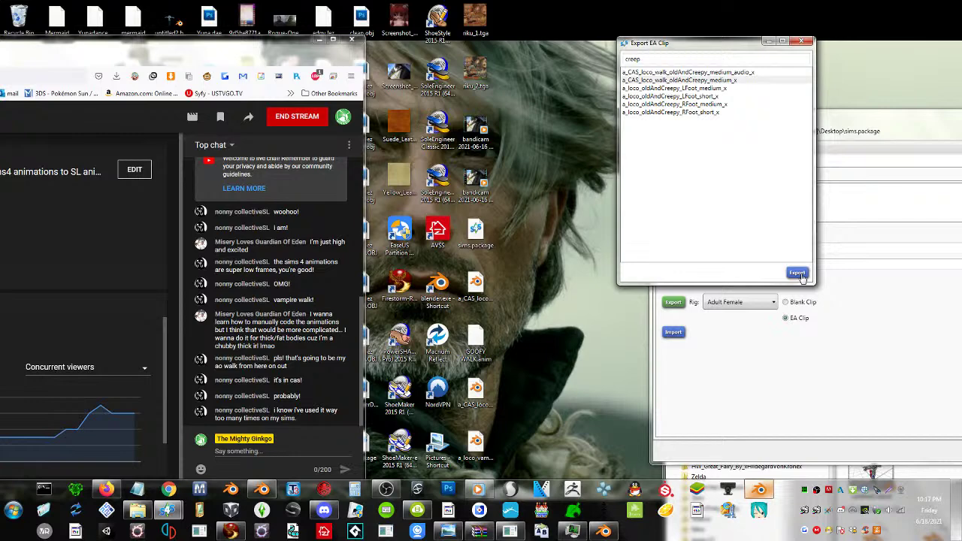
pyautogui.click(861, 463)
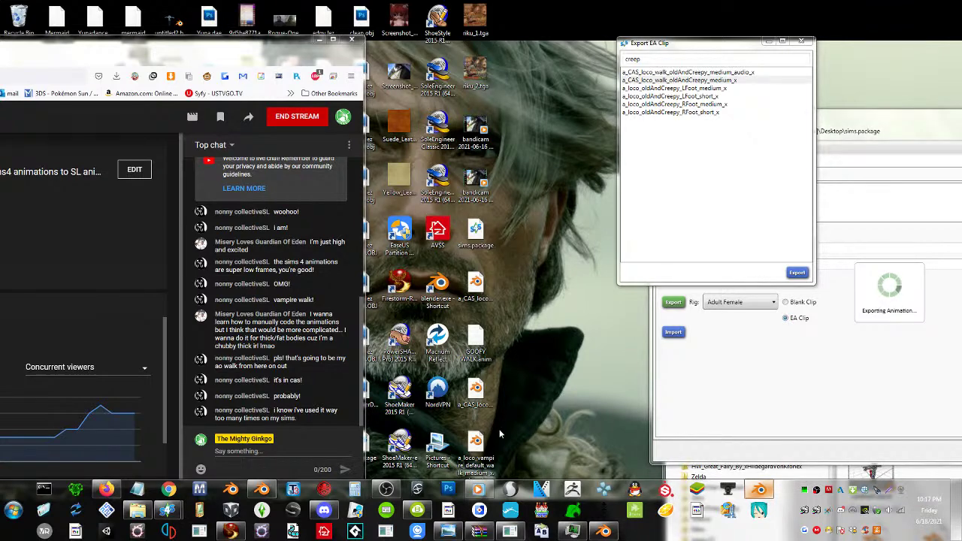
# - Move the vampire walk file to a free spot on the desktop, open it in Blender, and run restart dwm.bat
pyautogui.click(473, 444)
pyautogui.moveTo(474, 443); pyautogui.dragTo(553, 290)
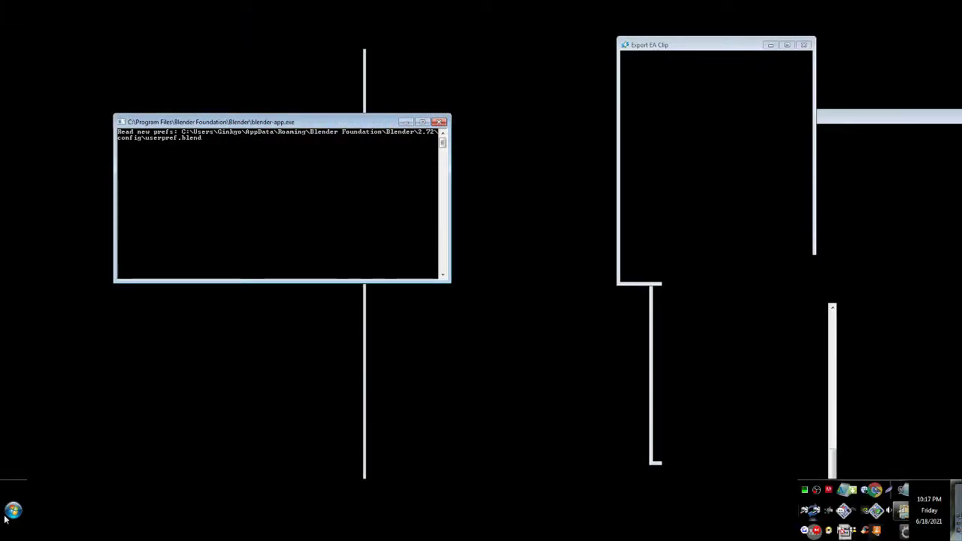
pyautogui.press('super')
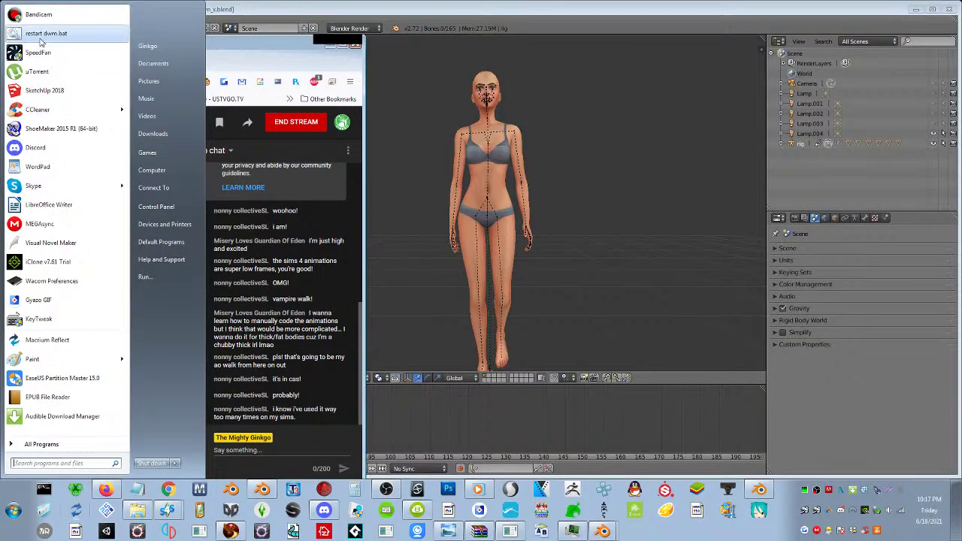
pyautogui.rightClick(41, 33)
pyautogui.click(60, 48)
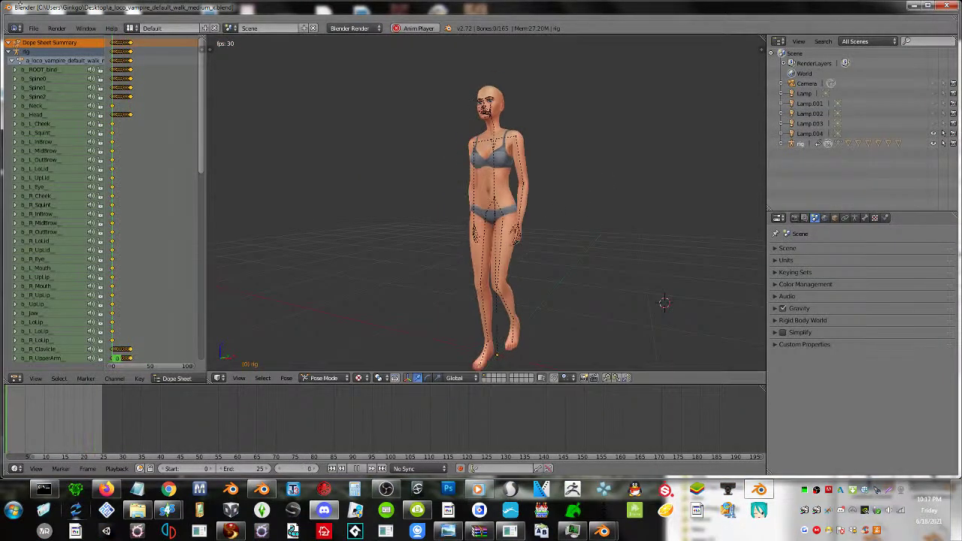
# - Open a_CAS_loco_walk_oldAndCreepy_medium.blend, play the animation and view the walking rig from its side
pyautogui.click(32, 27)
pyautogui.click(51, 54)
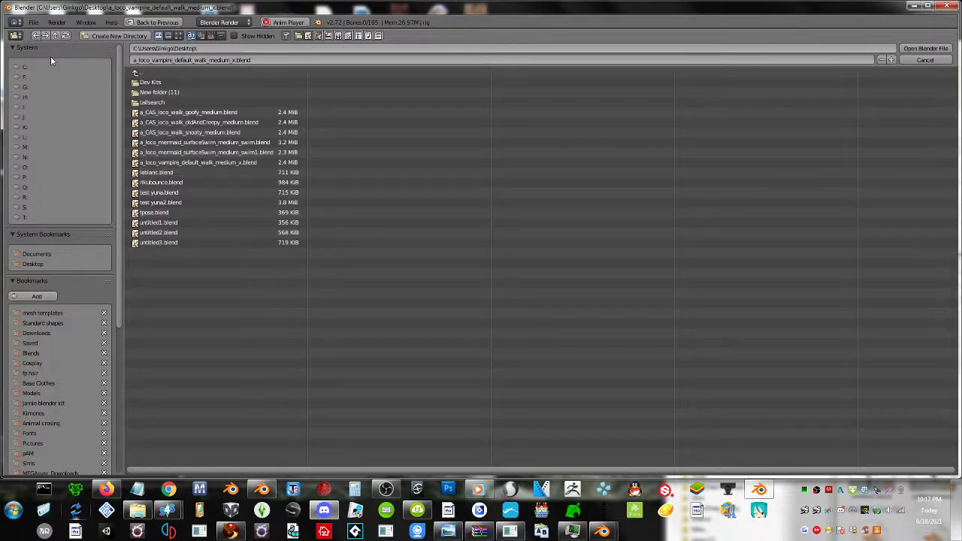
pyautogui.doubleClick(223, 123)
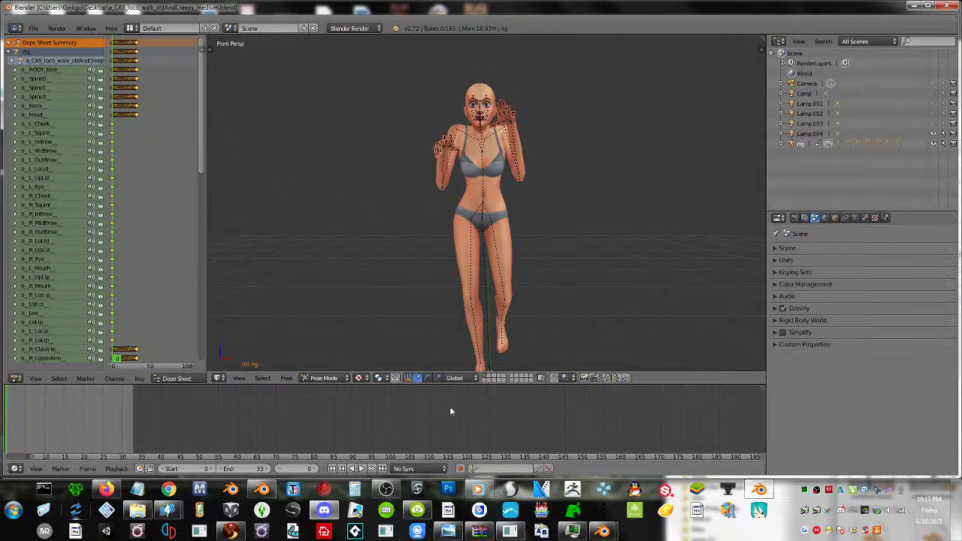
pyautogui.click(361, 469)
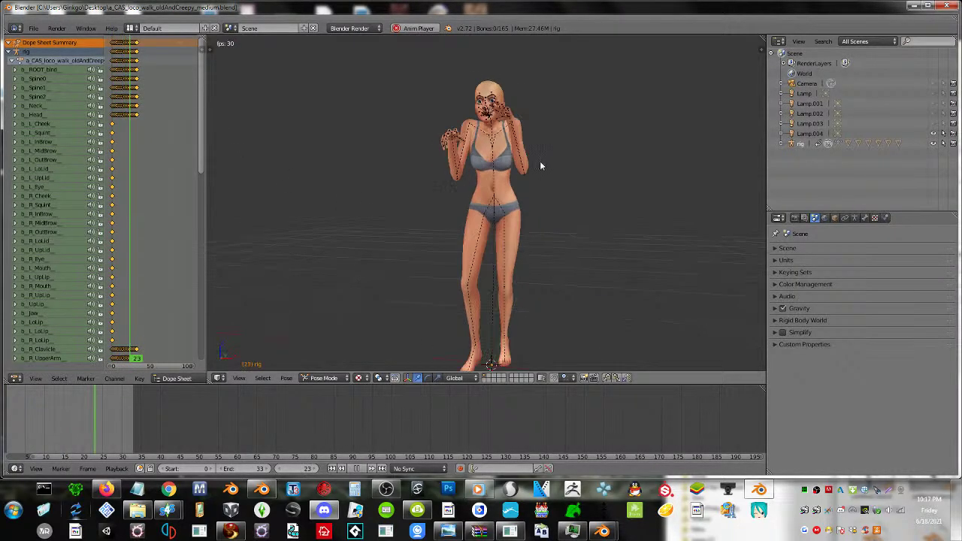
pyautogui.moveTo(554, 165); pyautogui.dragTo(457, 161, button='middle')
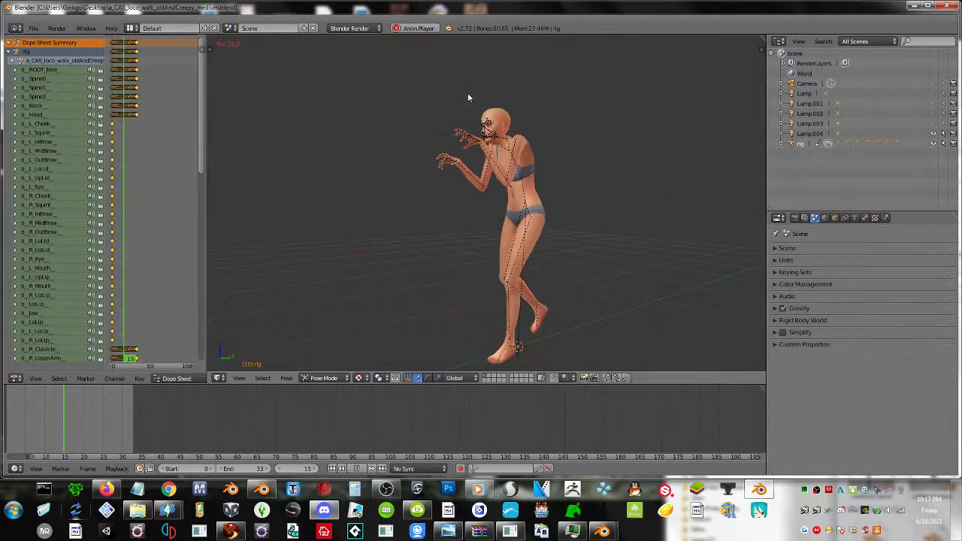
# - Fit the Blender window beside the live chat, examine the playing creepy walk from the side and front, and minimize the window
pyautogui.moveTo(311, 11); pyautogui.dragTo(697, 53)
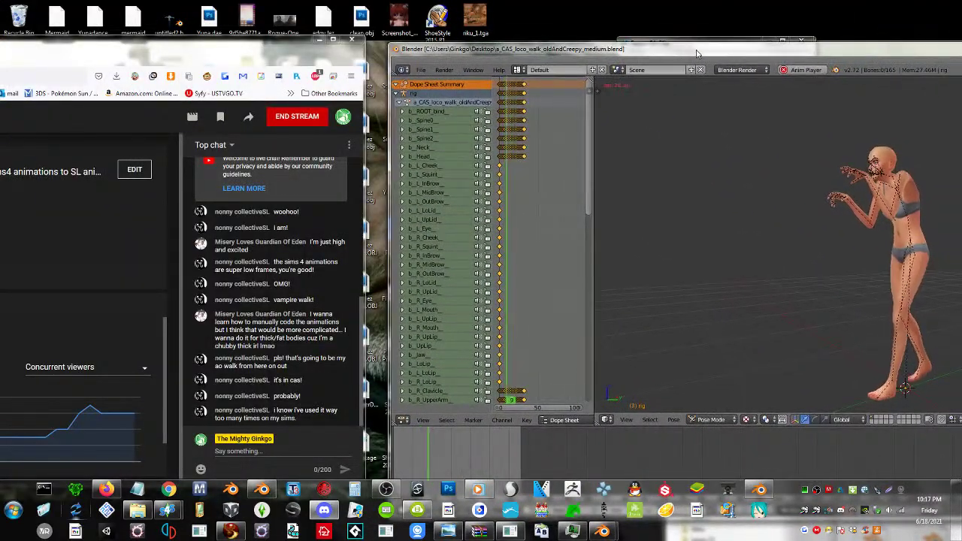
pyautogui.moveTo(697, 53); pyautogui.dragTo(324, 62)
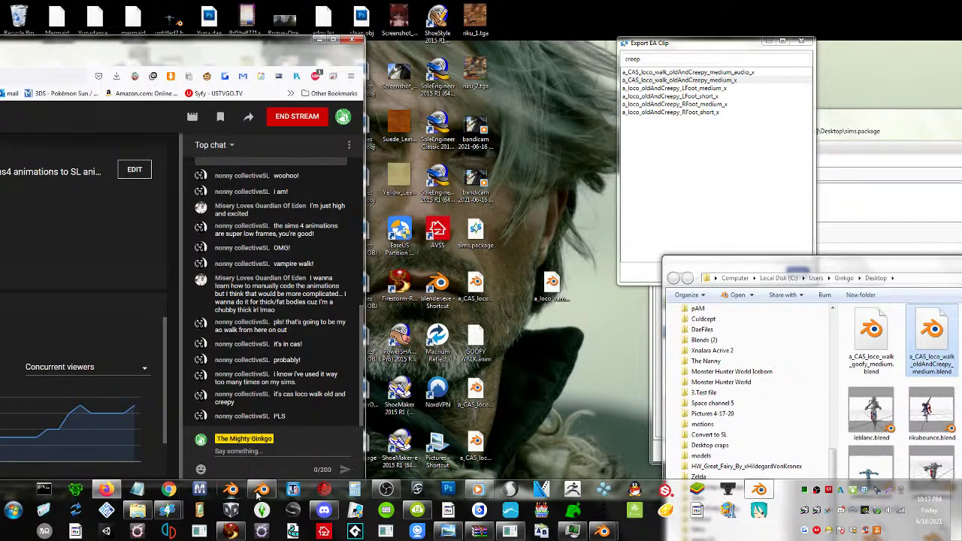
pyautogui.moveTo(603, 532)
pyautogui.click(643, 417)
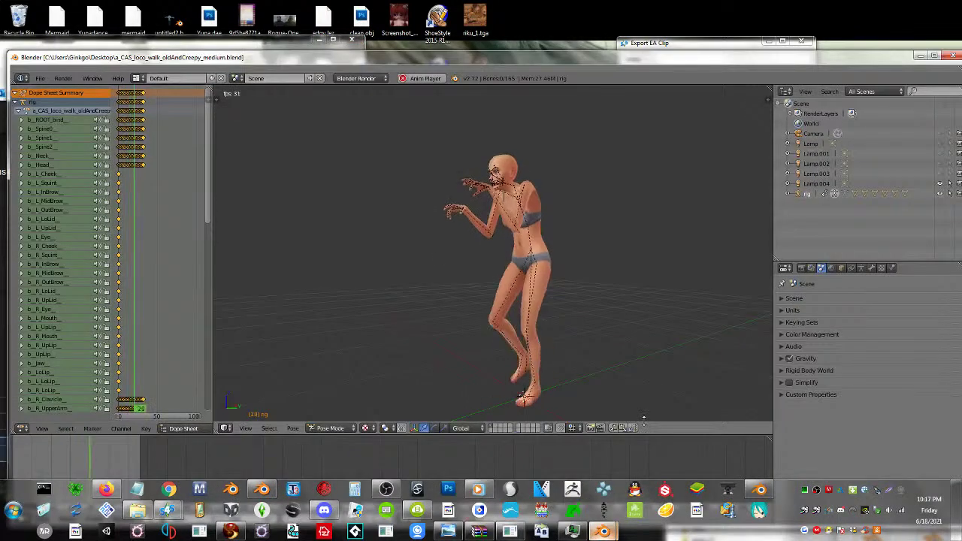
pyautogui.moveTo(8, 301); pyautogui.dragTo(376, 301)
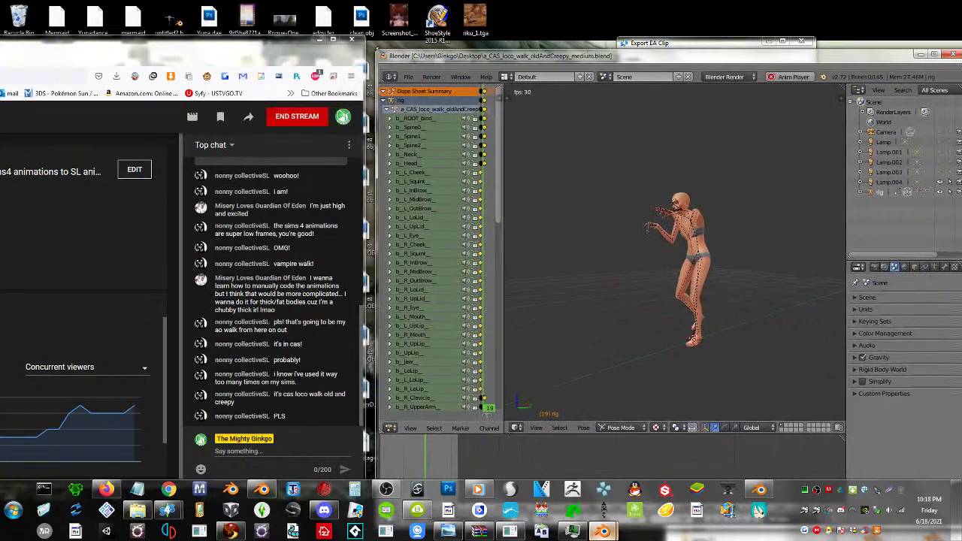
pyautogui.scroll(3, 632, 313)
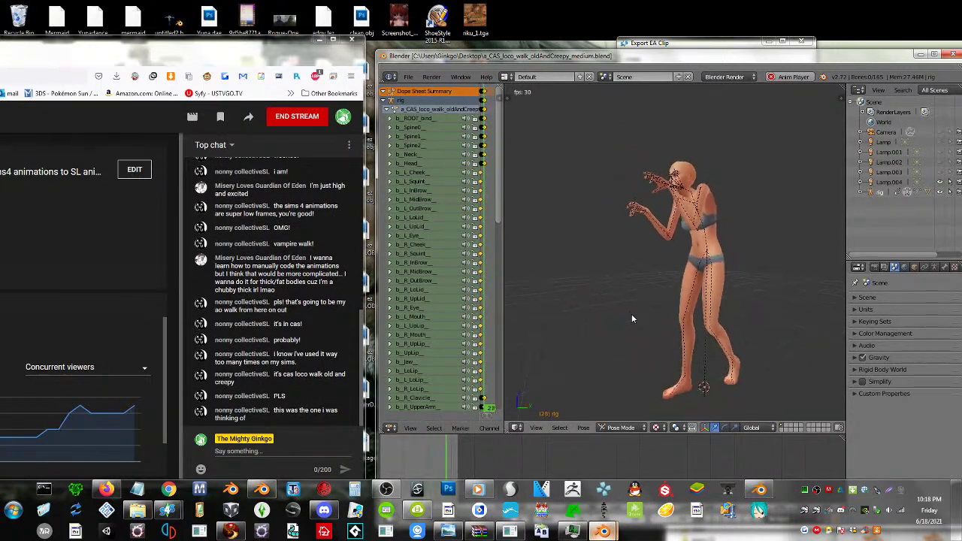
pyautogui.moveTo(645, 314); pyautogui.dragTo(730, 290, button='middle')
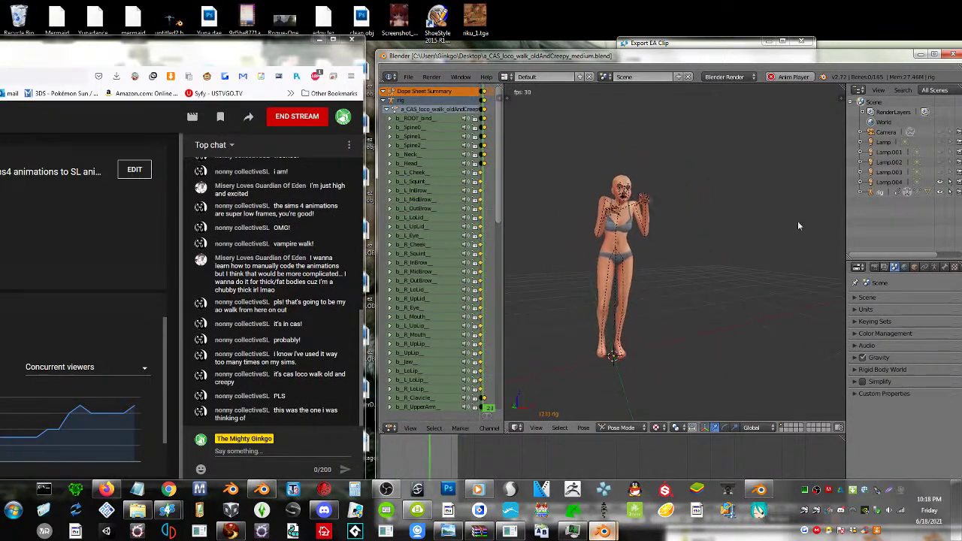
pyautogui.scroll(3, 701, 275)
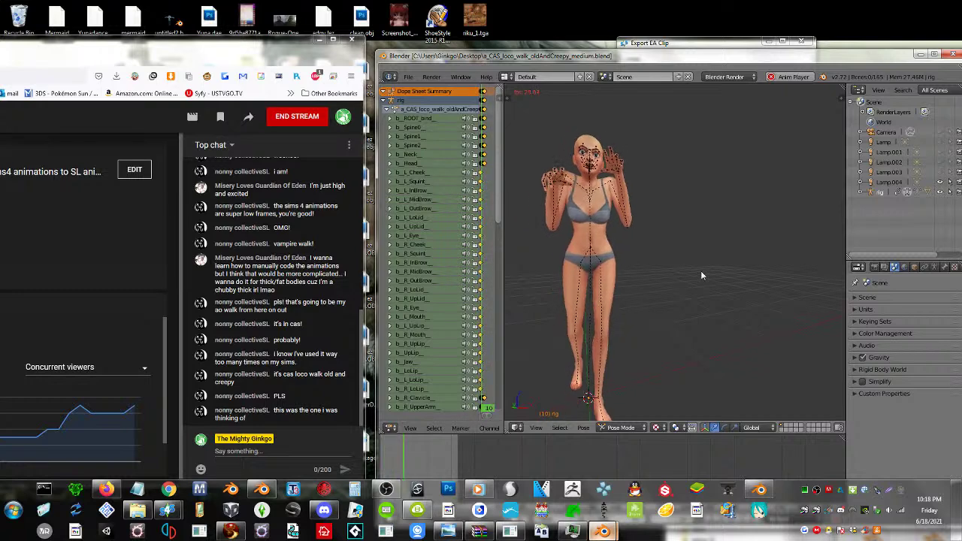
pyautogui.click(919, 56)
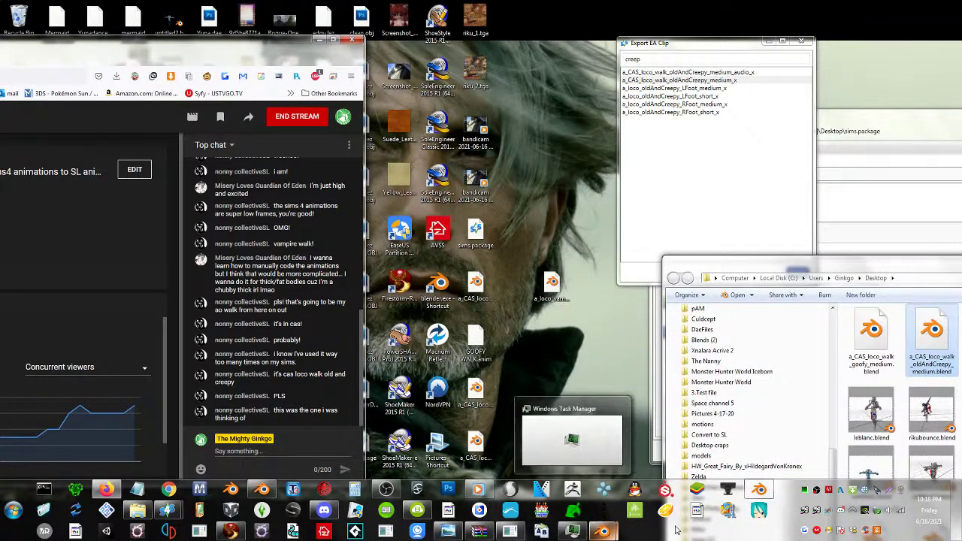
# - Switch to the Blender window holding the goofy walk, save its changes, and cancel opening another file
pyautogui.click(760, 491)
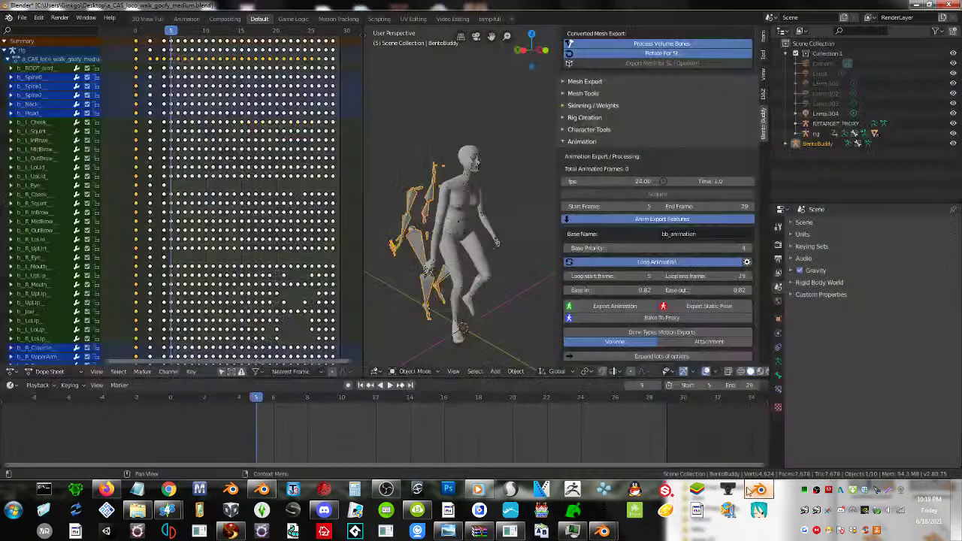
pyautogui.click(22, 18)
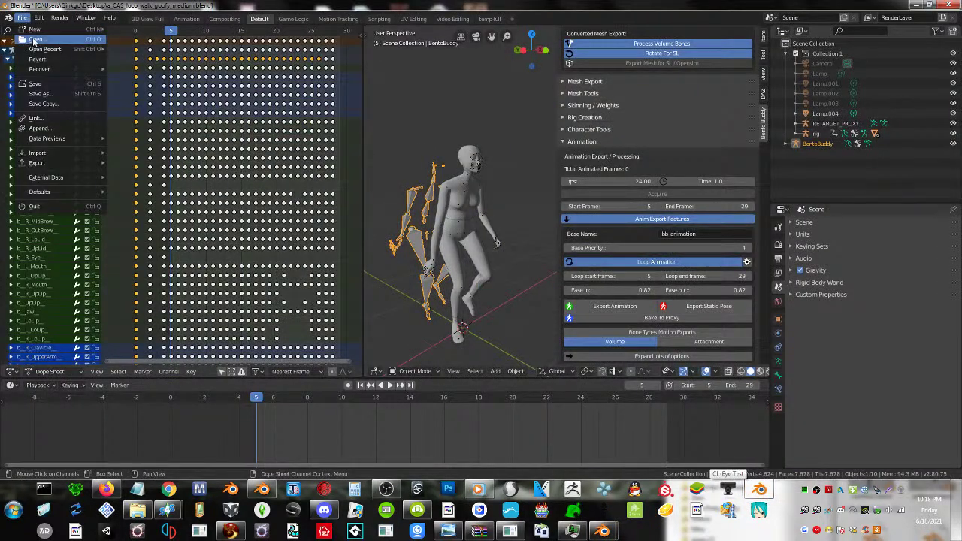
pyautogui.click(34, 41)
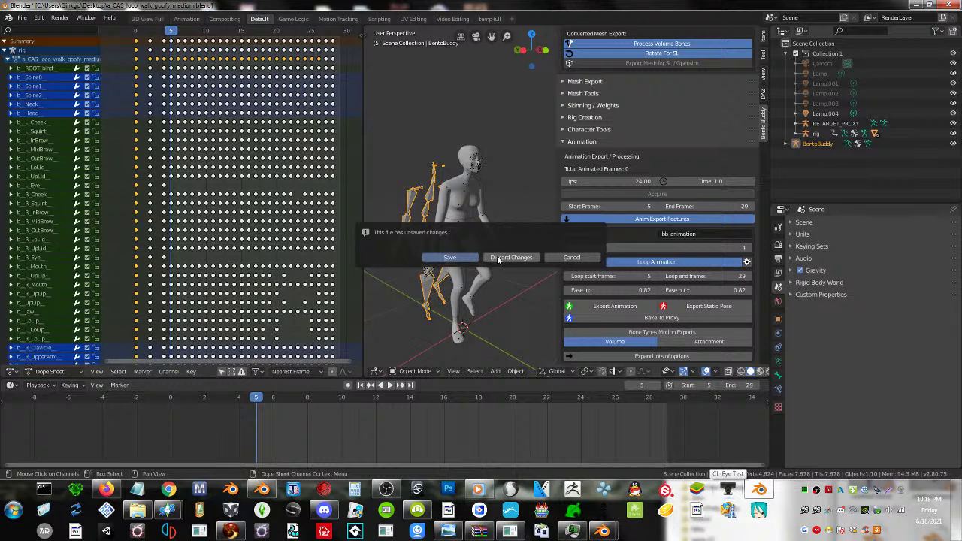
pyautogui.click(440, 258)
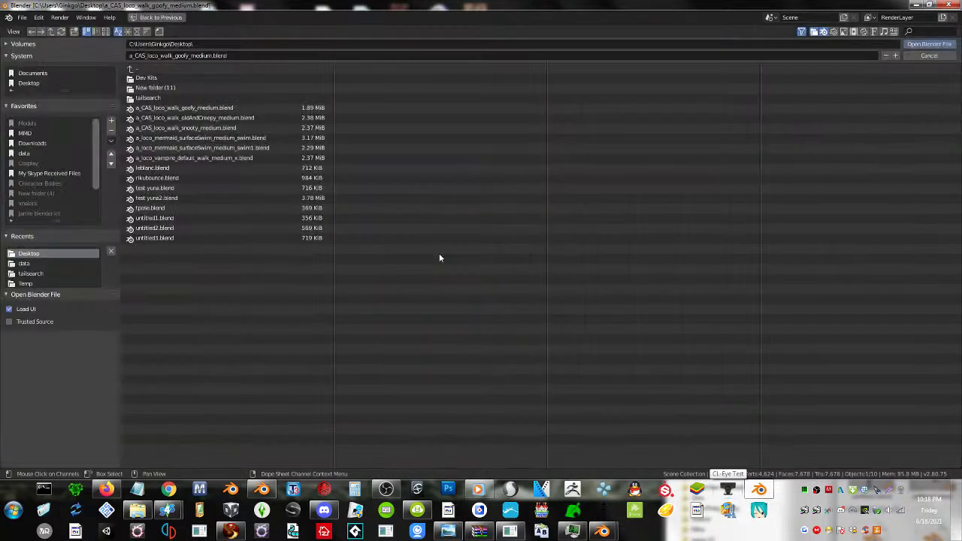
pyautogui.click(927, 54)
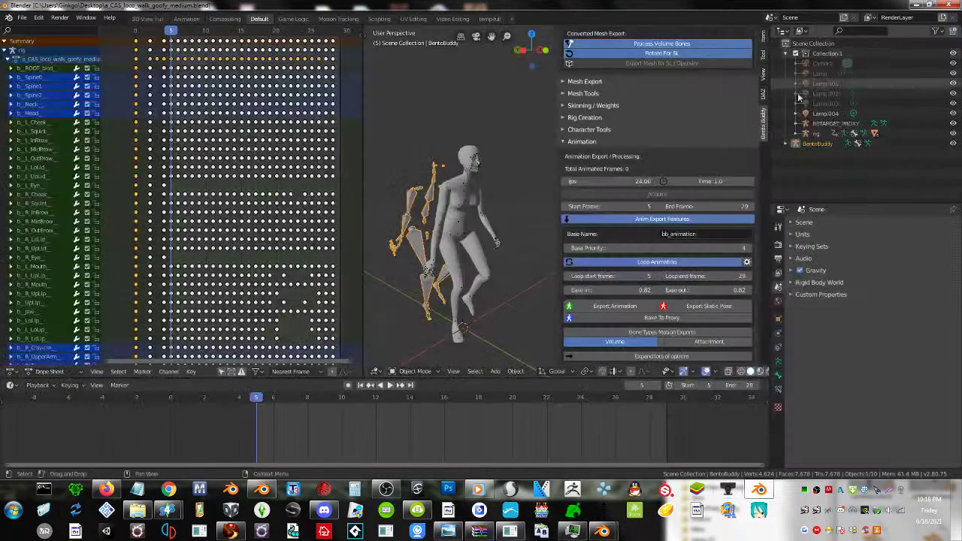
# - Open a_CAS_loco_walk_oldAndCreepy_medium.blend from the desktop in place of the goofy walk and view the rig from an angle
pyautogui.click(23, 18)
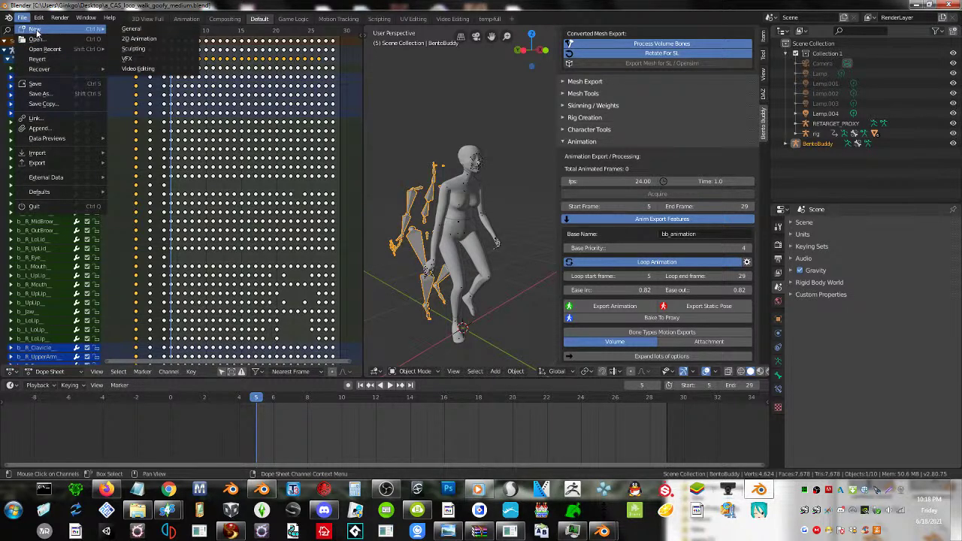
pyautogui.click(35, 39)
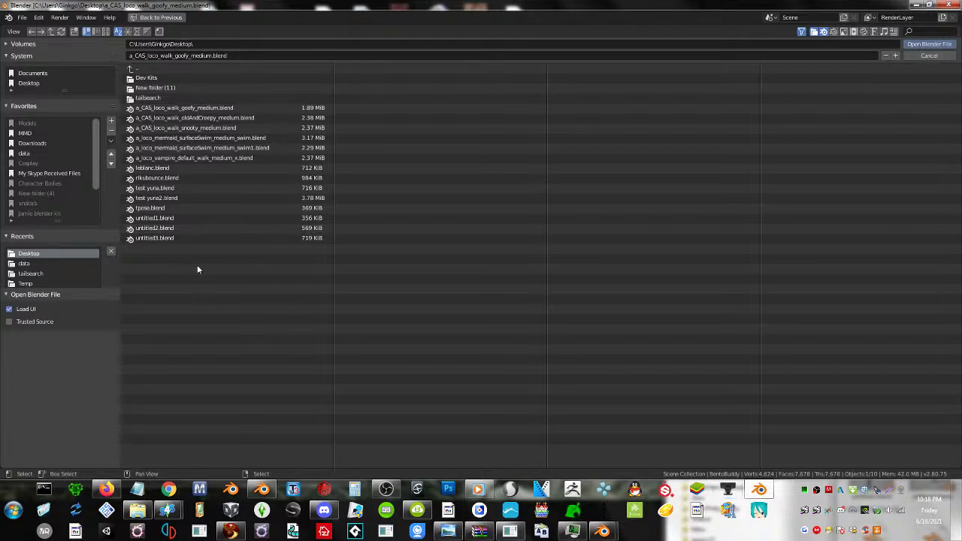
pyautogui.doubleClick(218, 118)
pyautogui.moveTo(508, 259); pyautogui.dragTo(477, 241, button='middle')
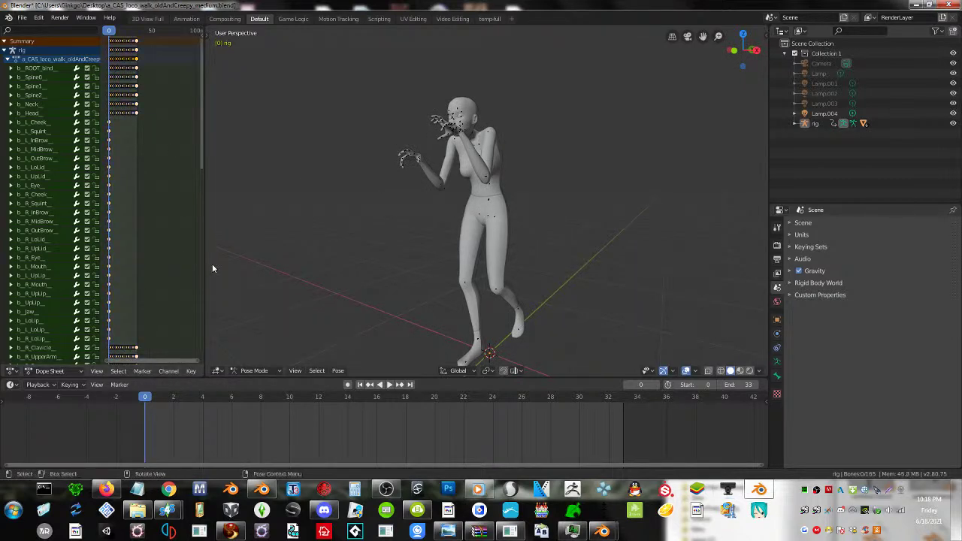
# - Widen the dope sheet and shift all of the creepy walk's keyframes 2 frames later
pyautogui.moveTo(203, 263); pyautogui.dragTo(351, 265)
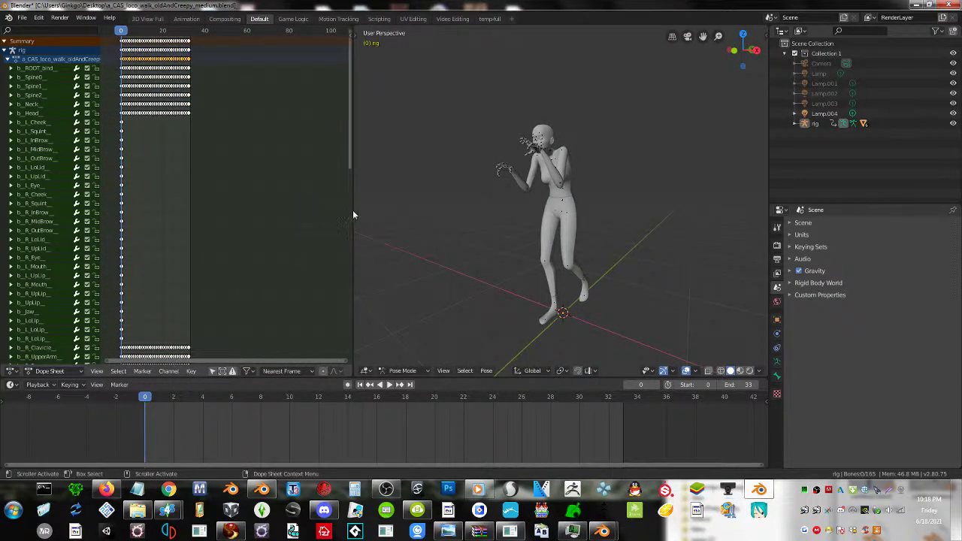
pyautogui.scroll(1, 218, 188)
pyautogui.moveTo(188, 180); pyautogui.dragTo(253, 198, button='middle')
pyautogui.press('a')
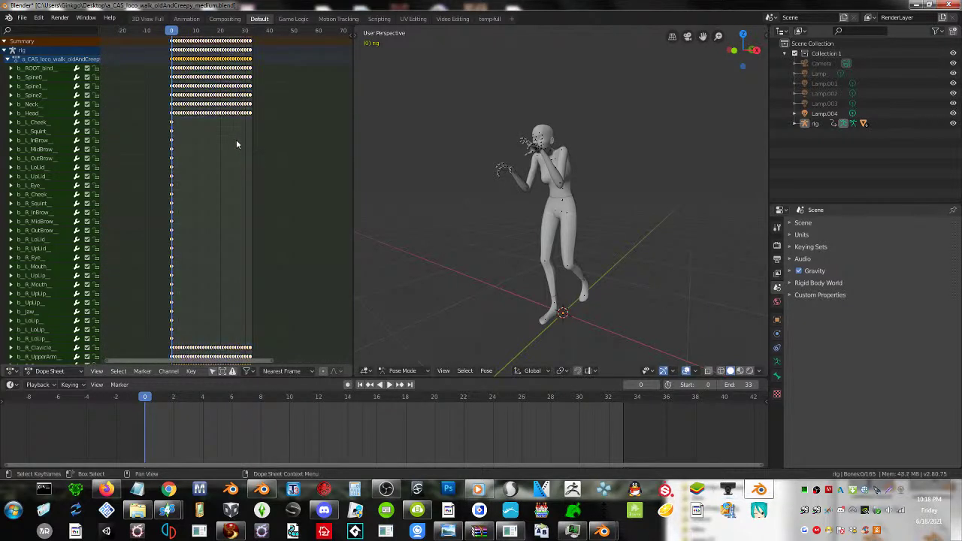
pyautogui.press('g')
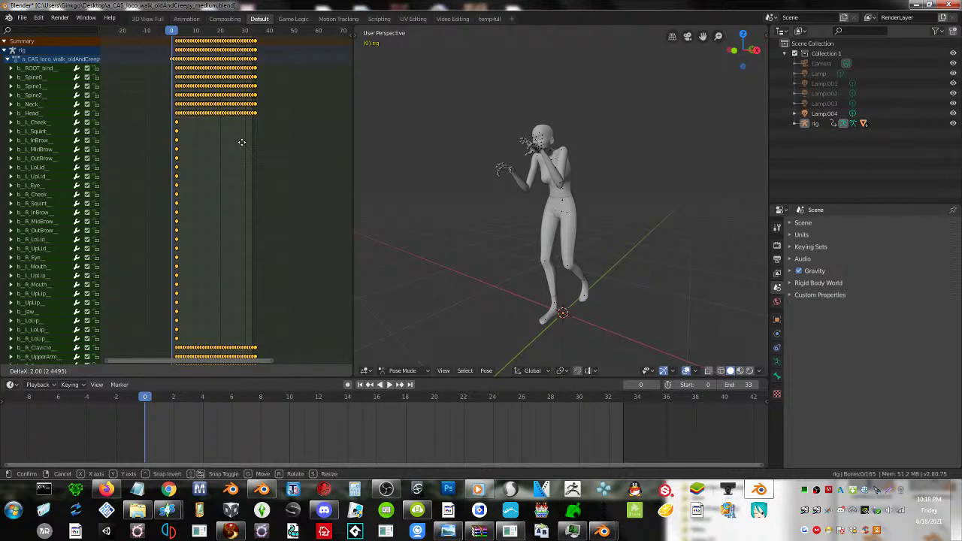
pyautogui.click(241, 142)
# - Select all of the rig's bones at frame 0 and clear their rotation to return the figure to its rest pose
pyautogui.rightClick(563, 181)
pyautogui.click(563, 180)
pyautogui.moveTo(753, 223); pyautogui.dragTo(606, 226, button='middle')
pyautogui.scroll(4, 612, 230)
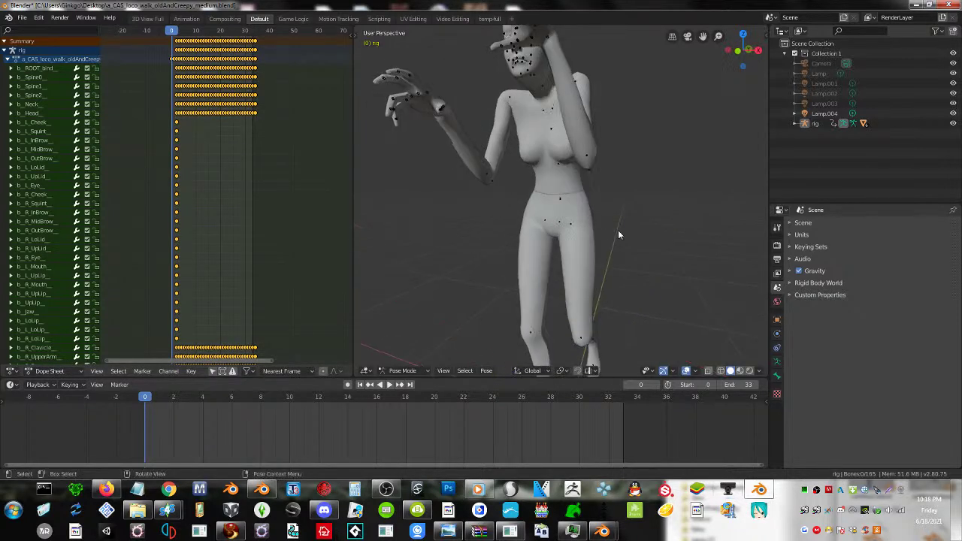
pyautogui.click(560, 198)
pyautogui.press('a')
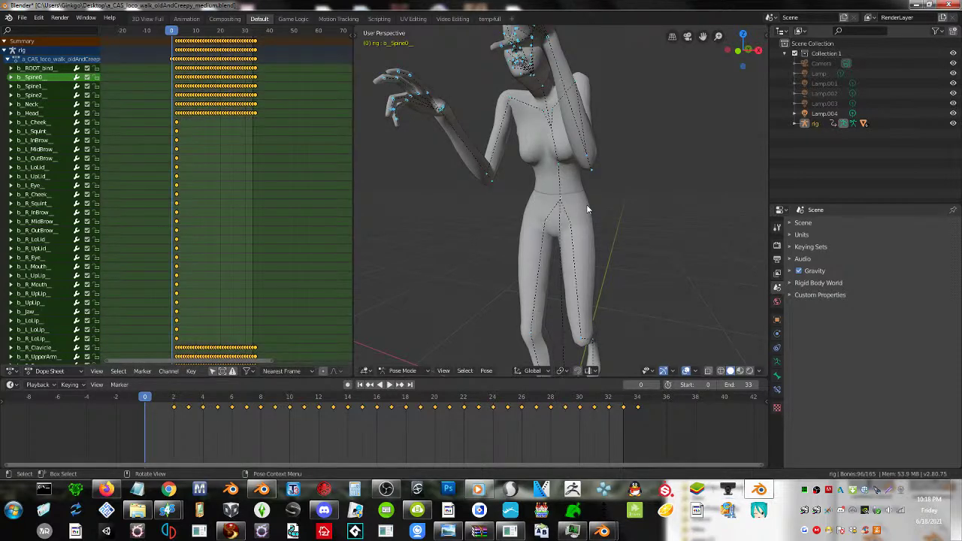
pyautogui.hotkey('alt', 'r')
pyautogui.scroll(-4, 587, 205)
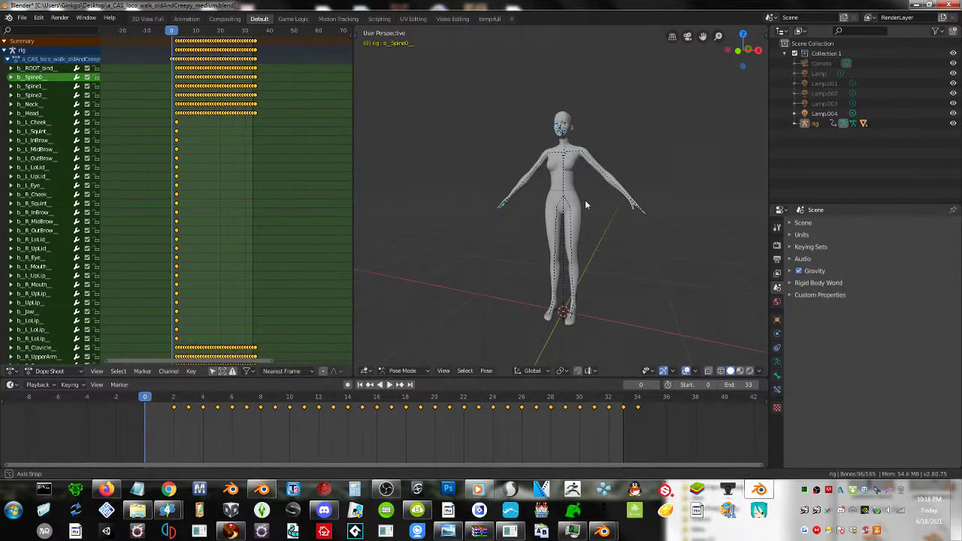
# - Raise both arms into a T-pose by rotating the right upper arm about 45° and the left upper arm about -48°
pyautogui.scroll(3, 578, 198)
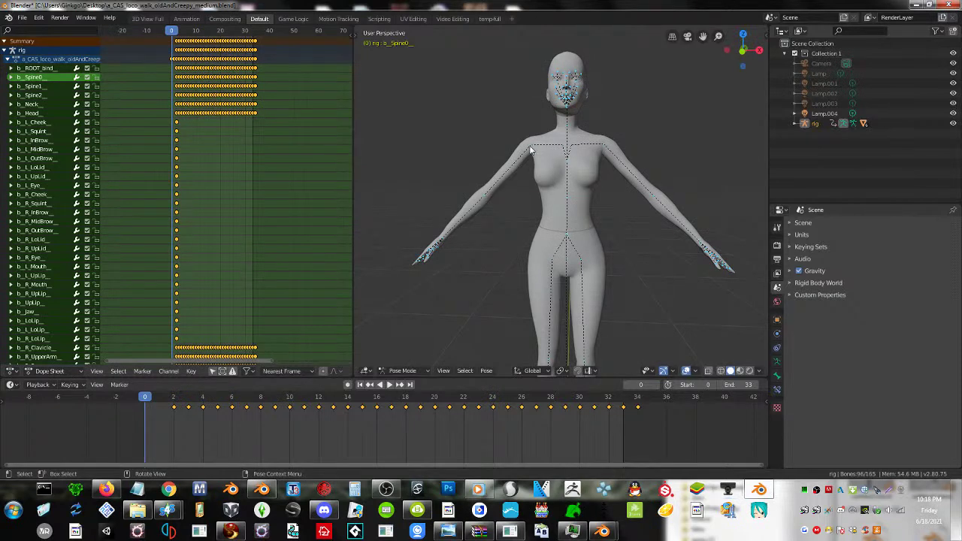
pyautogui.click(531, 151)
pyautogui.press('r')
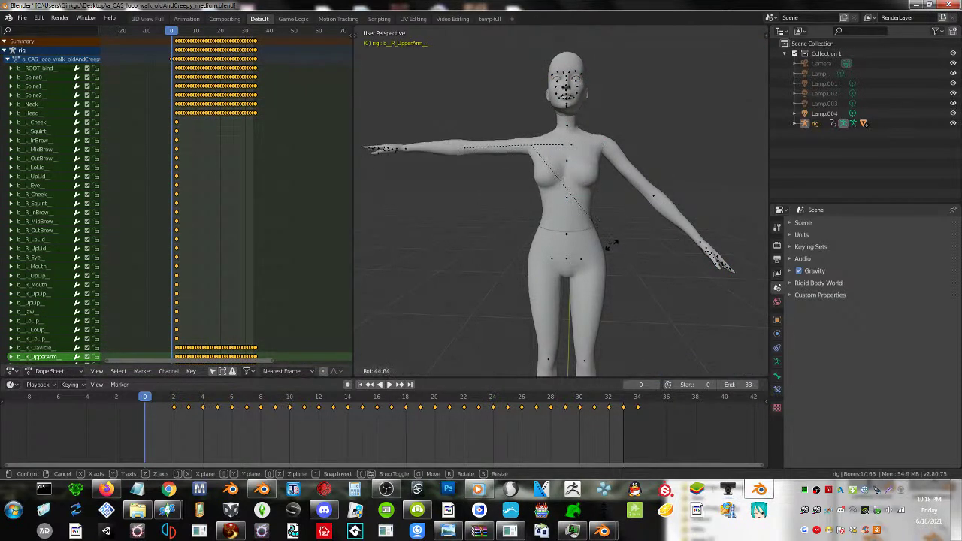
pyautogui.click(609, 252)
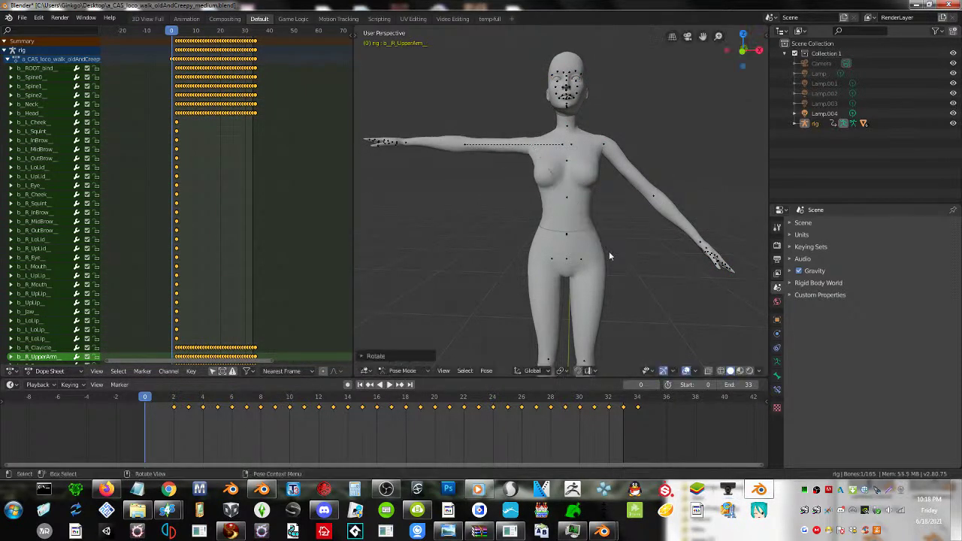
pyautogui.click(606, 147)
pyautogui.press('r')
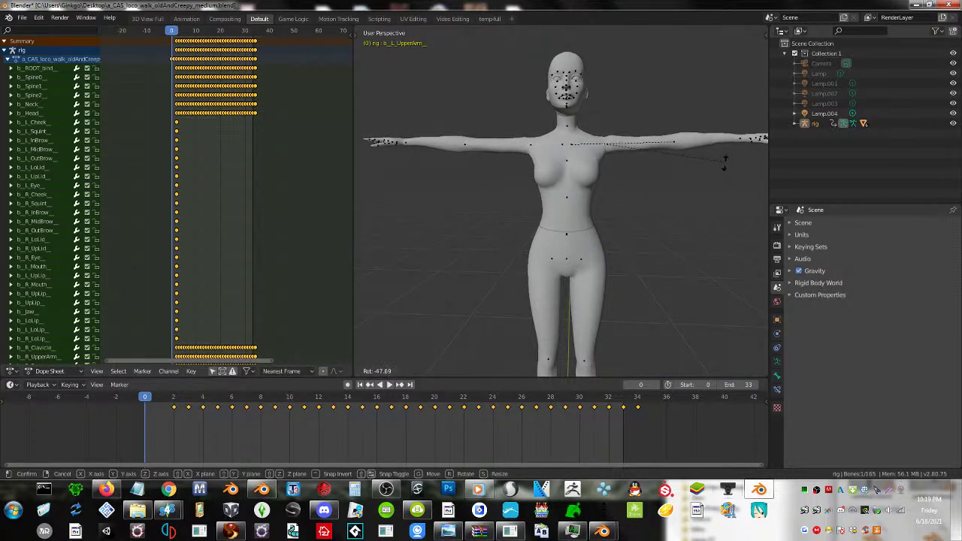
pyautogui.click(726, 163)
# - Straighten the upper arms as seen from above, rotating the left one about 8° and the right one to match
pyautogui.moveTo(615, 151); pyautogui.dragTo(591, 249, button='middle')
pyautogui.press('r')
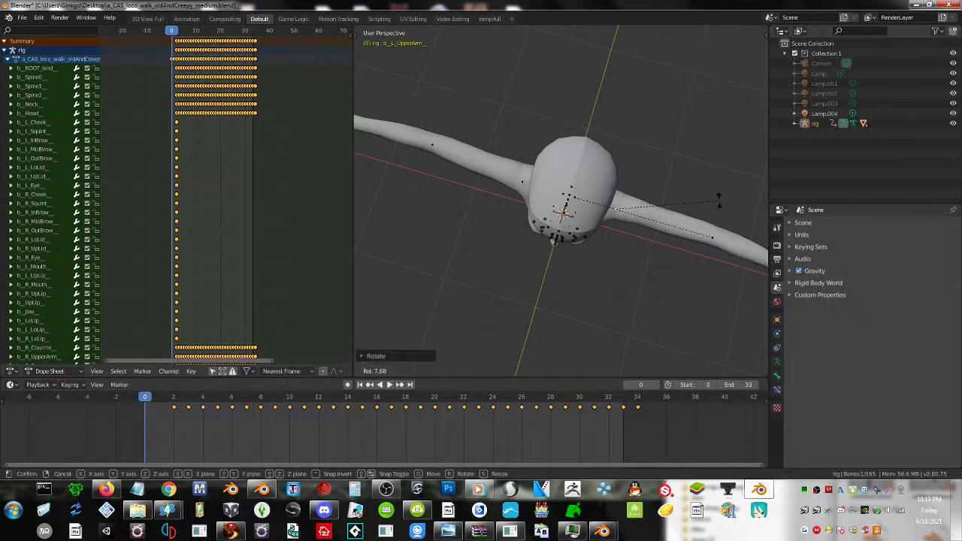
pyautogui.click(719, 198)
pyautogui.rightClick(525, 184)
pyautogui.press('Escape')
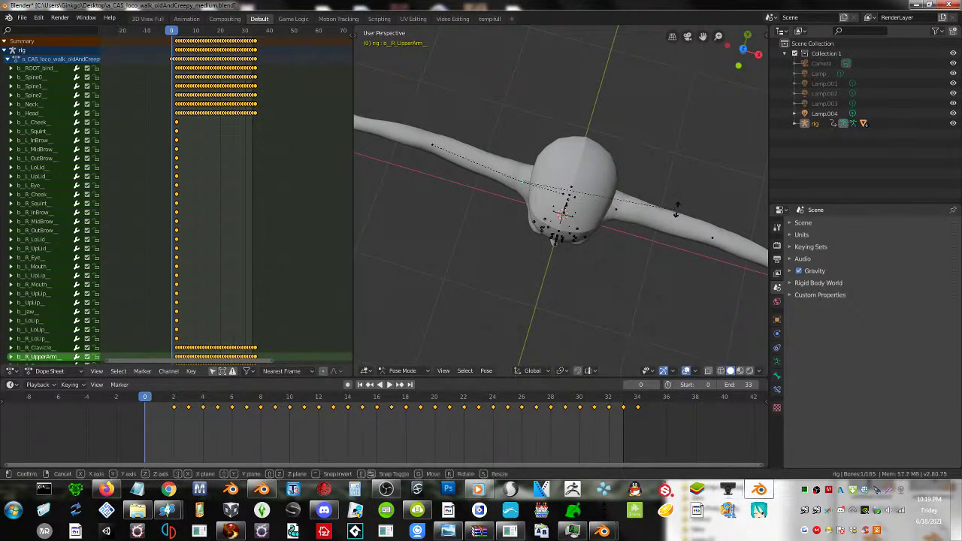
pyautogui.click(521, 185)
pyautogui.moveTo(675, 212); pyautogui.dragTo(656, 180, button='middle')
# - Select the b__Spine1__ bone and open the Reference Pose Features in Bento Buddy's Animation tools
pyautogui.click(565, 202)
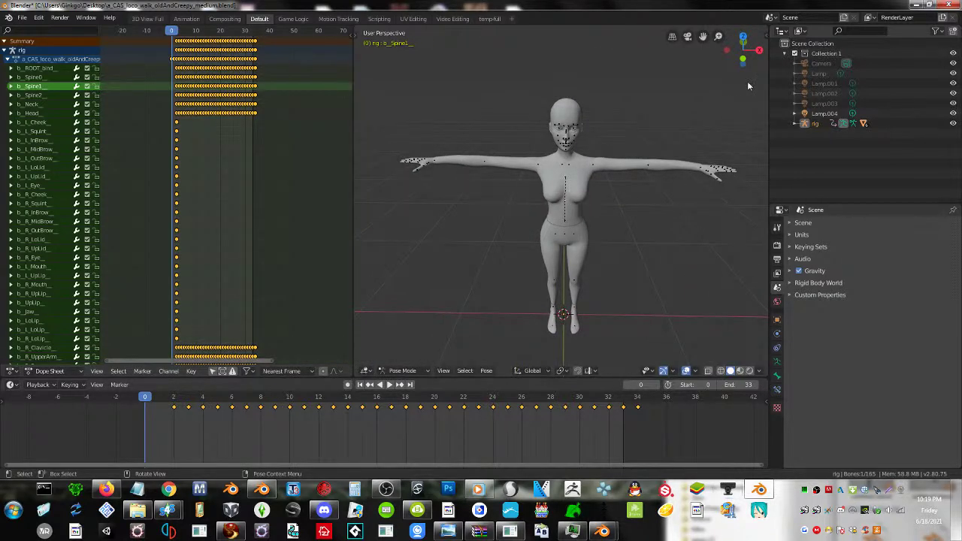
pyautogui.press('n')
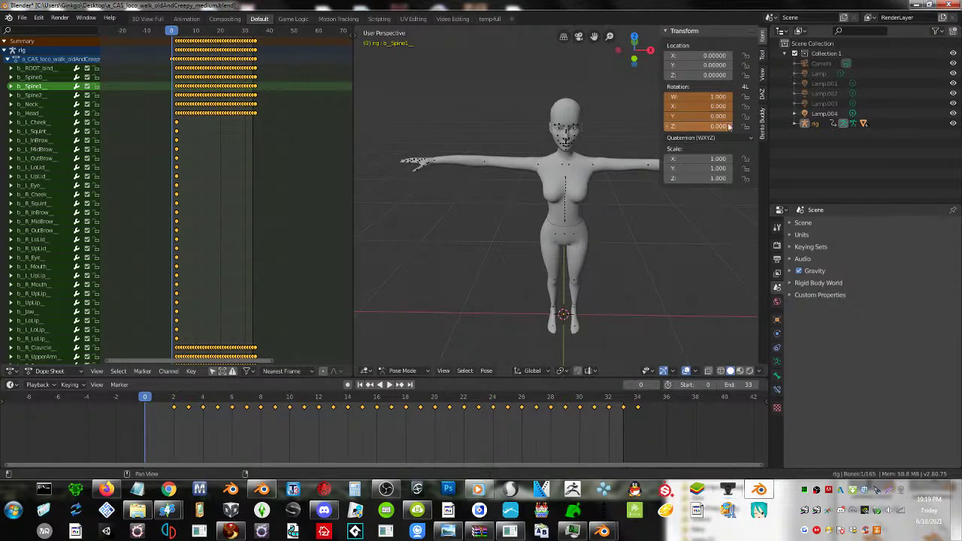
pyautogui.click(764, 120)
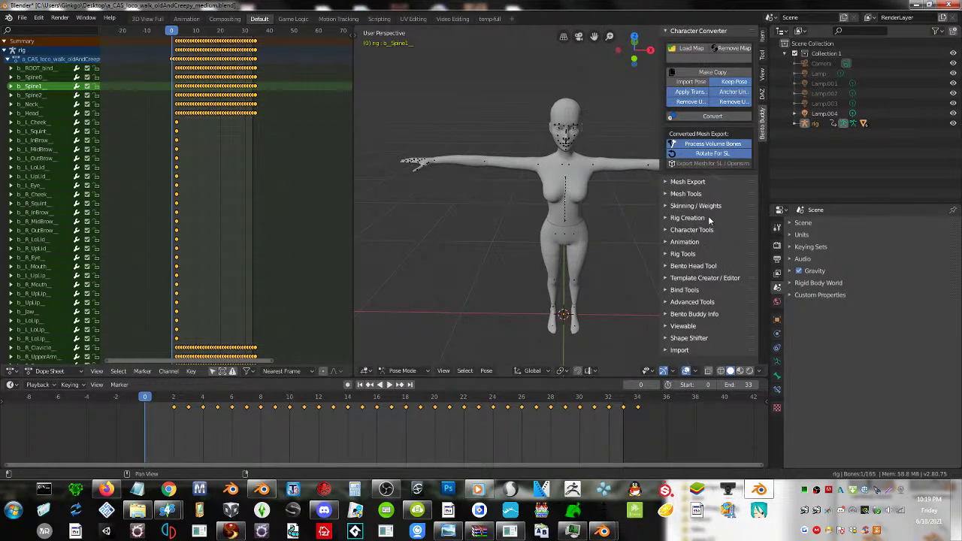
pyautogui.click(692, 242)
pyautogui.scroll(-3, 692, 276)
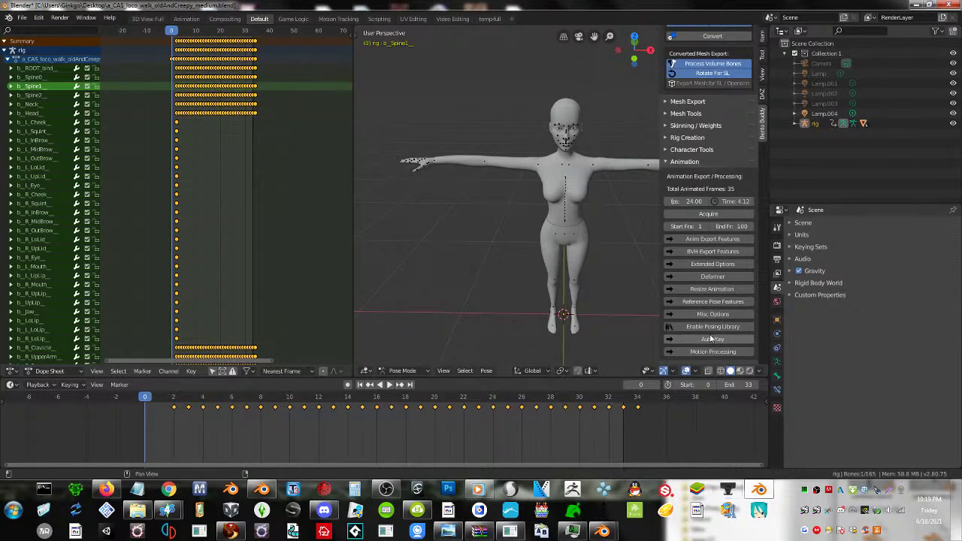
pyautogui.click(713, 302)
# - Insert LocRotScale keyframes for all bones at frame 0 and enable the reference frame option
pyautogui.scroll(3, 636, 255)
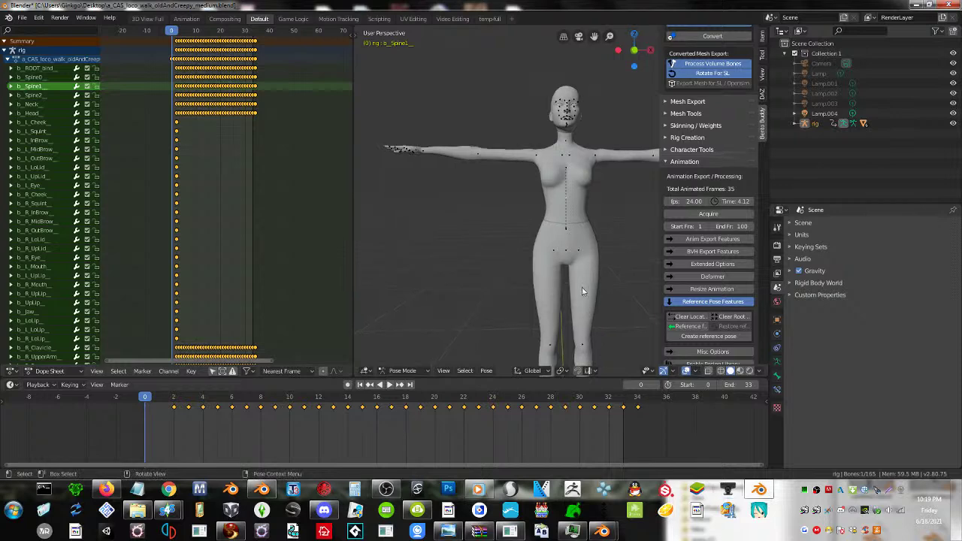
pyautogui.press('a')
pyautogui.press('i')
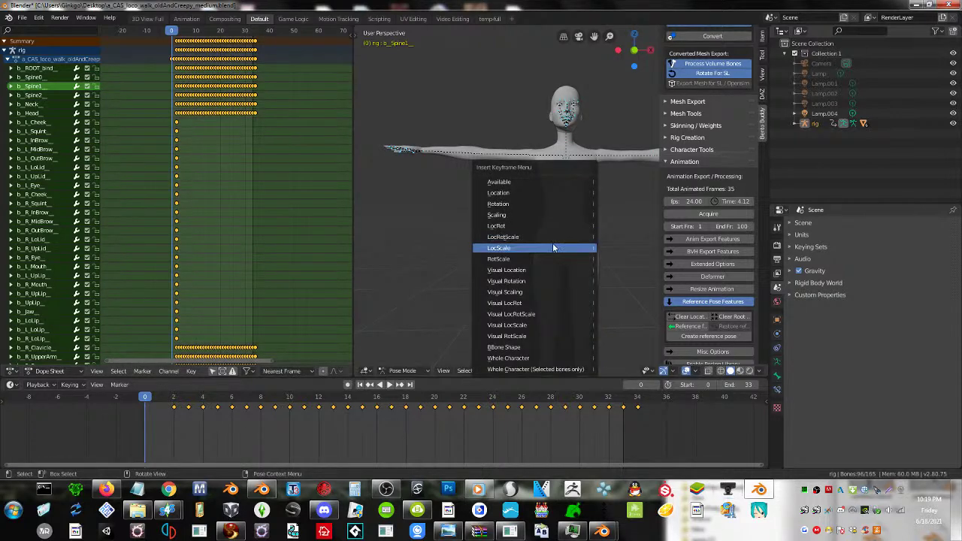
pyautogui.click(549, 239)
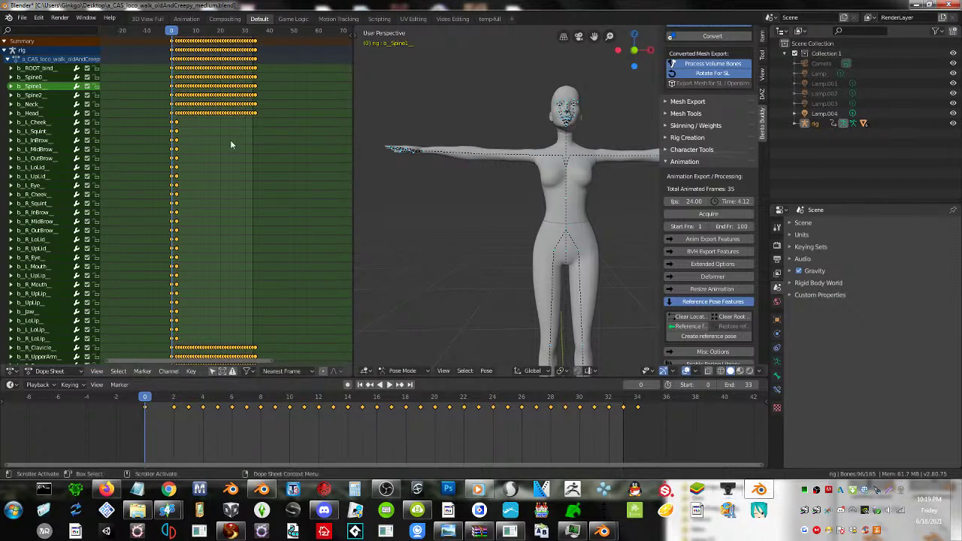
pyautogui.click(689, 328)
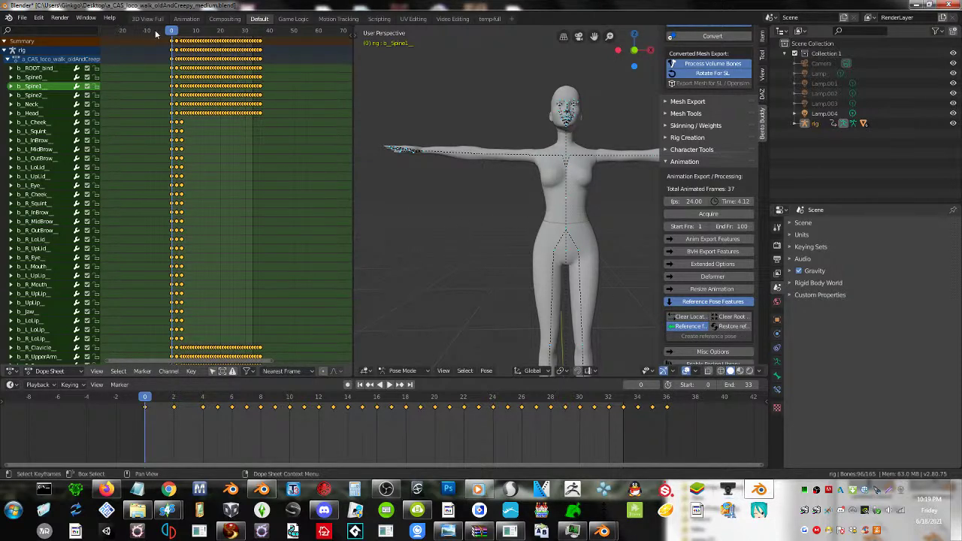
pyautogui.moveTo(172, 37)
pyautogui.mouseDown()
pyautogui.moveTo(194, 37)
pyautogui.moveTo(172, 38)
pyautogui.mouseUp()
pyautogui.scroll(-2, 711, 317)
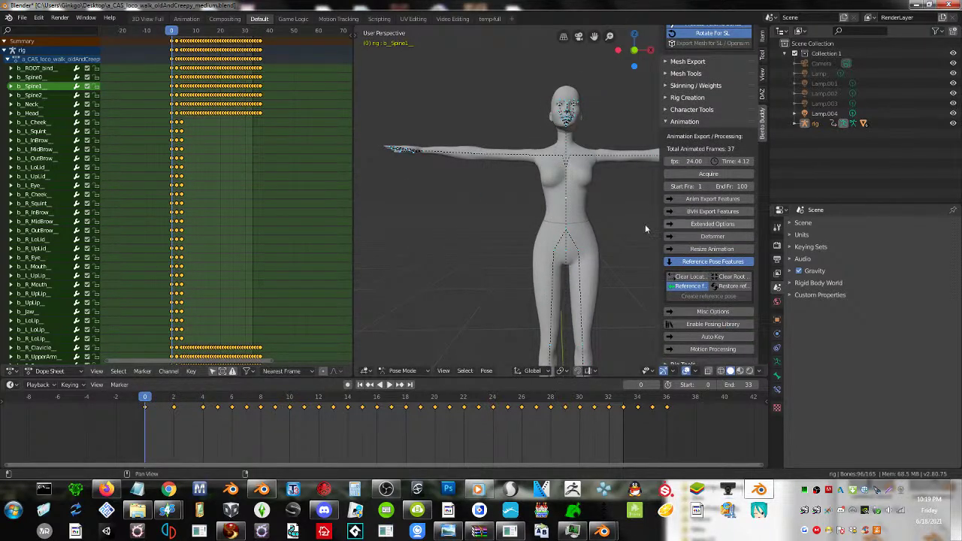
pyautogui.click(683, 120)
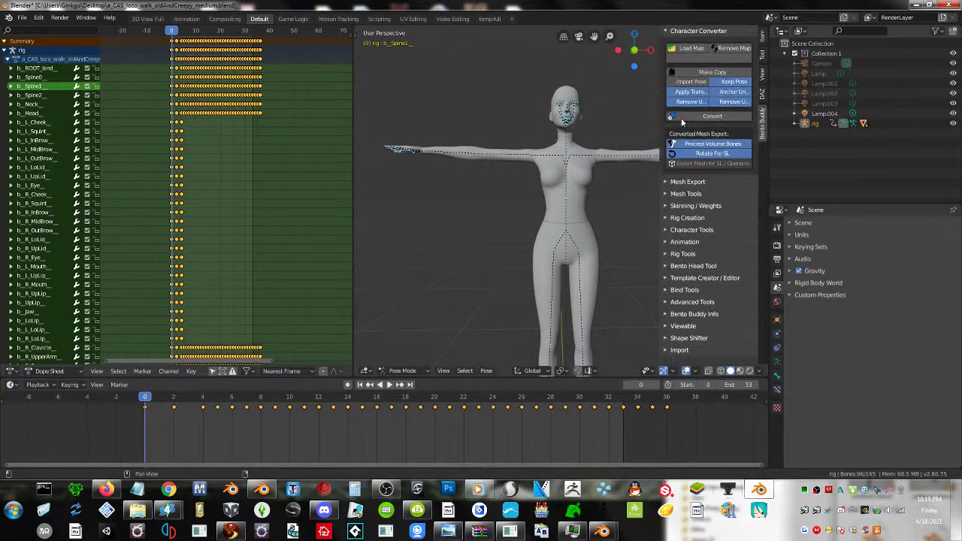
pyautogui.click(692, 229)
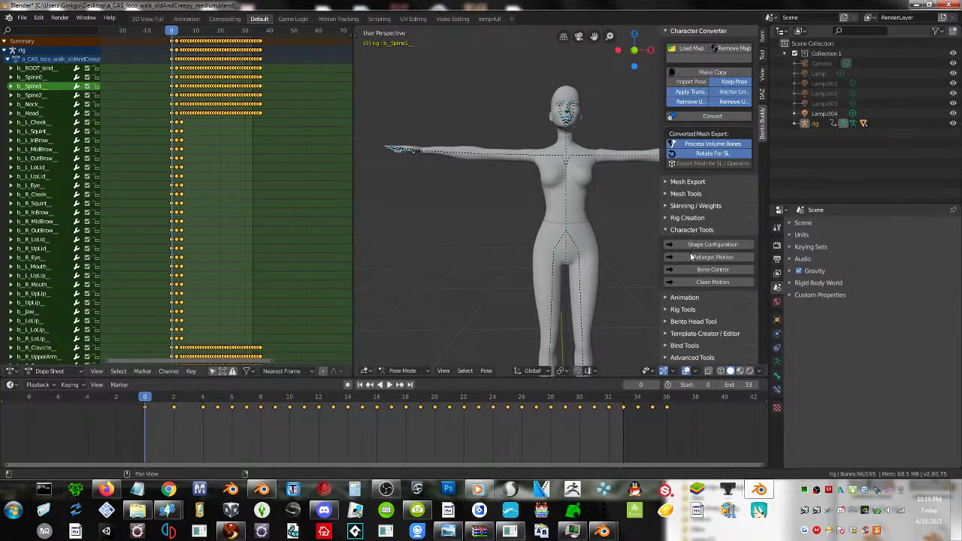
pyautogui.click(692, 229)
pyautogui.click(691, 242)
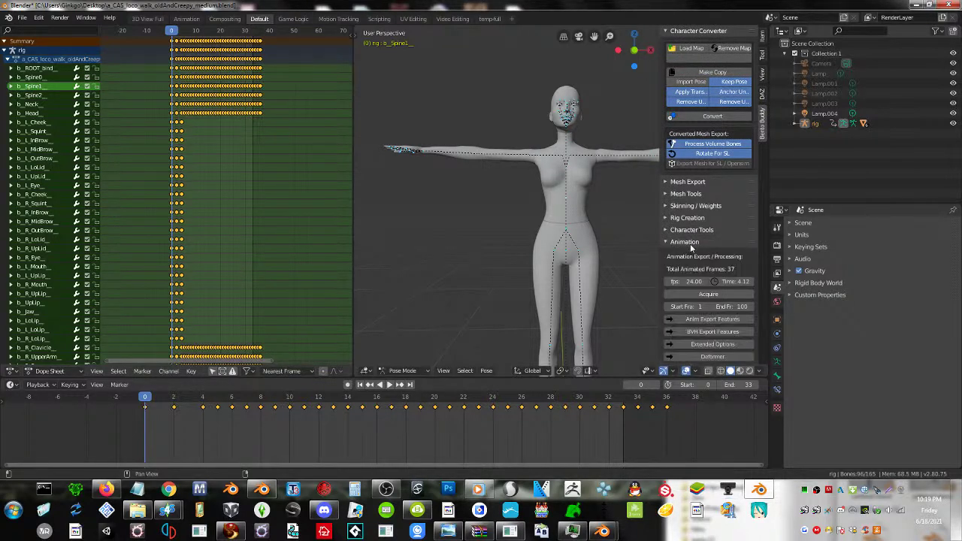
pyautogui.scroll(-4, 699, 278)
pyautogui.scroll(-2, 704, 290)
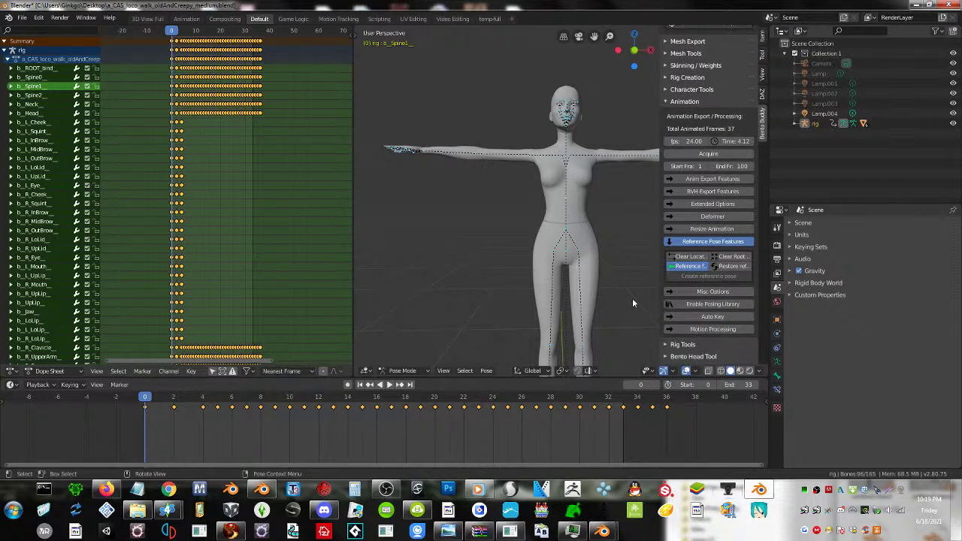
pyautogui.click(684, 103)
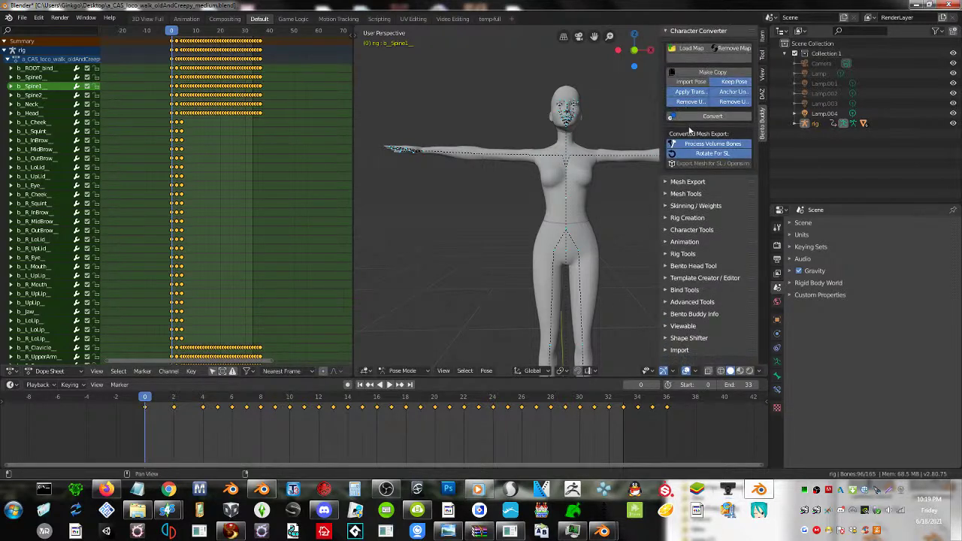
# - Open the Retarget Motion tools in Character Tools and load the map mermaid sims.bbm from the desktop
pyautogui.click(690, 230)
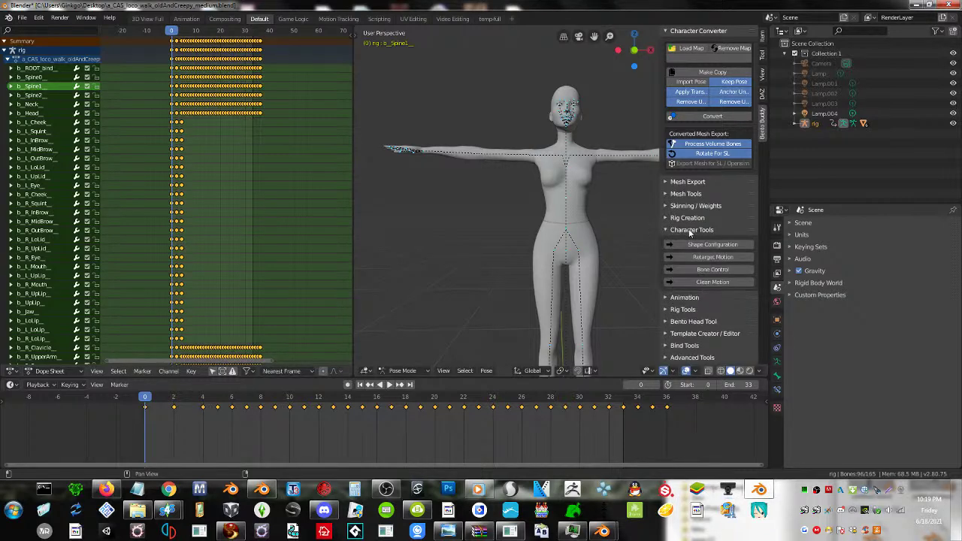
pyautogui.click(692, 257)
pyautogui.scroll(-1, 689, 260)
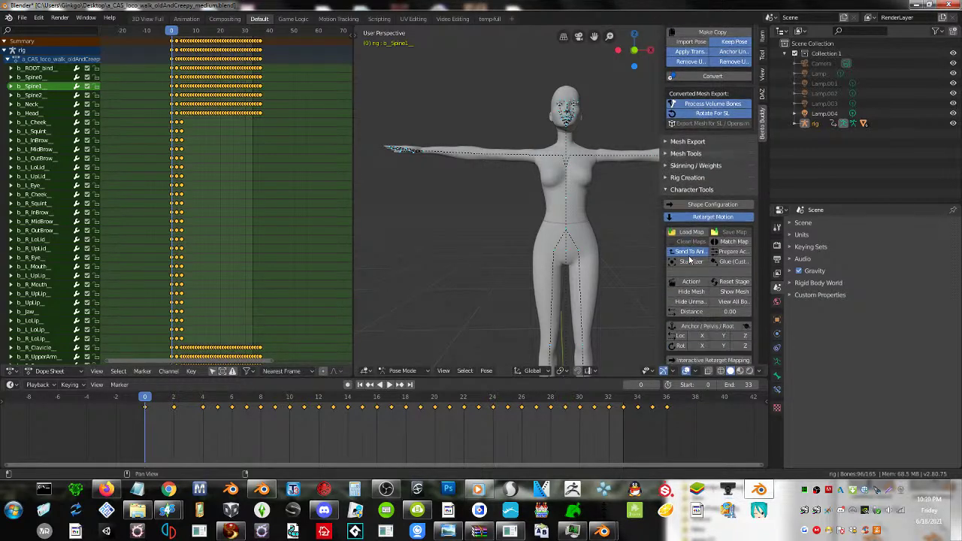
pyautogui.click(704, 235)
pyautogui.click(26, 83)
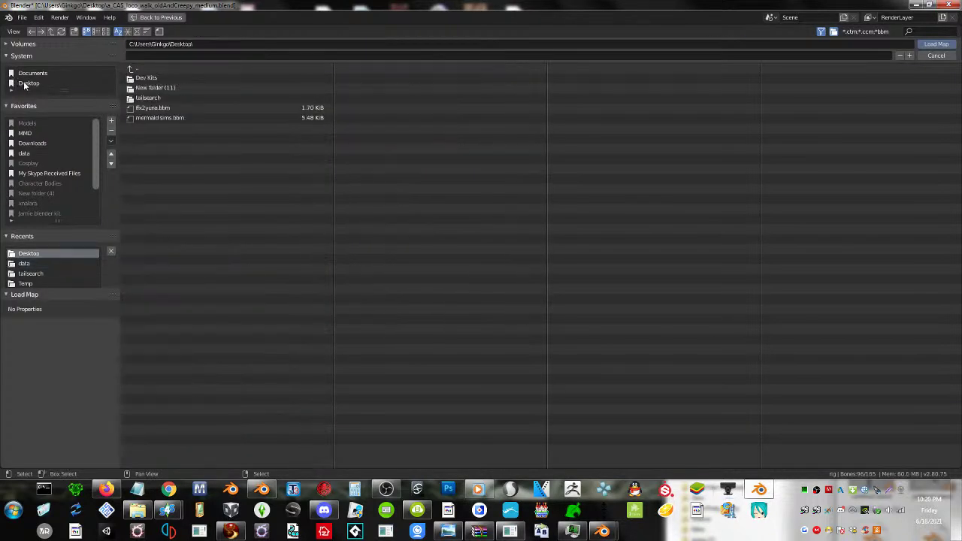
pyautogui.doubleClick(171, 117)
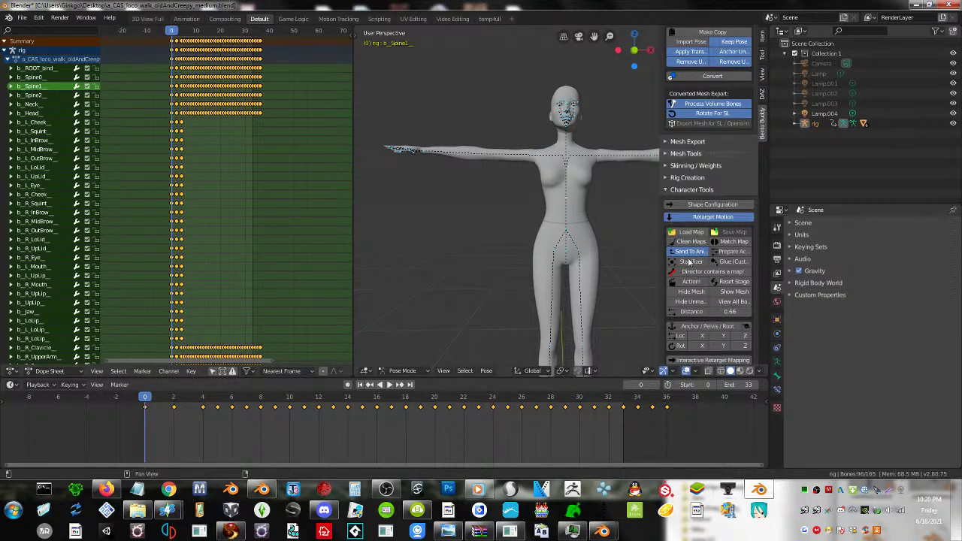
# - Run the retarget Action to create the BentoBuddy rig and check its motion between frames 0 and 12
pyautogui.click(684, 285)
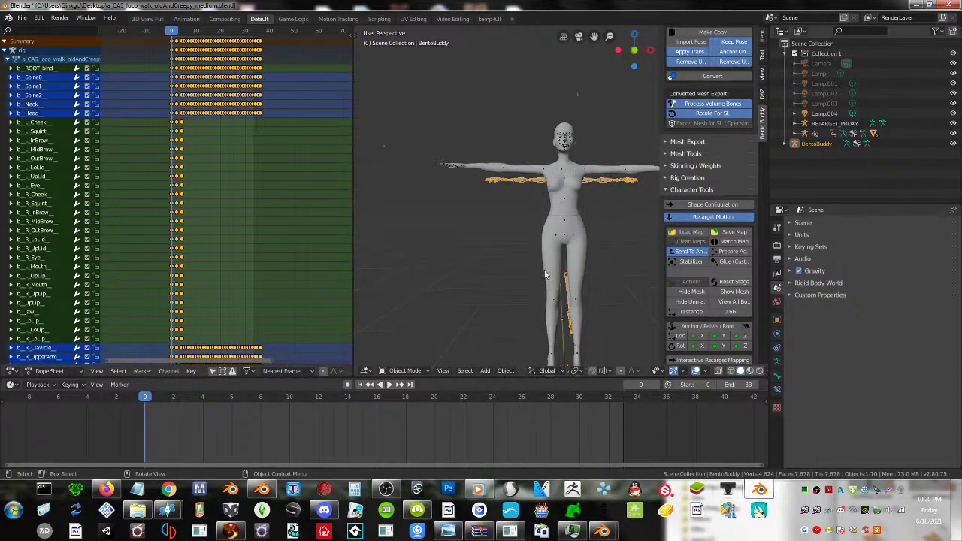
pyautogui.moveTo(147, 397); pyautogui.dragTo(319, 398)
pyautogui.moveTo(461, 287); pyautogui.dragTo(410, 308, button='middle')
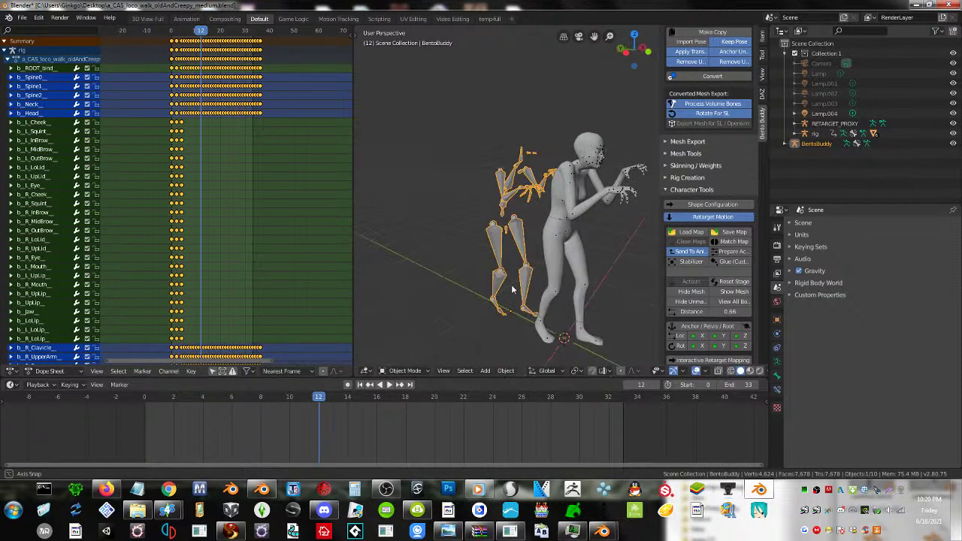
pyautogui.moveTo(313, 399); pyautogui.dragTo(136, 412)
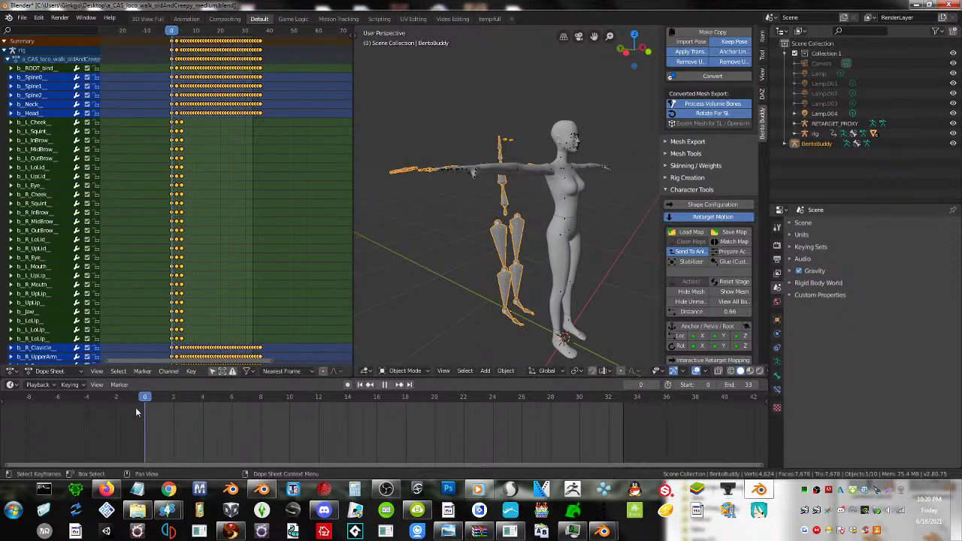
# - Play the retargeted walk and set the playback range to start at frame 5 and end at frame 36
pyautogui.click(390, 385)
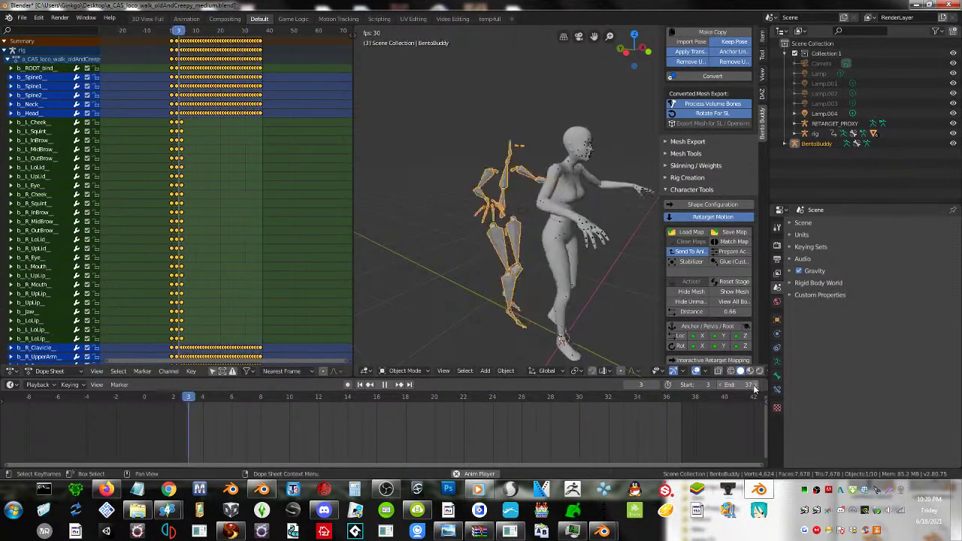
pyautogui.click(723, 385)
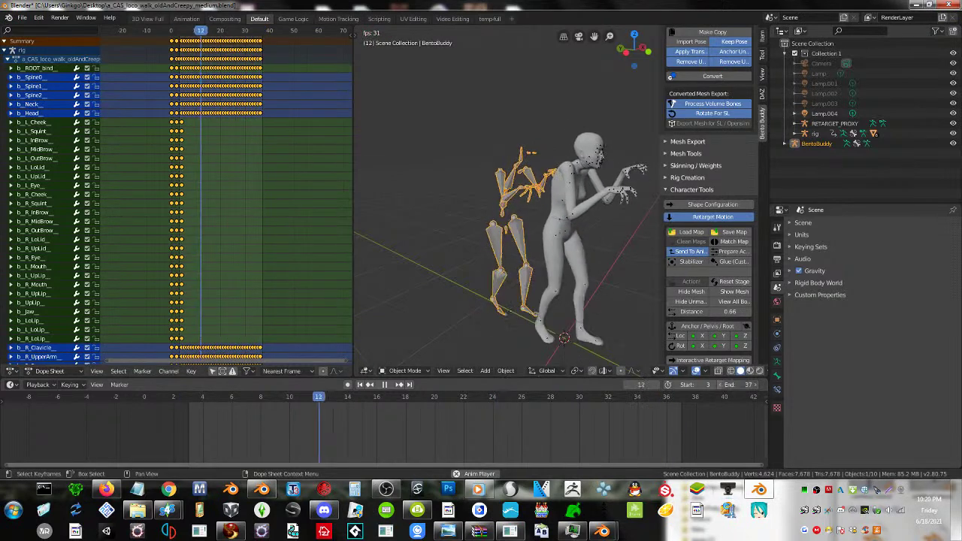
pyautogui.click(714, 386)
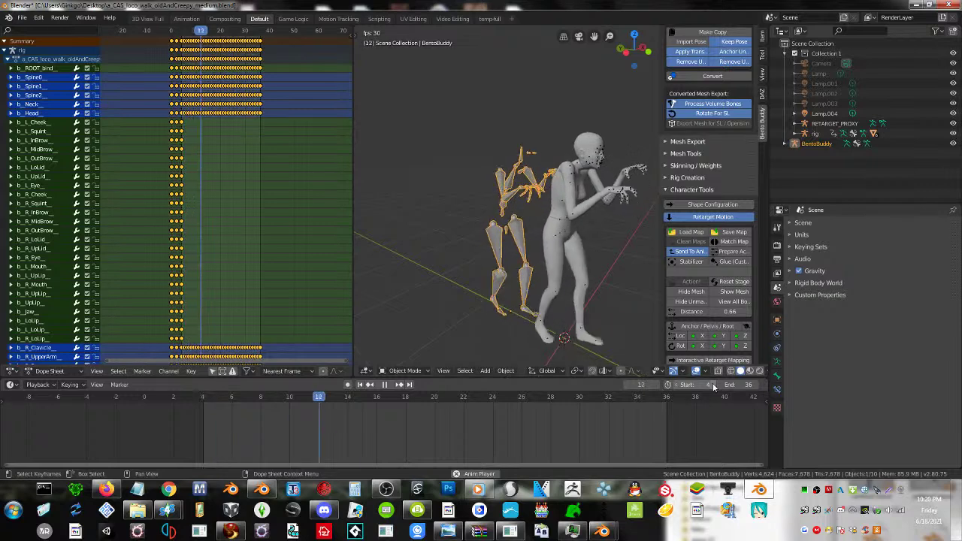
pyautogui.click(714, 386)
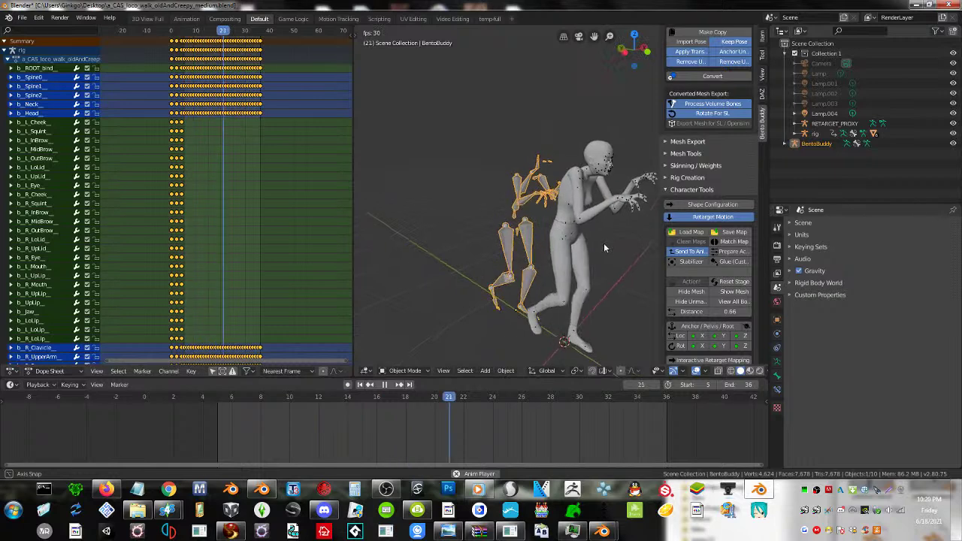
pyautogui.click(665, 189)
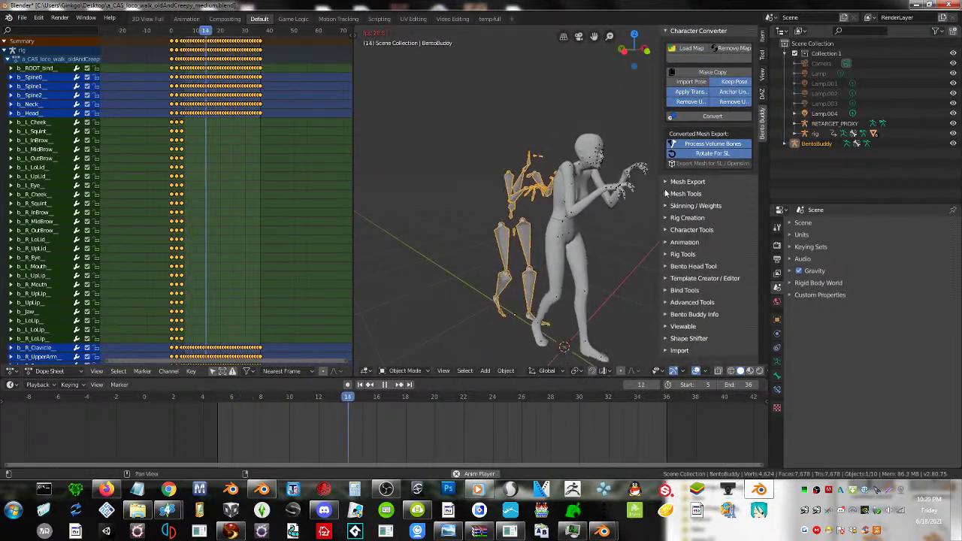
# - Open the Bento Buddy animation export settings and set the export start frame to 5
pyautogui.click(678, 183)
pyautogui.click(679, 182)
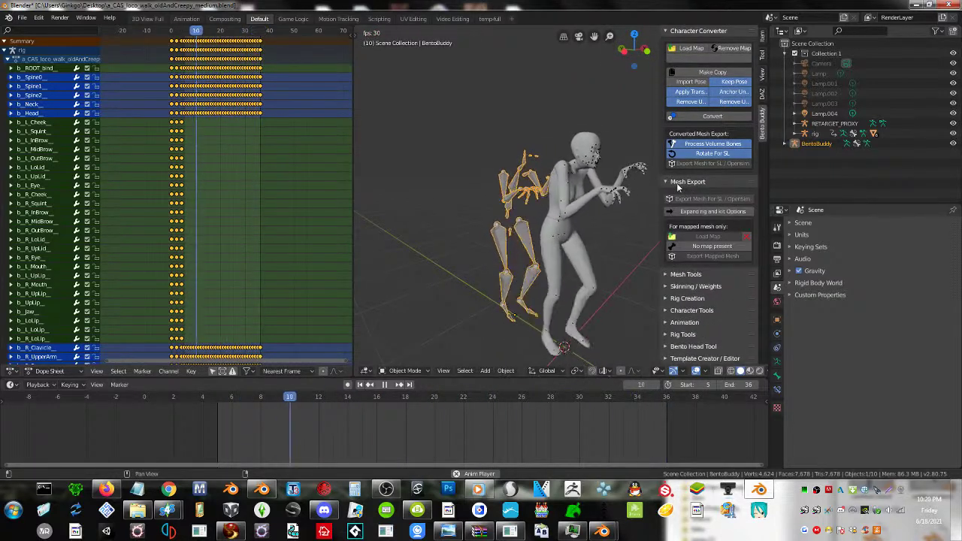
pyautogui.click(669, 242)
pyautogui.scroll(-4, 677, 241)
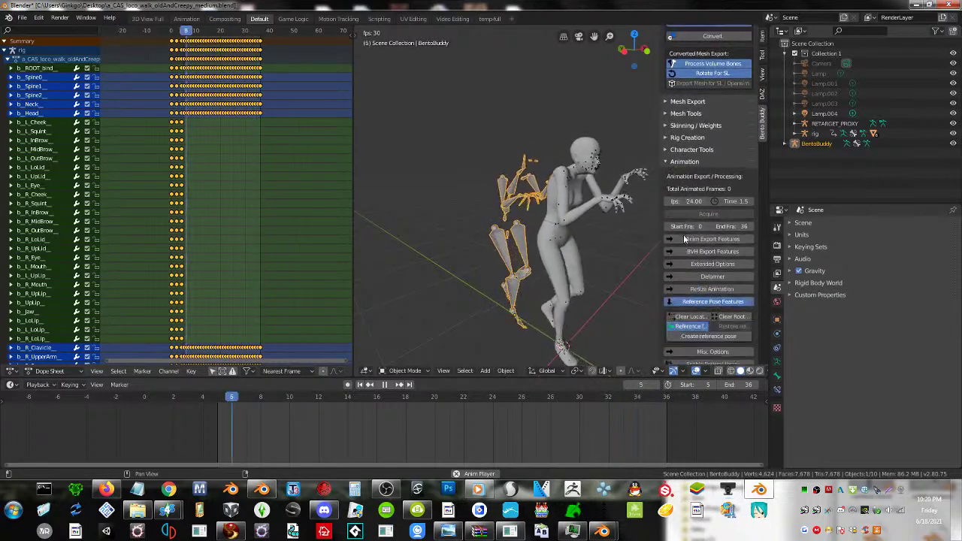
pyautogui.click(696, 207)
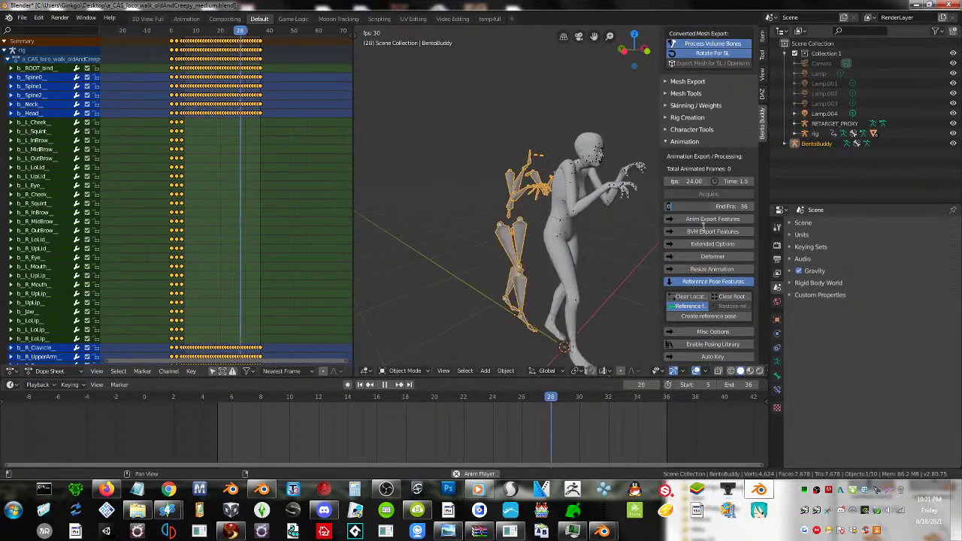
pyautogui.write('5')
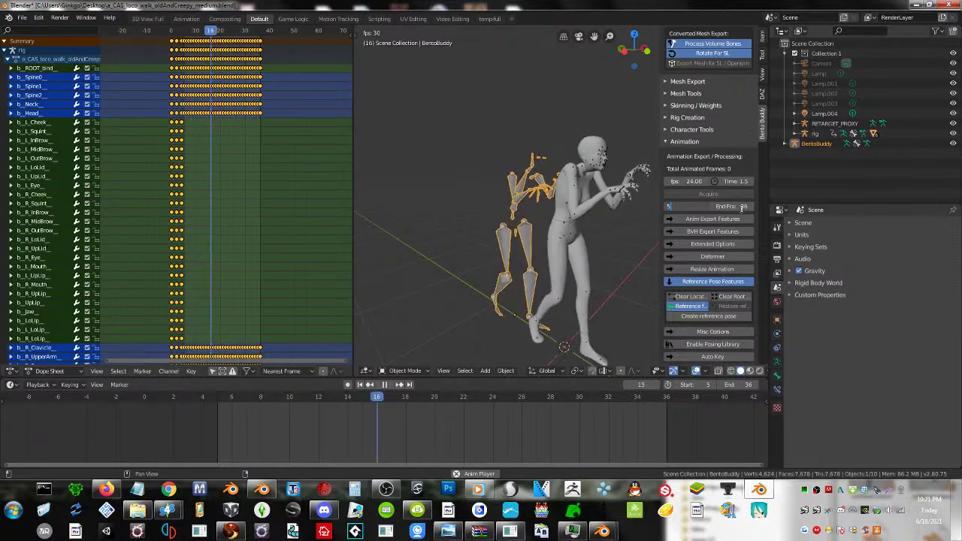
# - Turn on looping from frame 5 to 36 and export the walk to the desktop as creepy and old.anim
pyautogui.click(671, 220)
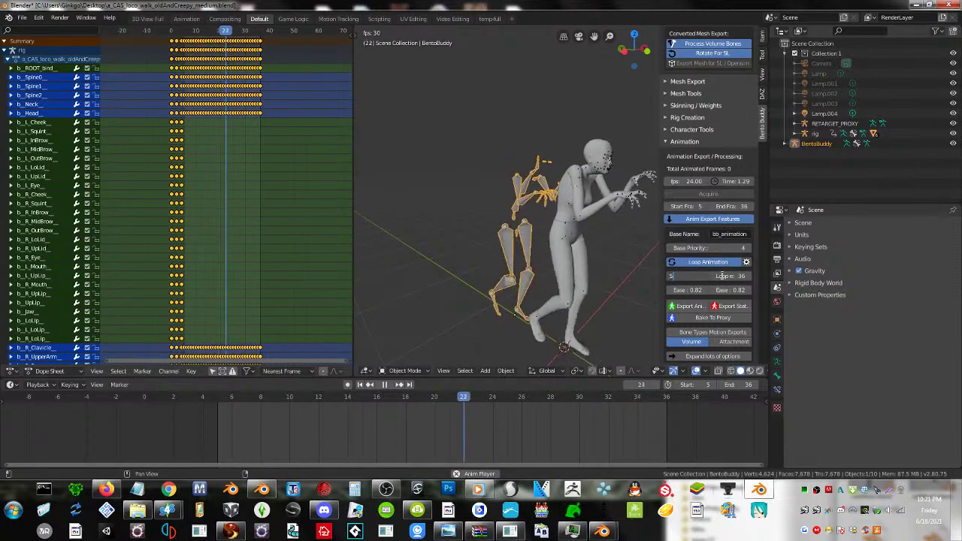
pyautogui.click(688, 306)
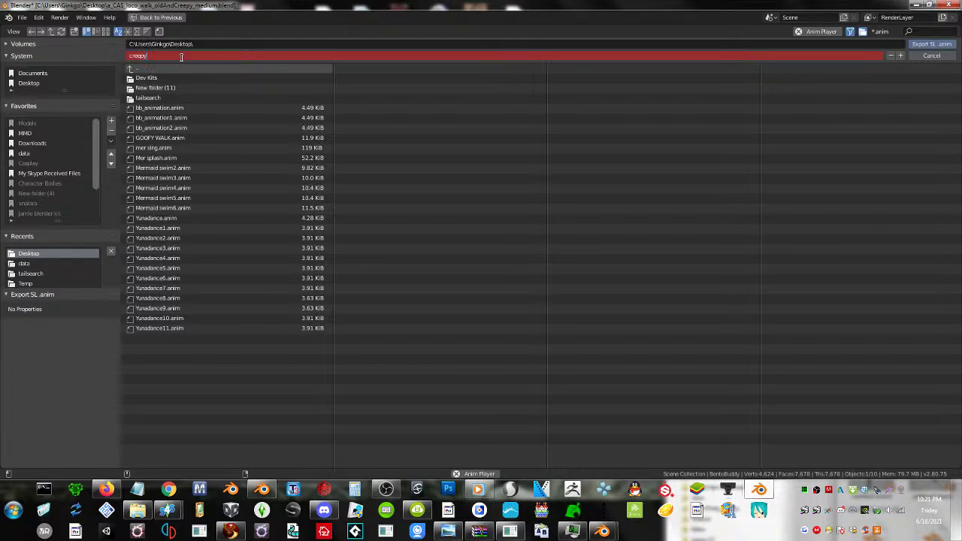
pyautogui.press('Return')
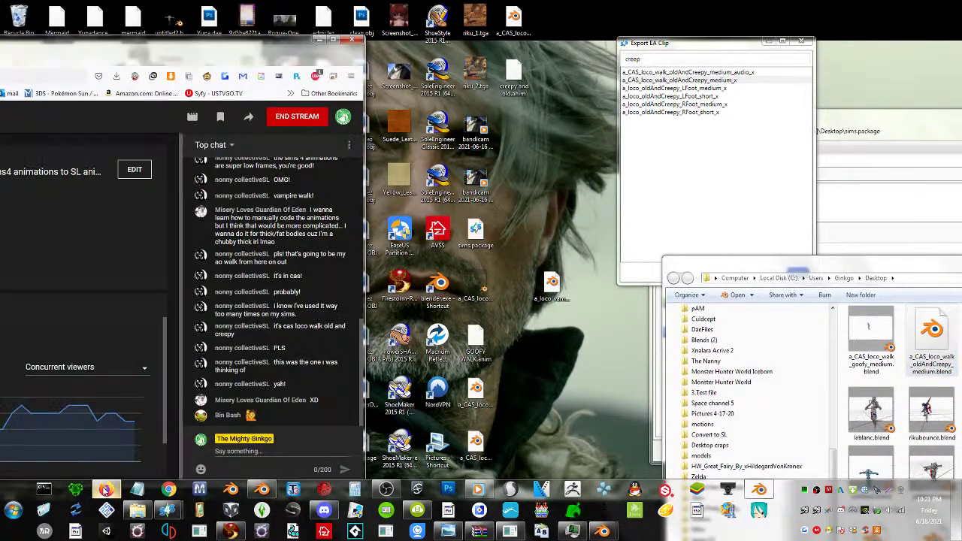
# - Switch to the Firestorm viewer and upload creepy and old.anim from the desktop as an animation
pyautogui.click(228, 531)
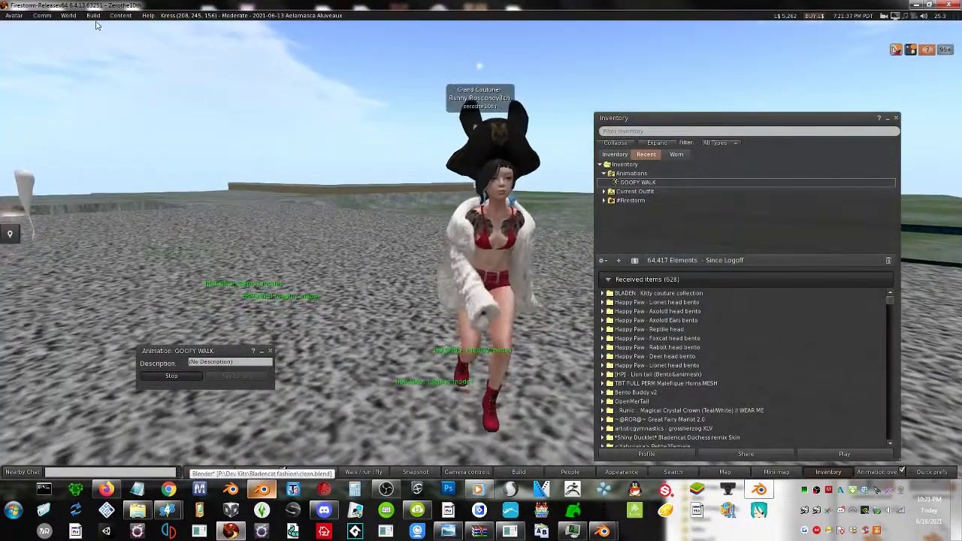
pyautogui.click(93, 15)
pyautogui.moveTo(132, 144)
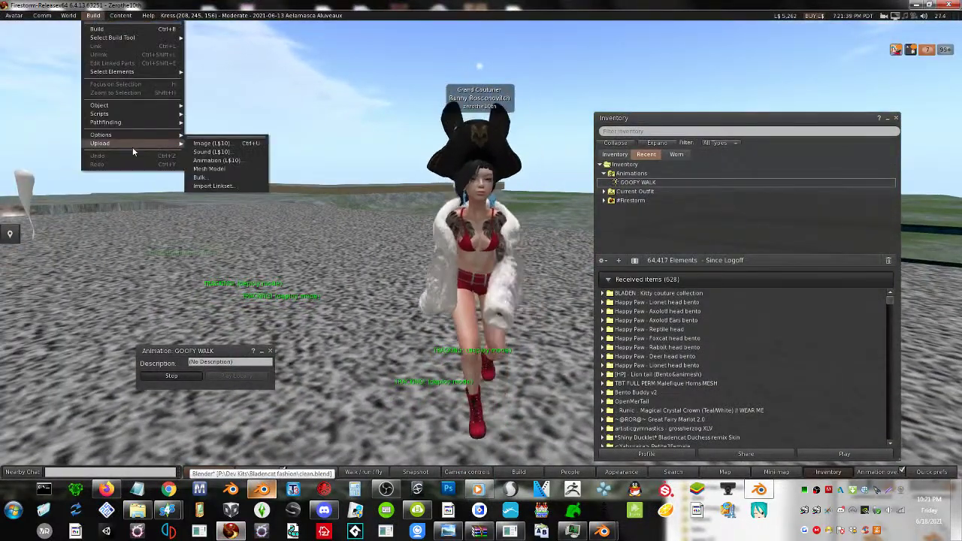
pyautogui.click(217, 160)
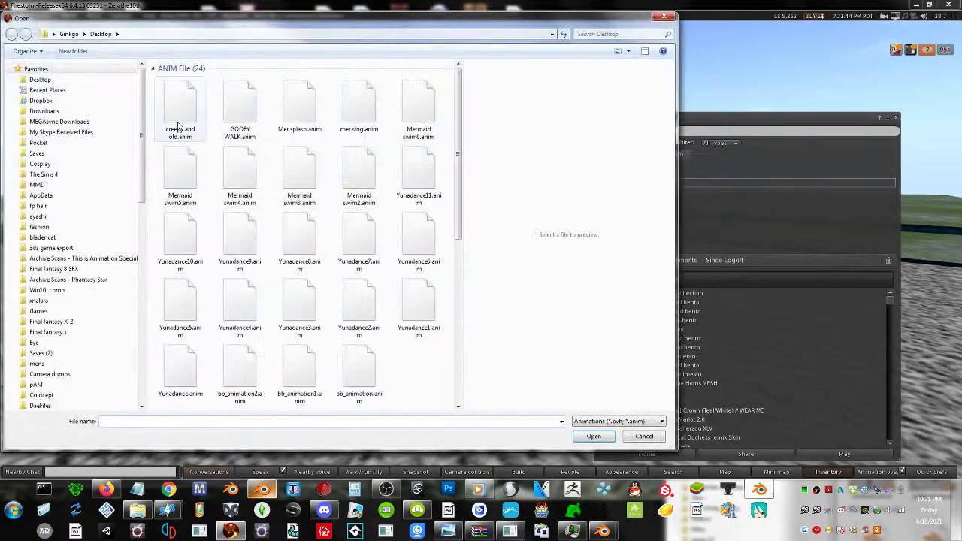
pyautogui.doubleClick(179, 127)
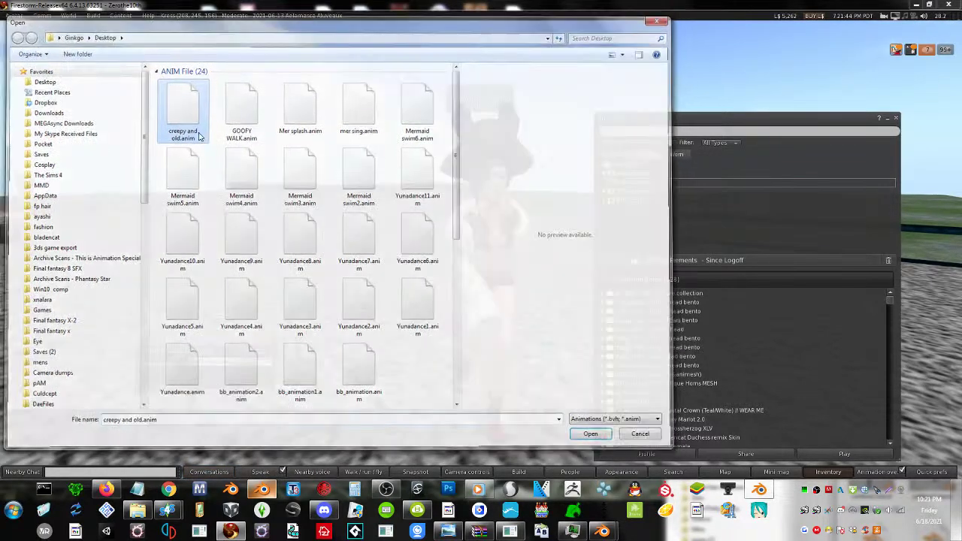
pyautogui.click(466, 264)
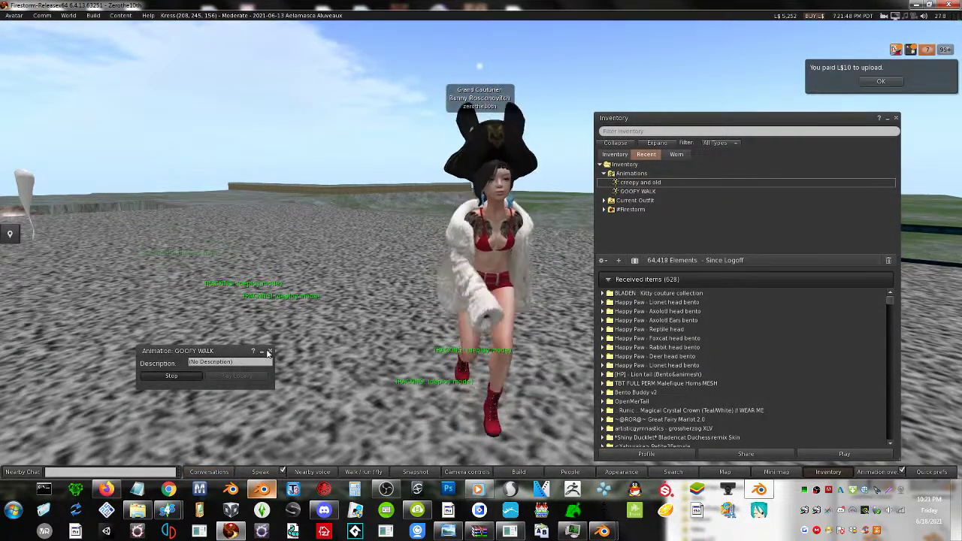
# - Replace the GOOFY WALK preview with the creepy and old animation and take off the avatar's white fur coat to inspect the arms
pyautogui.click(270, 350)
pyautogui.doubleClick(642, 183)
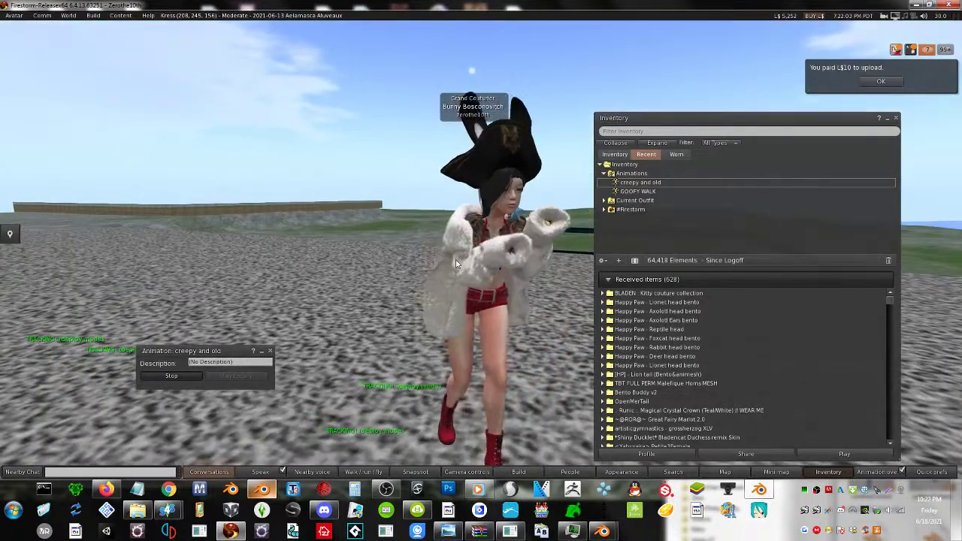
pyautogui.rightClick(455, 261)
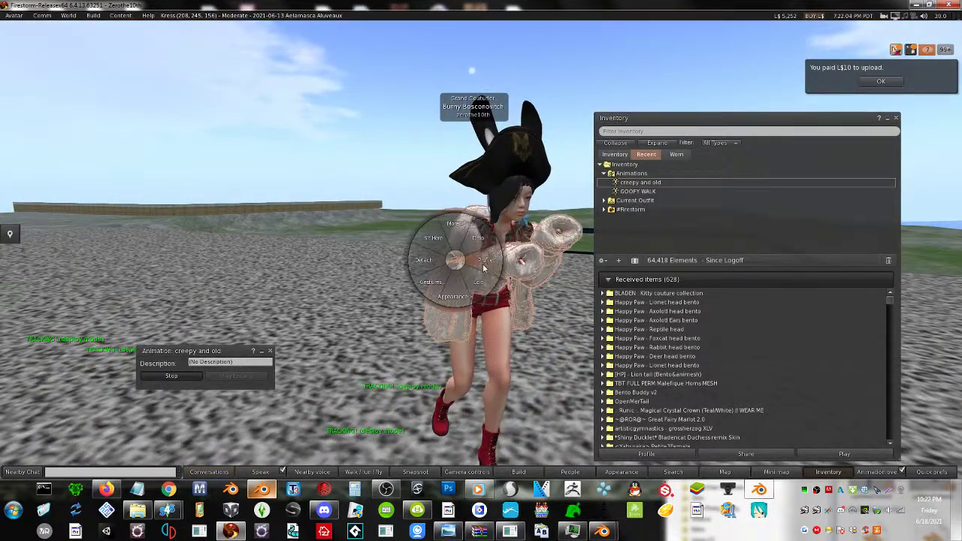
pyautogui.press('Escape')
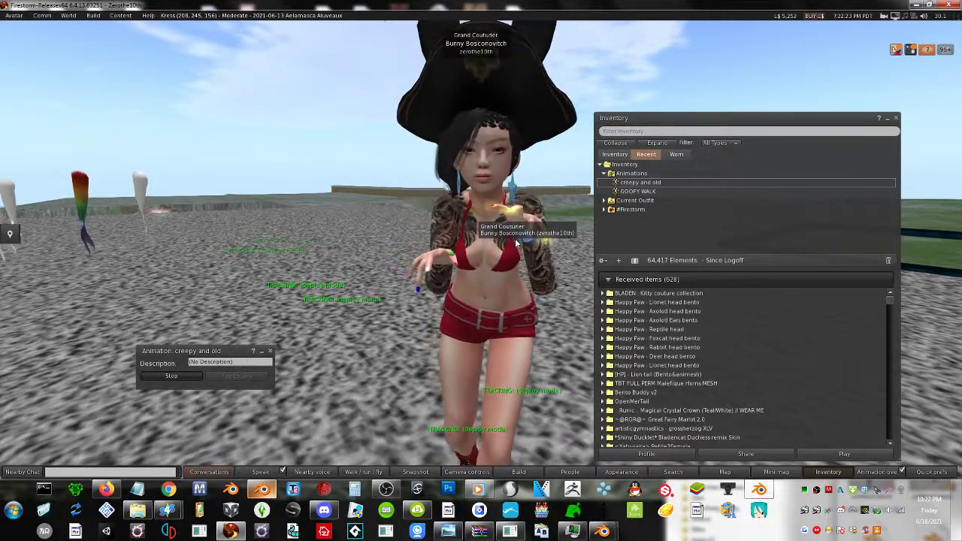
pyautogui.press('Left')
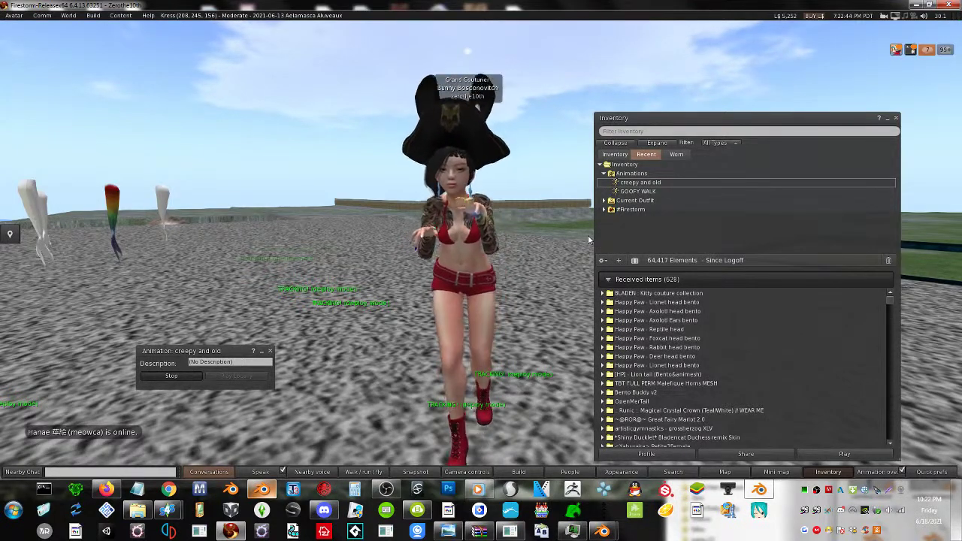
# - Shrink the Firestorm viewer to a smaller window, without the Inventory, and arrange it beside the browser's livestream dashboard
pyautogui.moveTo(586, 4); pyautogui.dragTo(581, 30)
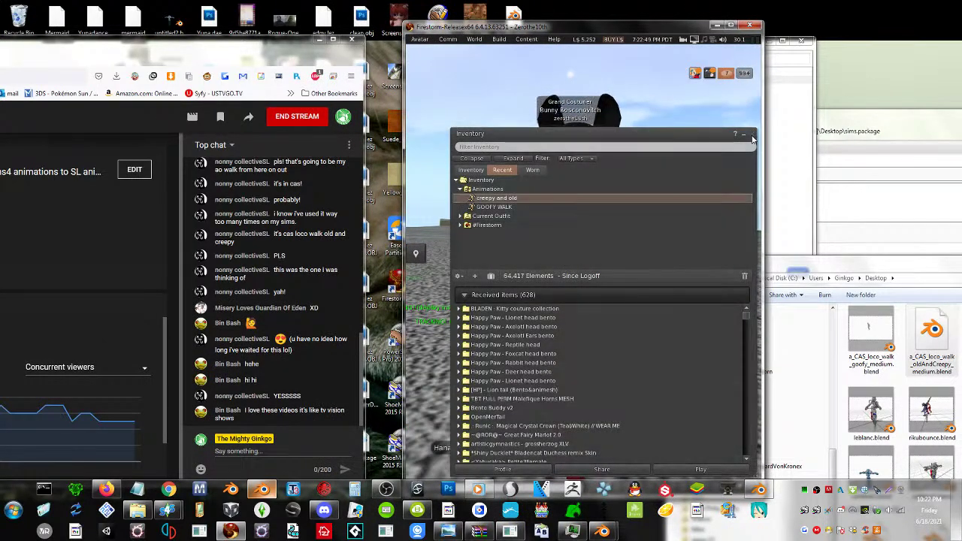
pyautogui.click(752, 135)
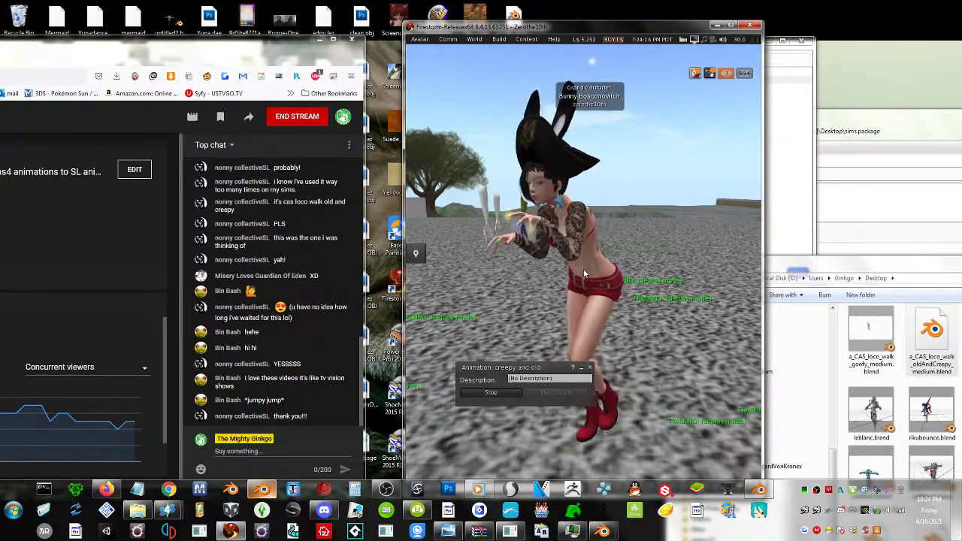
pyautogui.moveTo(171, 43); pyautogui.dragTo(203, 28)
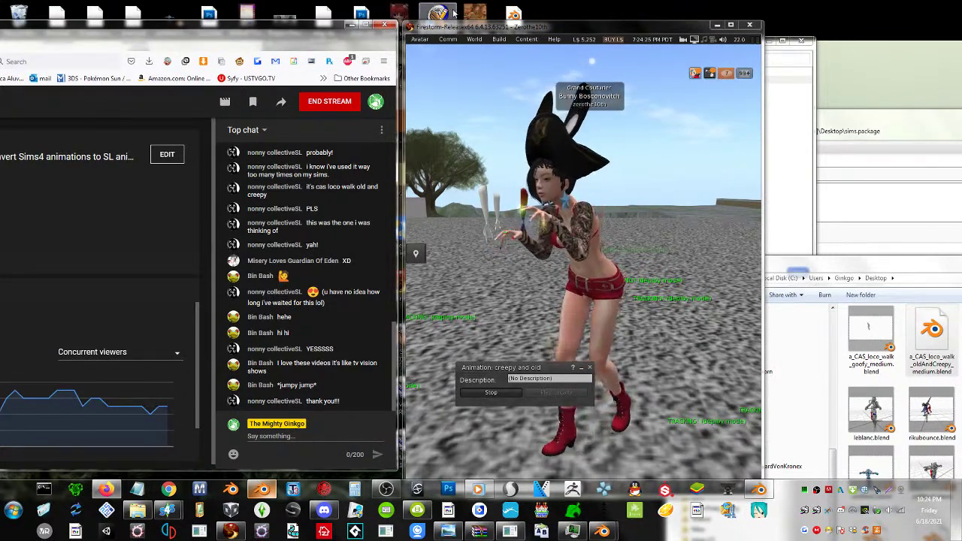
pyautogui.moveTo(491, 27); pyautogui.dragTo(651, 28)
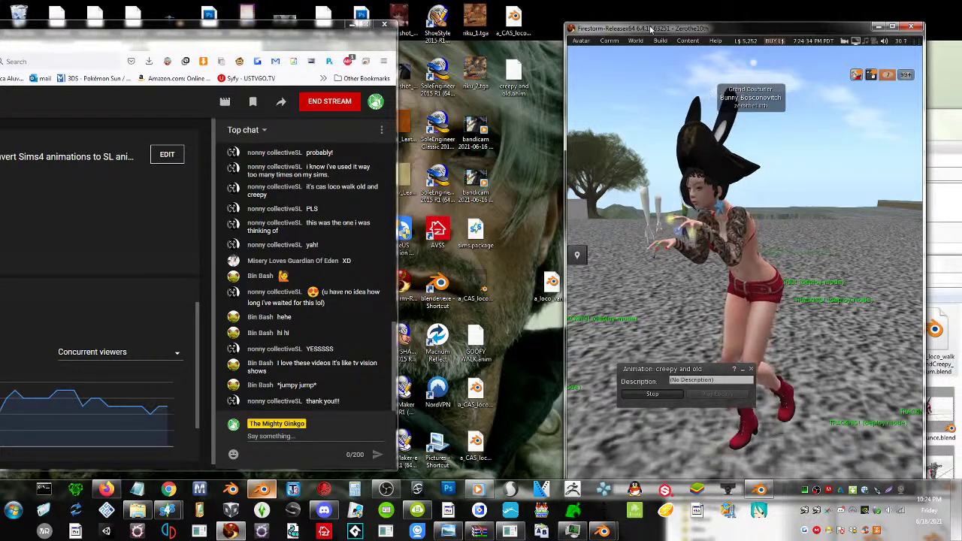
pyautogui.moveTo(214, 33); pyautogui.dragTo(421, 17)
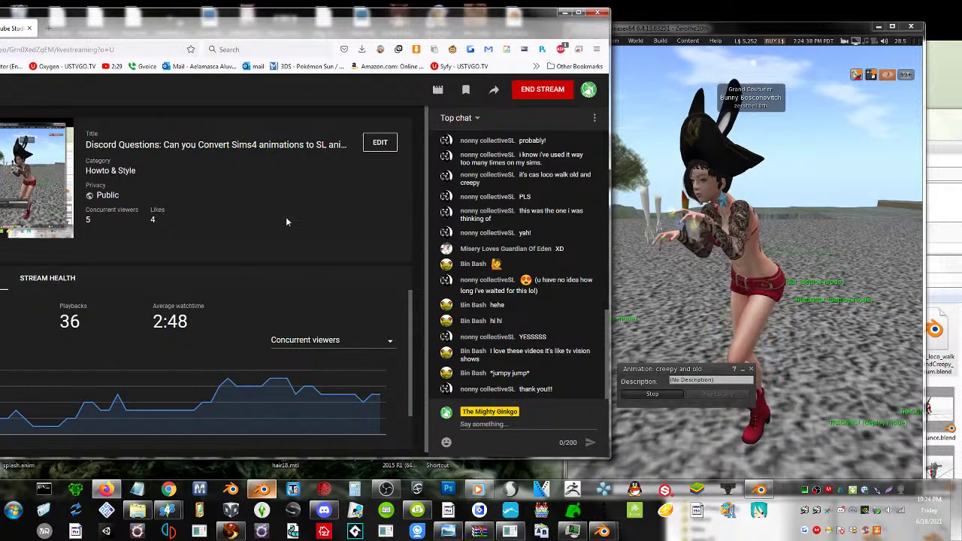